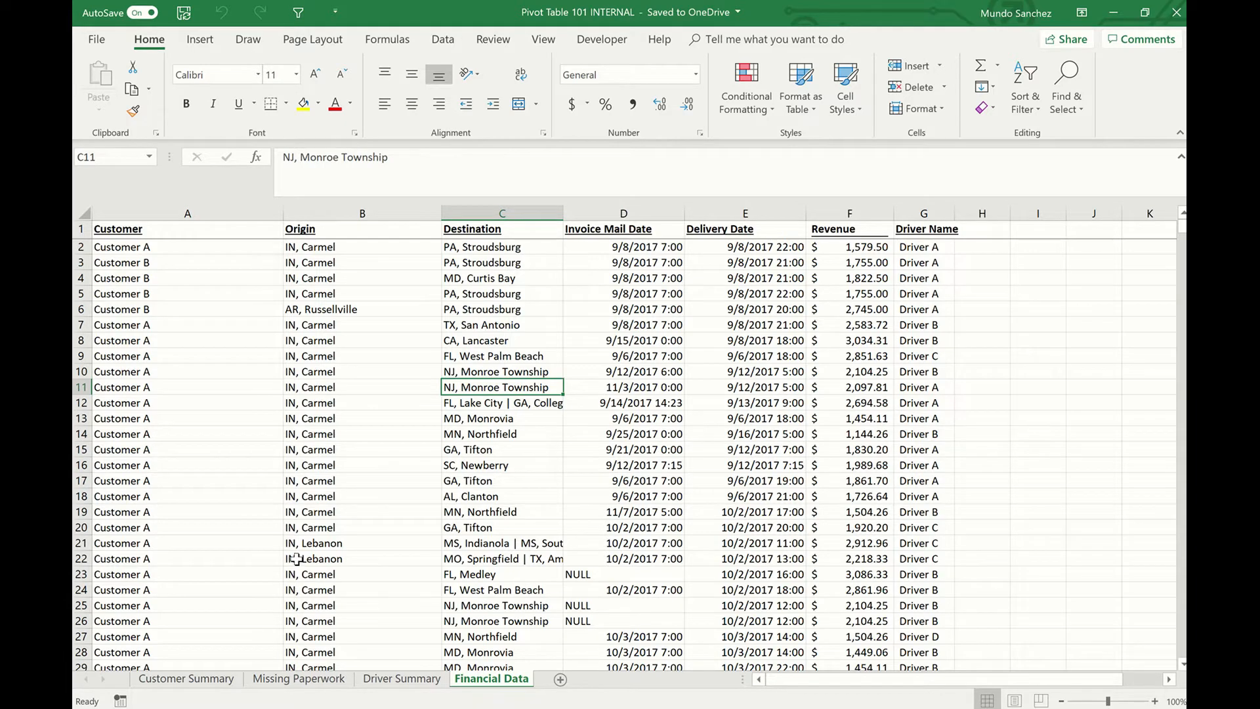
# - Glance at the Customer Summary sheet and examine the Financial Data records down to their last row
pyautogui.click(185, 679)
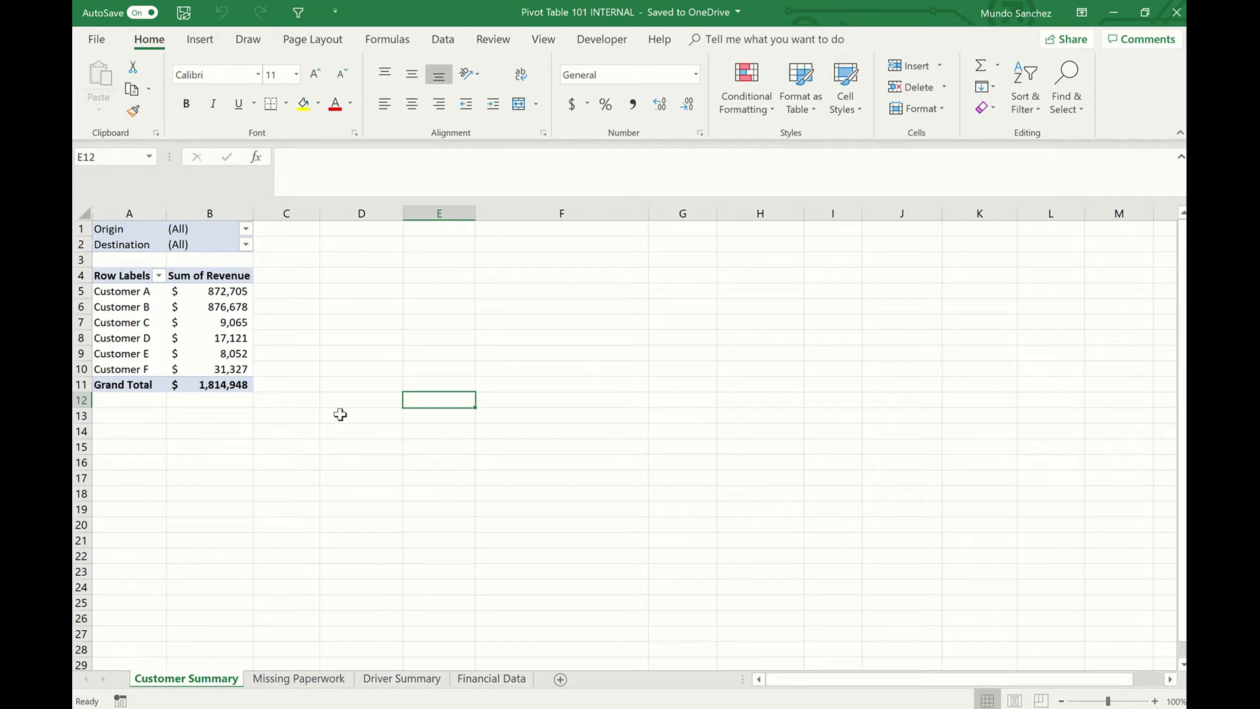
pyautogui.click(489, 679)
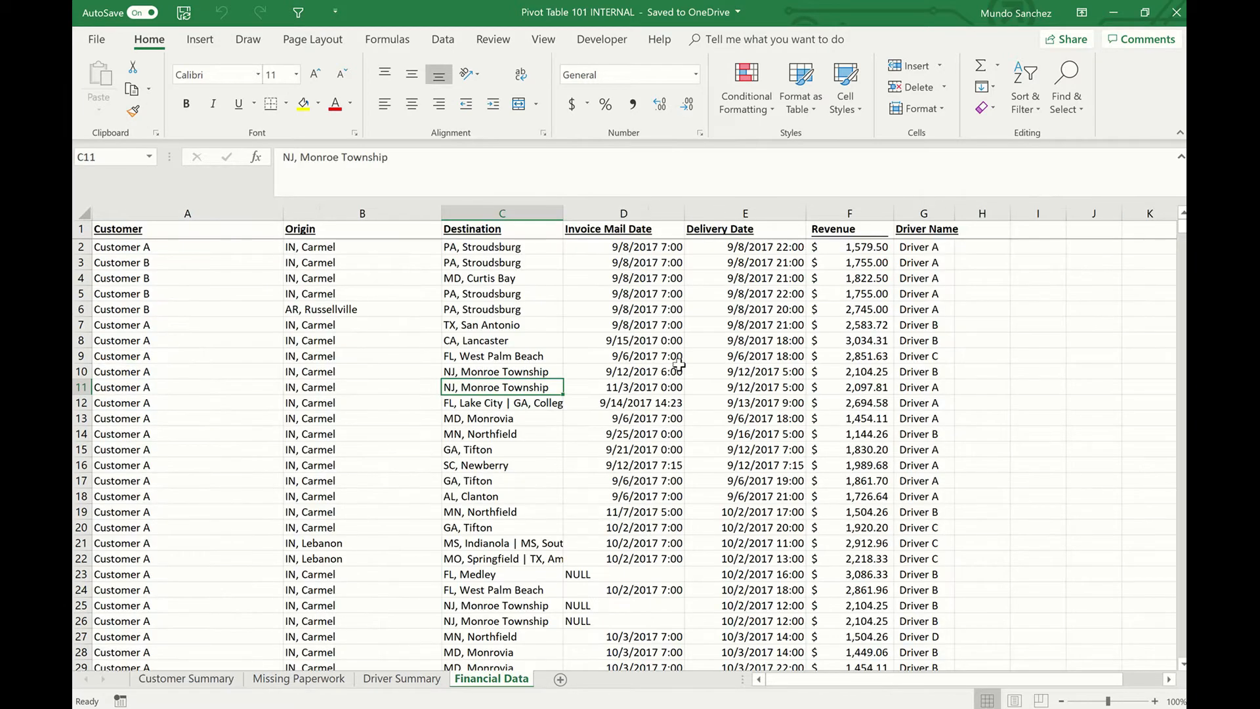
pyautogui.click(758, 276)
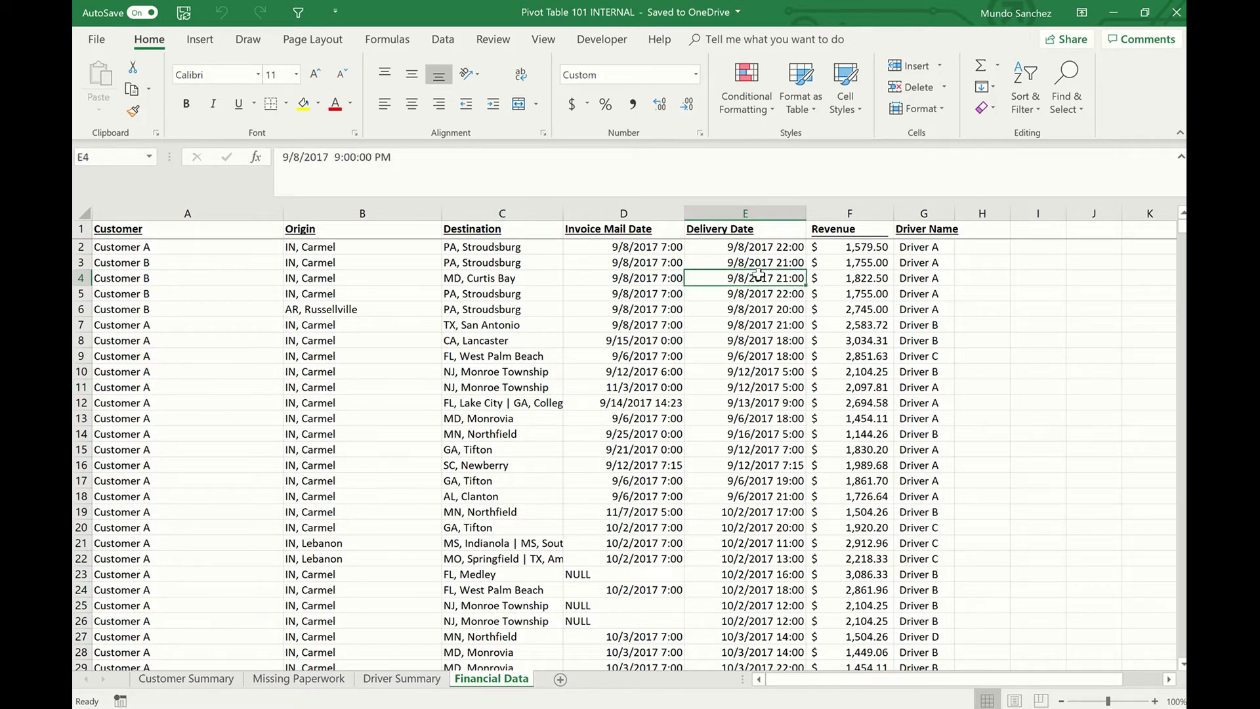
pyautogui.hotkey('ctrl', 'Down')
pyautogui.press('Left')
pyautogui.press('Left')
pyautogui.press('Left')
pyautogui.press('Down')
pyautogui.press('Down')
pyautogui.press('Up')
pyautogui.press('Up')
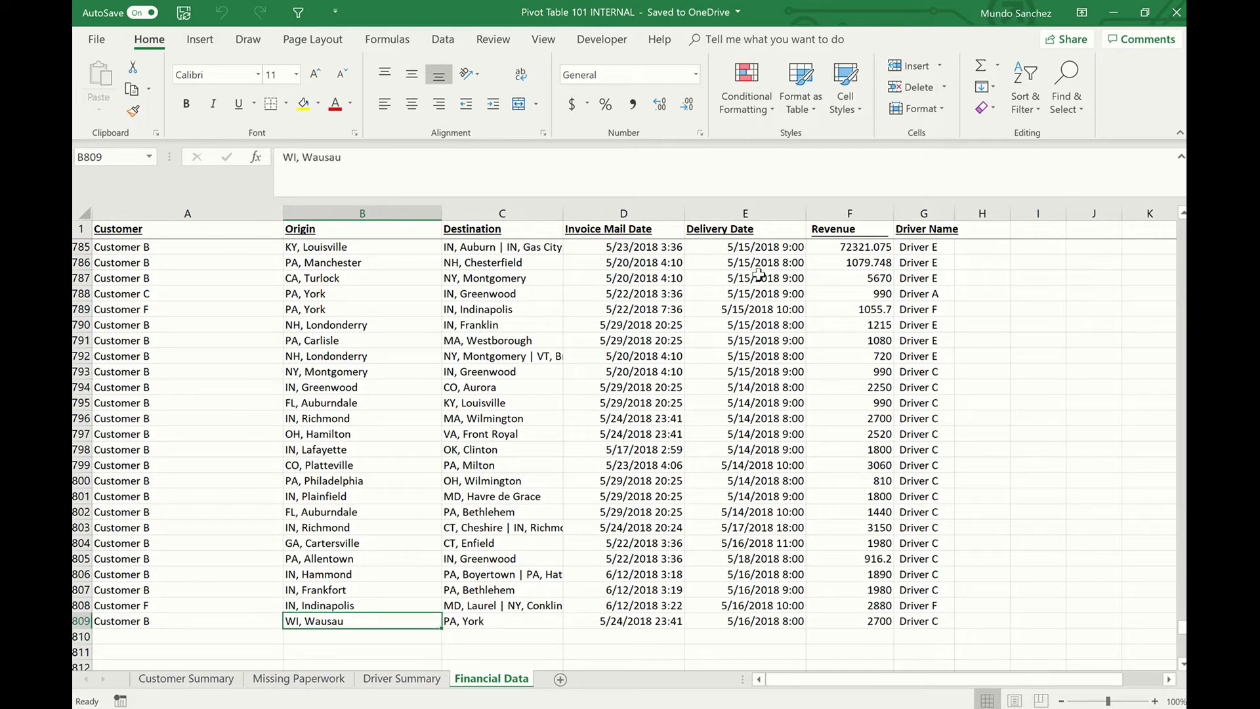
pyautogui.press('Left')
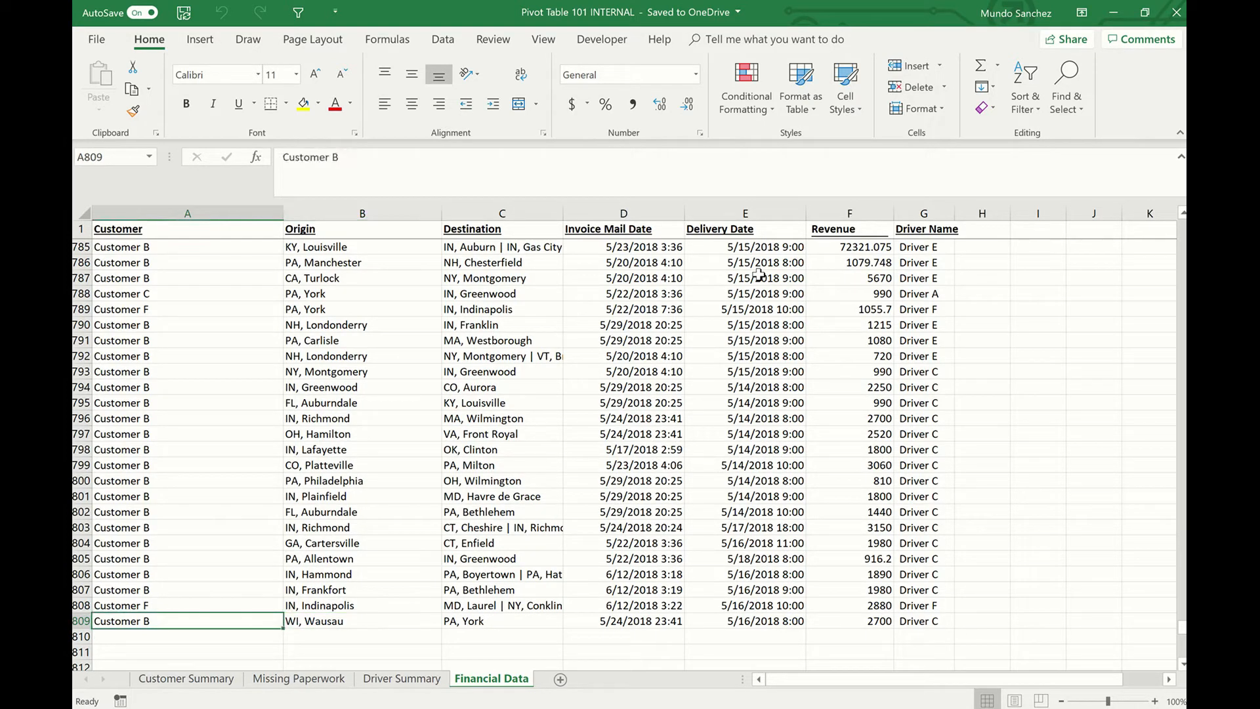
pyautogui.click(636, 360)
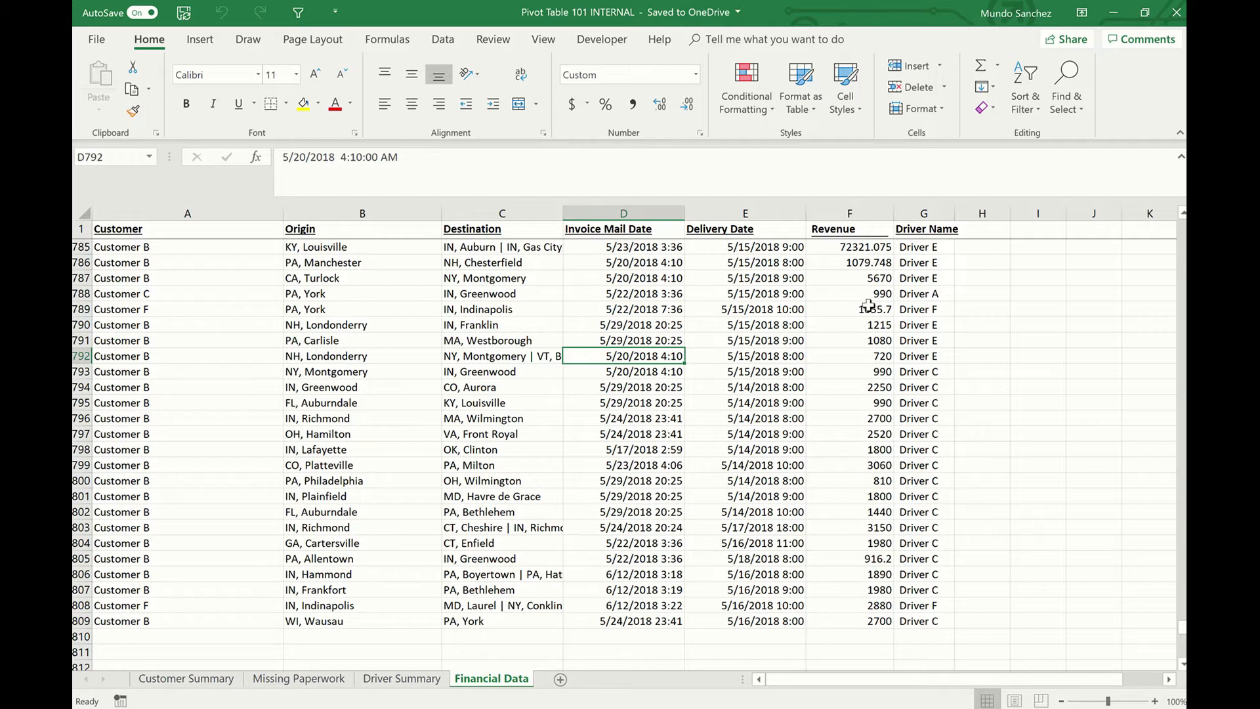
# - Review the revenue per customer and the grand total in the Customer Summary pivot table
pyautogui.click(207, 681)
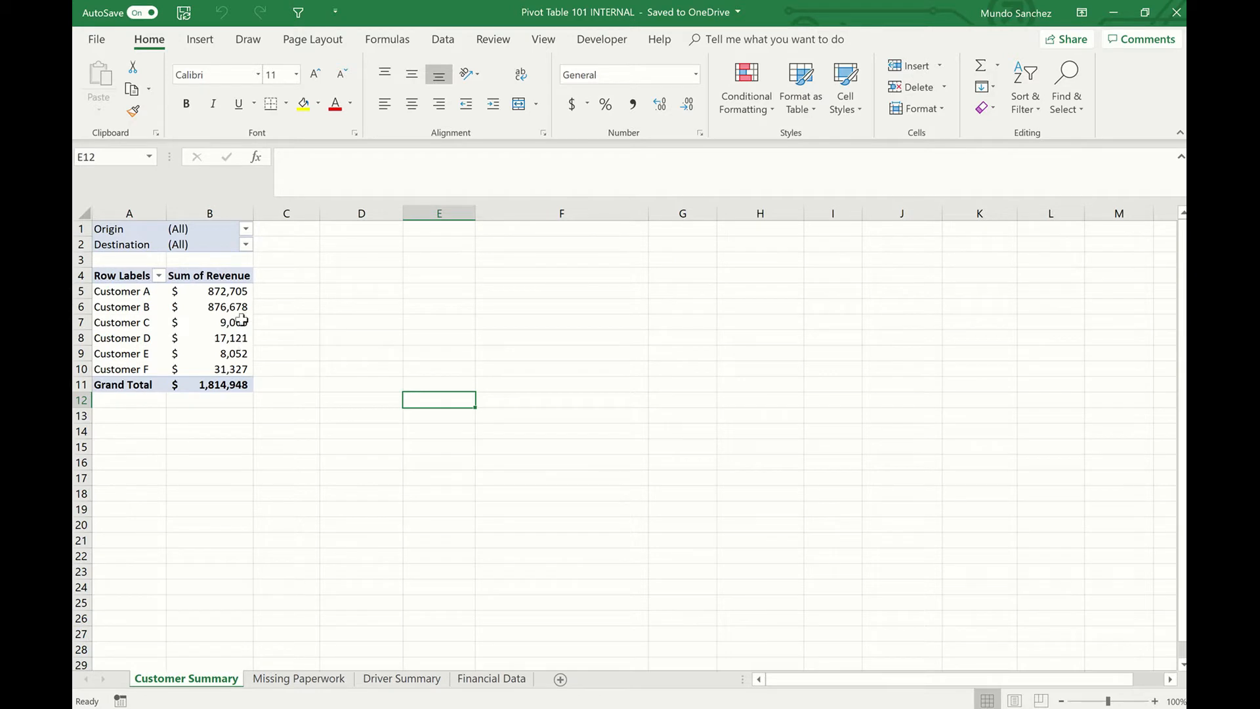
pyautogui.moveTo(219, 288)
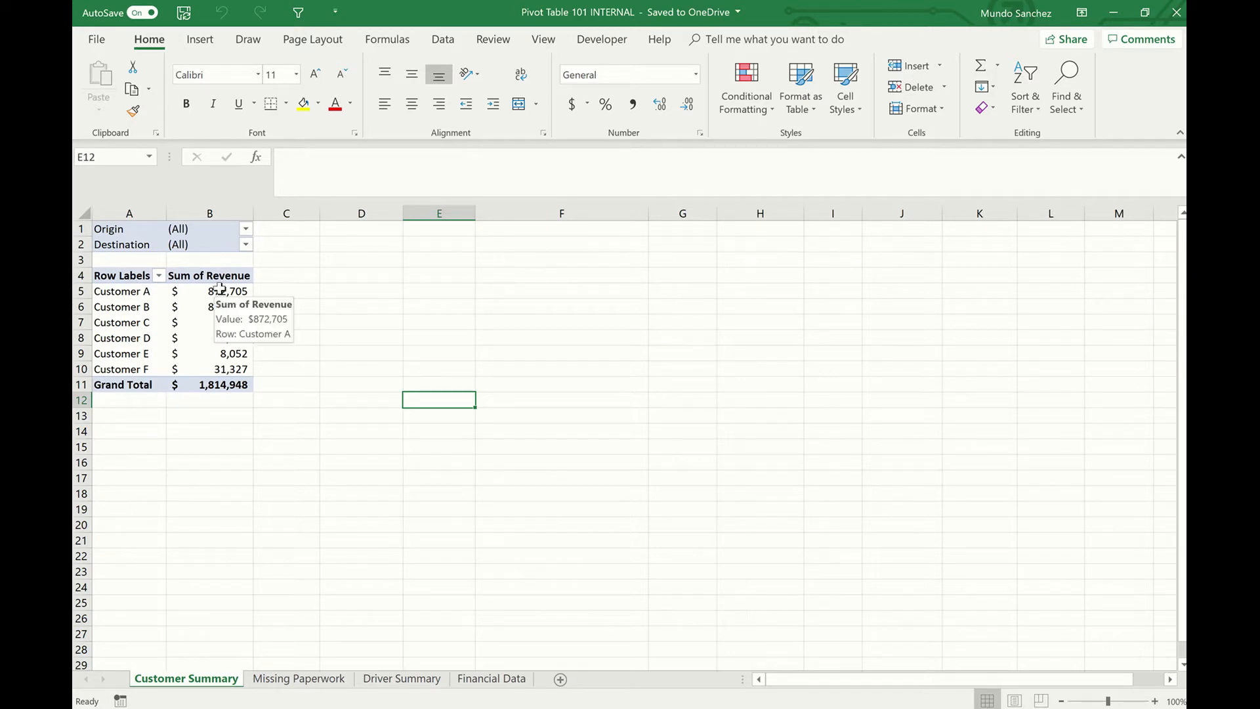
pyautogui.moveTo(219, 289); pyautogui.dragTo(230, 386)
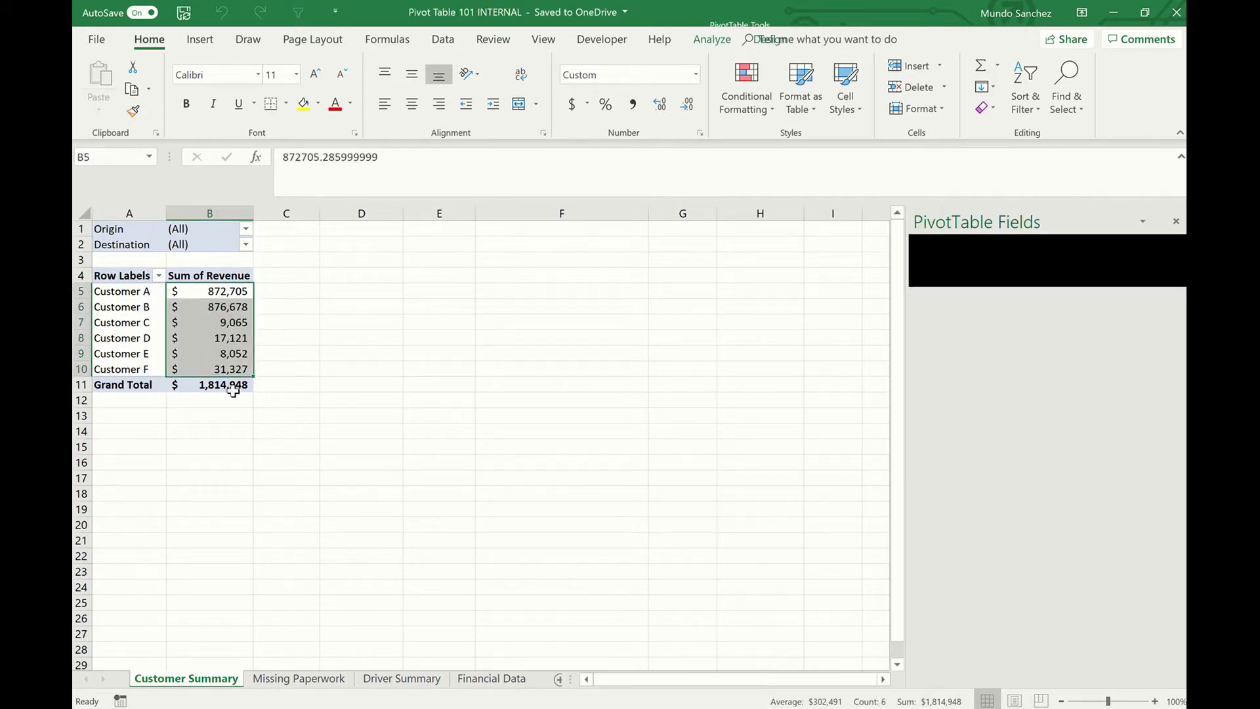
pyautogui.click(233, 389)
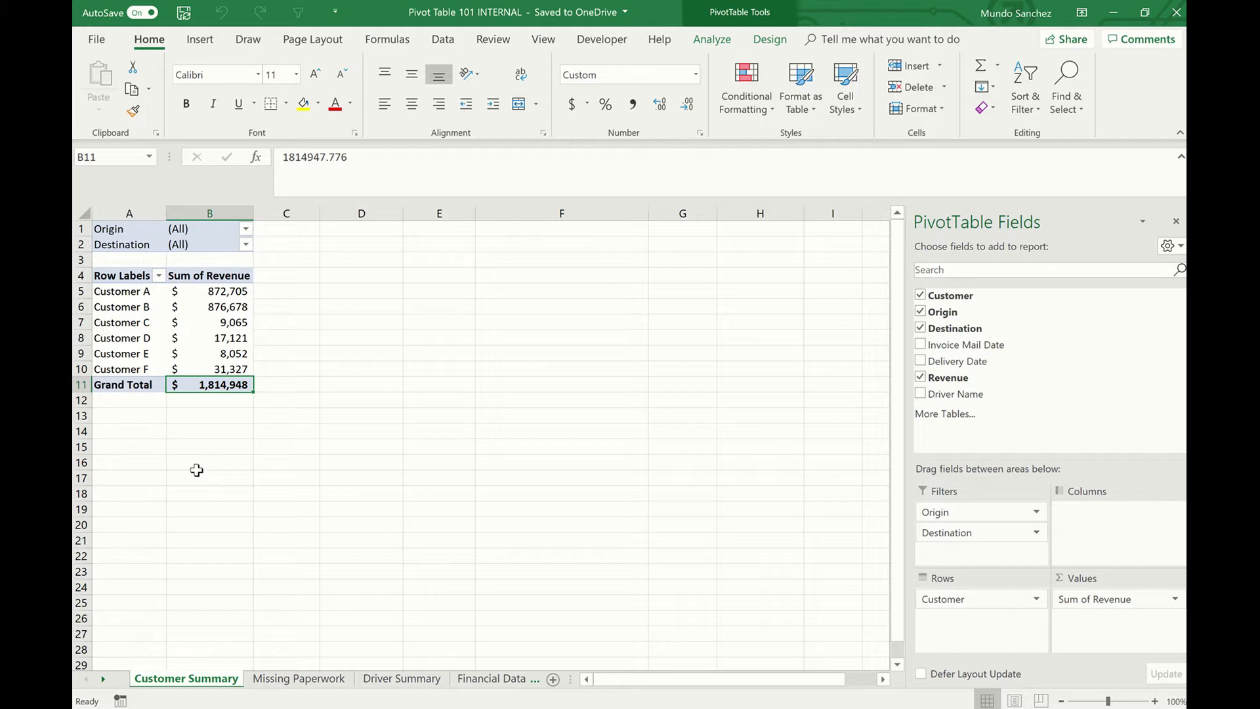
# - Compare the Missing Paperwork pivot table, filtered to NULL invoice mail dates, with the Customer Summary sheet
pyautogui.click(303, 682)
pyautogui.click(227, 551)
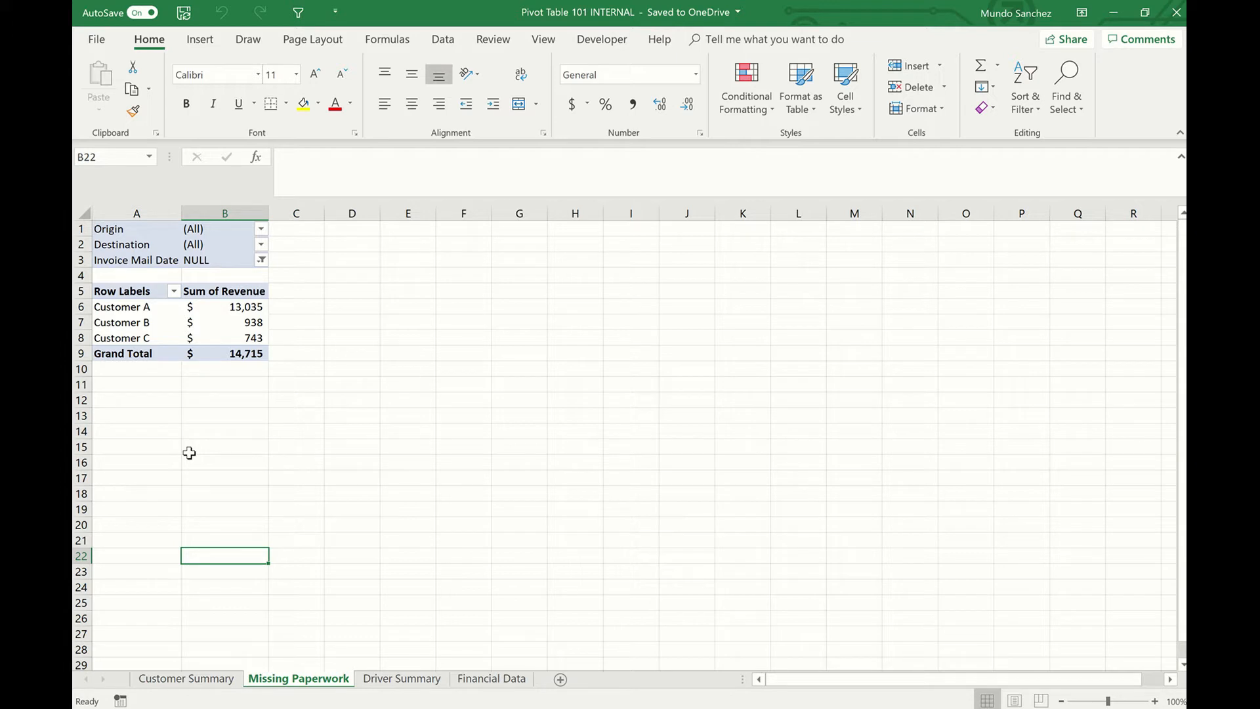
pyautogui.click(208, 680)
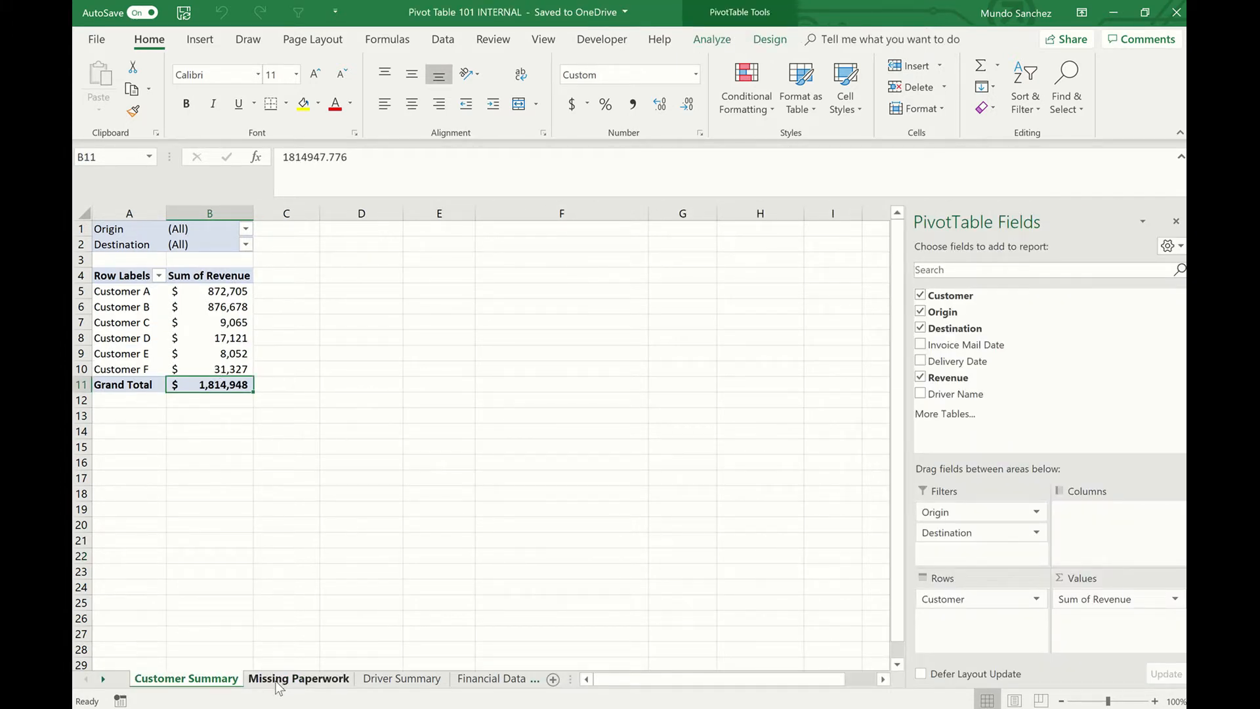
pyautogui.click(300, 680)
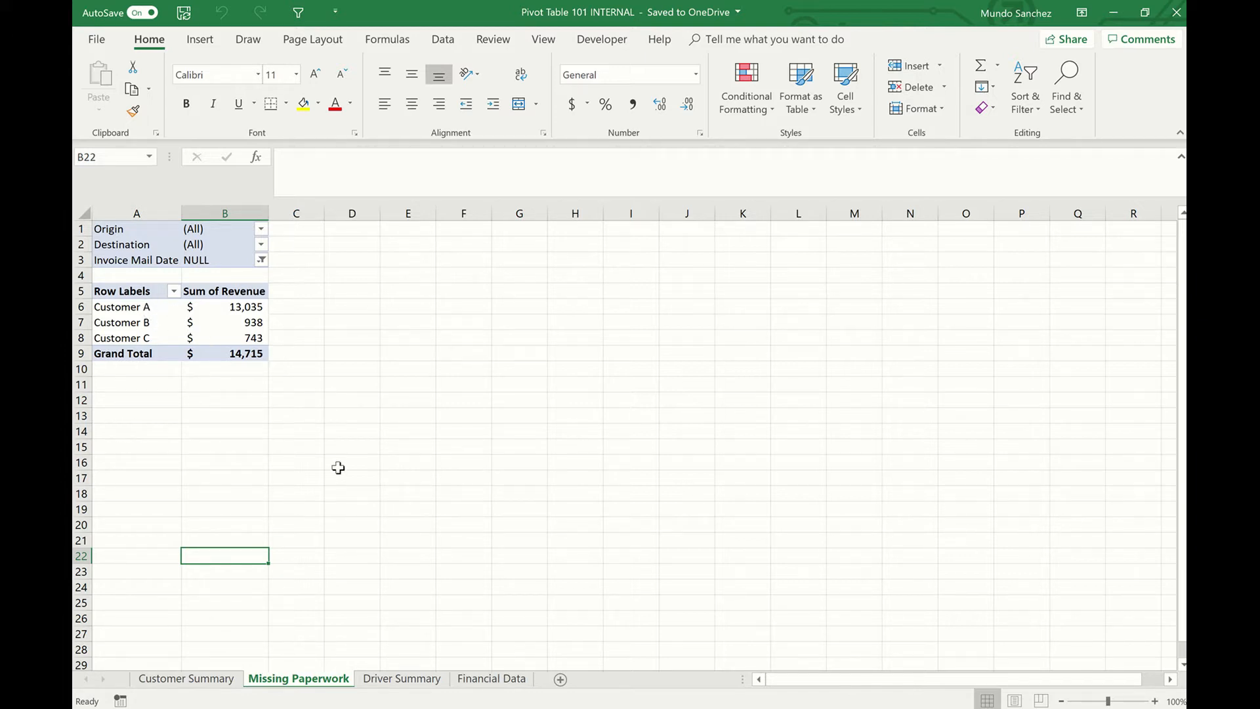
# - Examine the Driver Summary pivot table, checking the totals of Driver A and Driver F and Driver F's revenue by customer
pyautogui.click(409, 680)
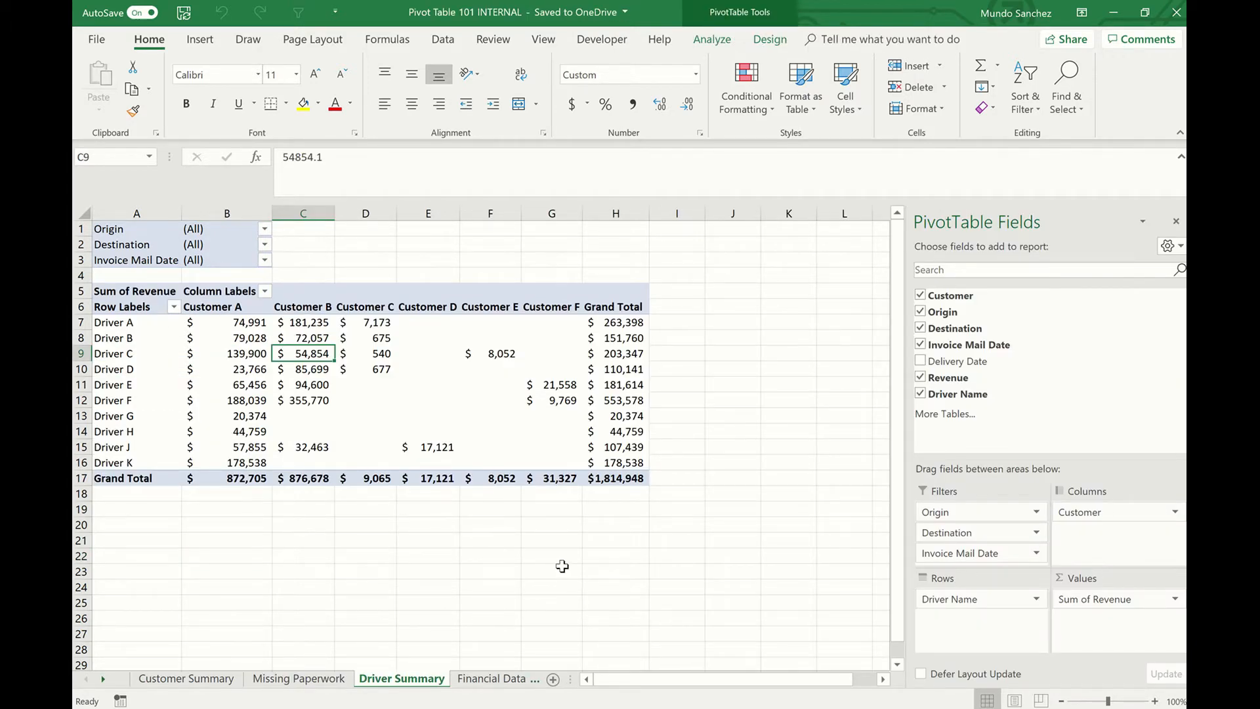
pyautogui.click(134, 323)
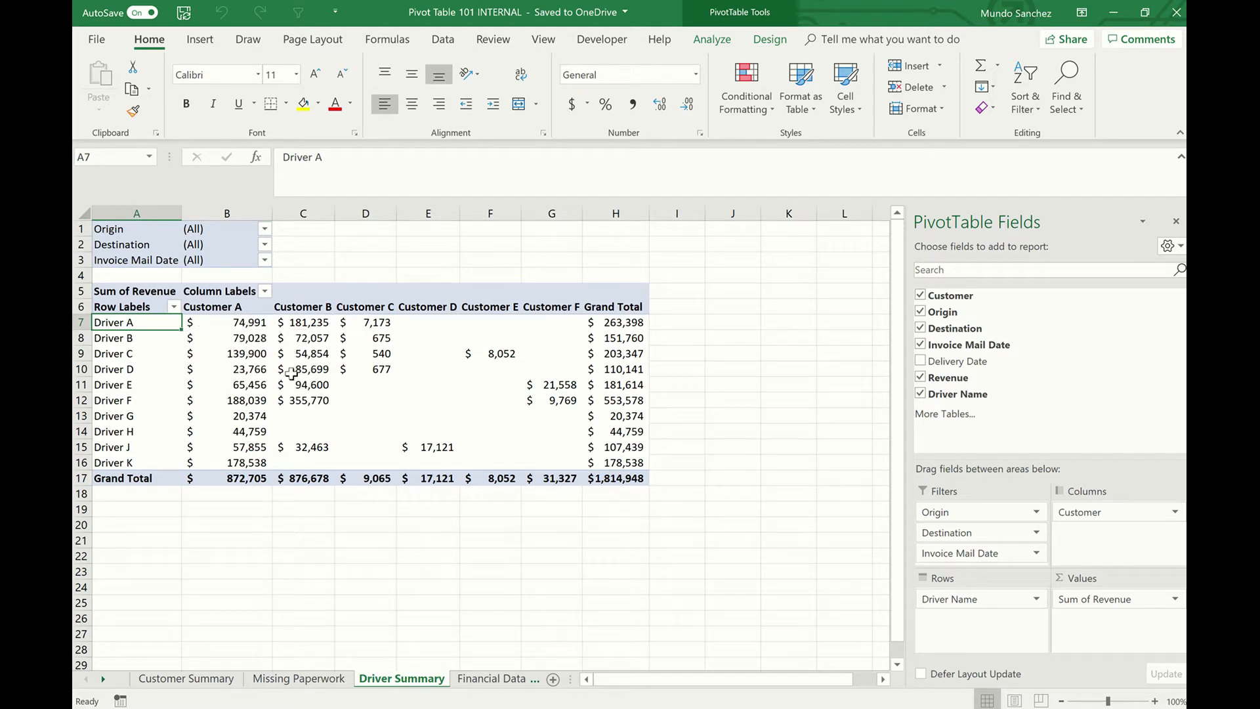
pyautogui.click(632, 323)
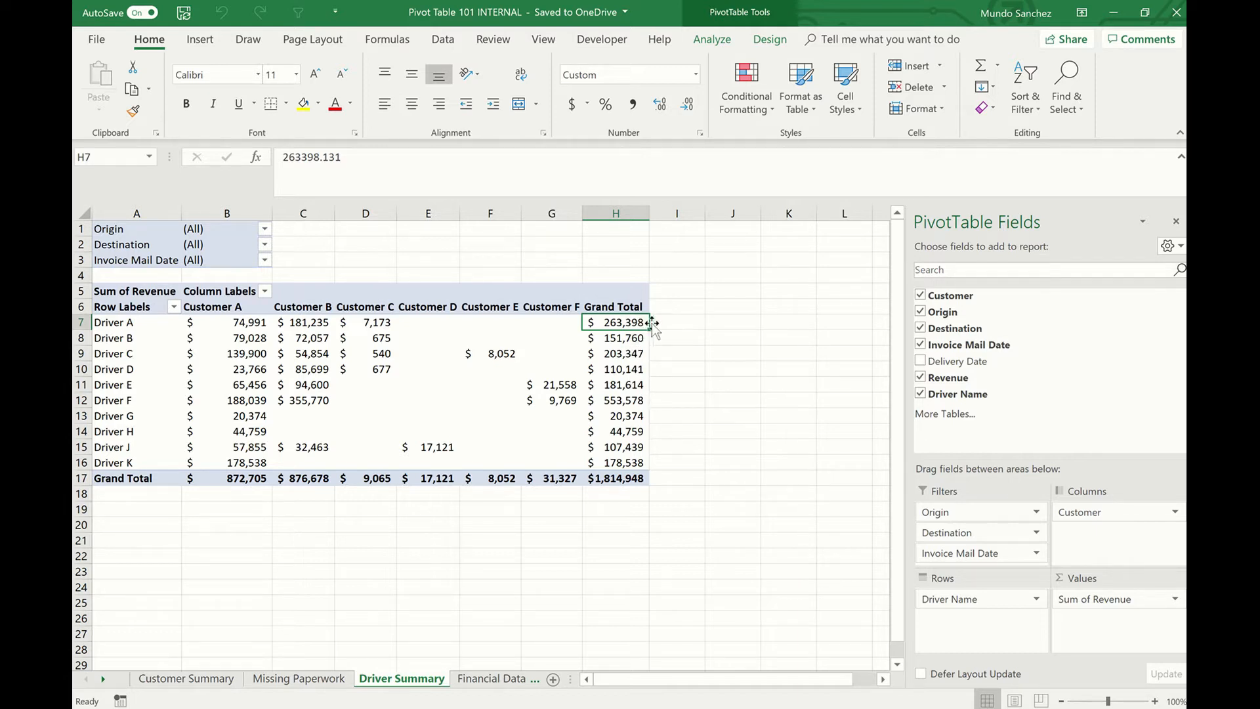
pyautogui.click(634, 401)
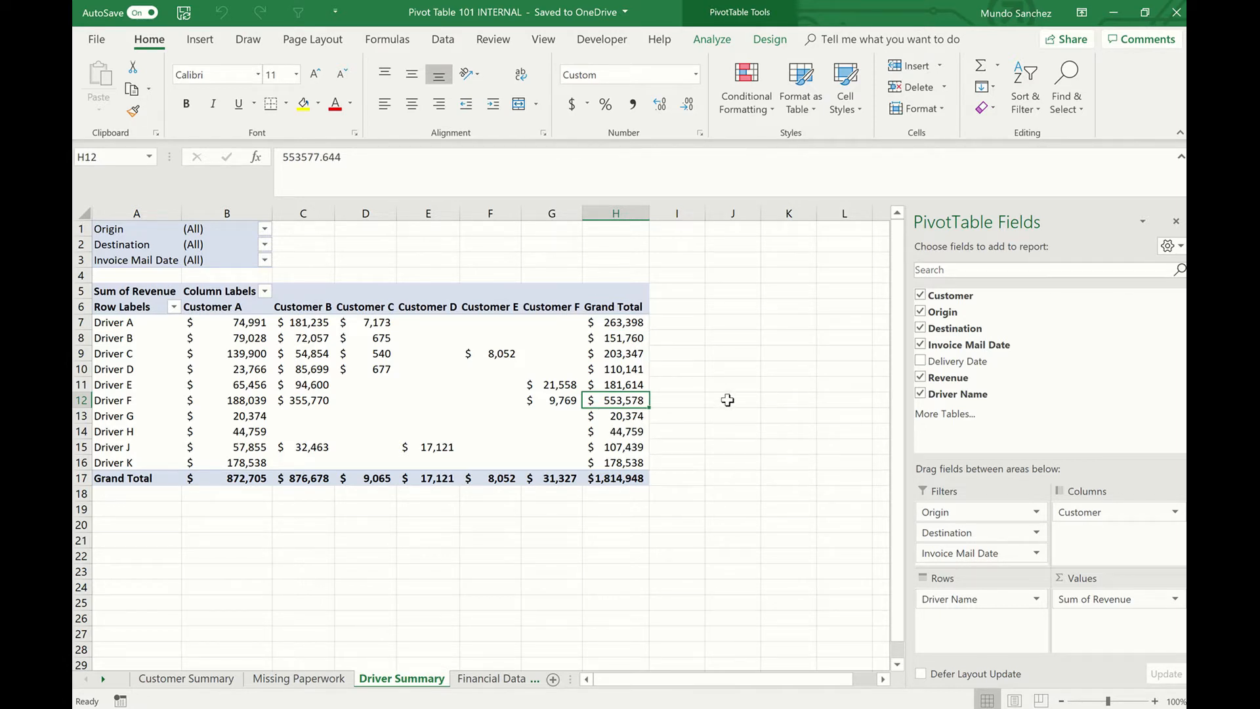
pyautogui.moveTo(262, 402); pyautogui.dragTo(555, 403)
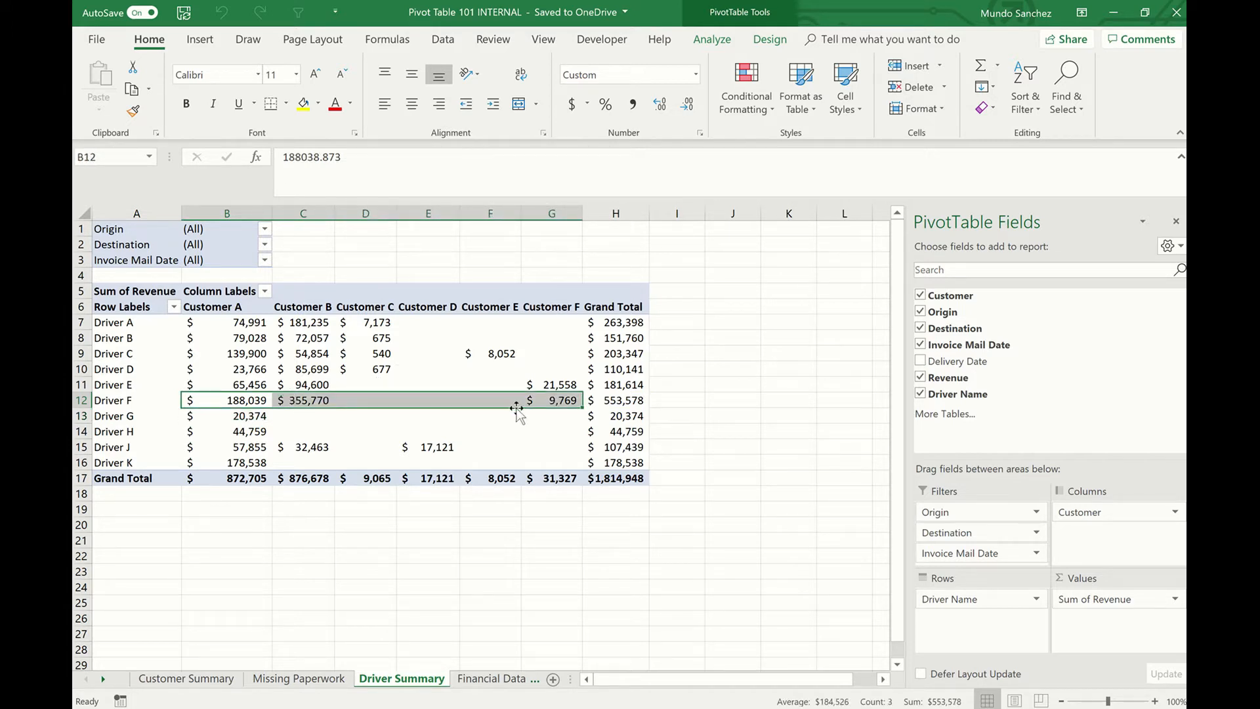
pyautogui.click(349, 550)
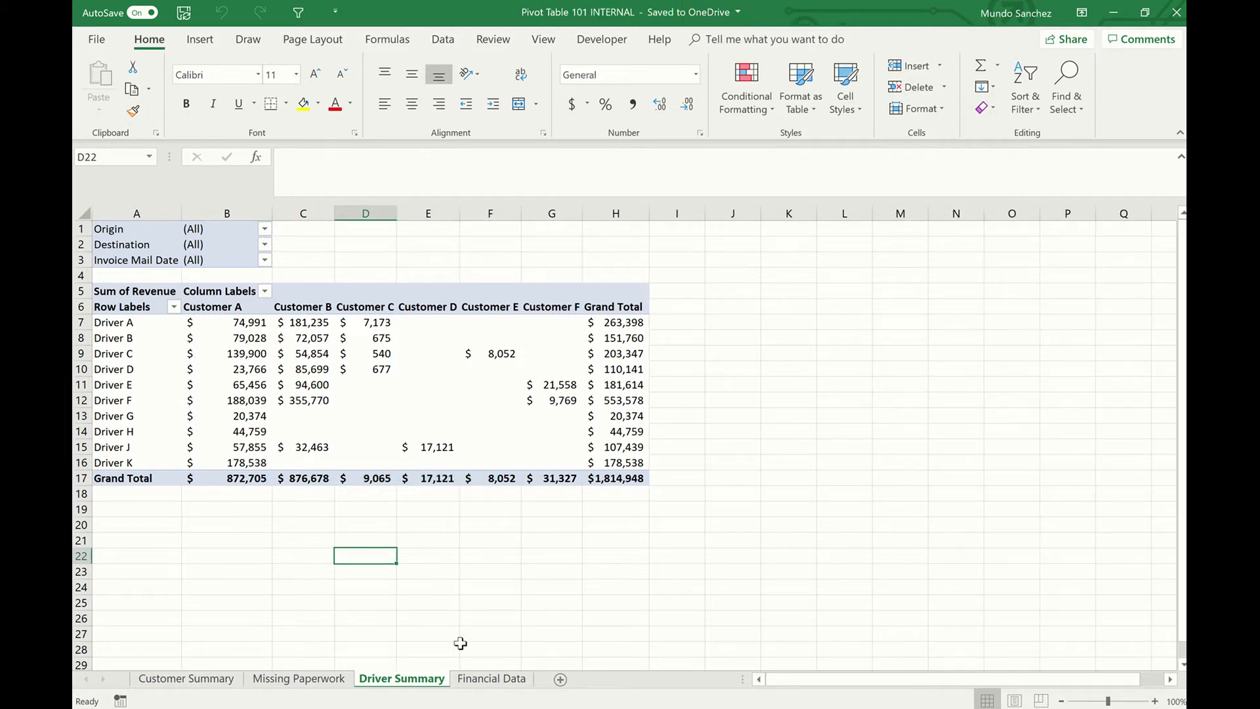
# - Select the entire Financial Data table from the Customer header in A1 through G809, including the header row
pyautogui.click(494, 678)
pyautogui.click(539, 275)
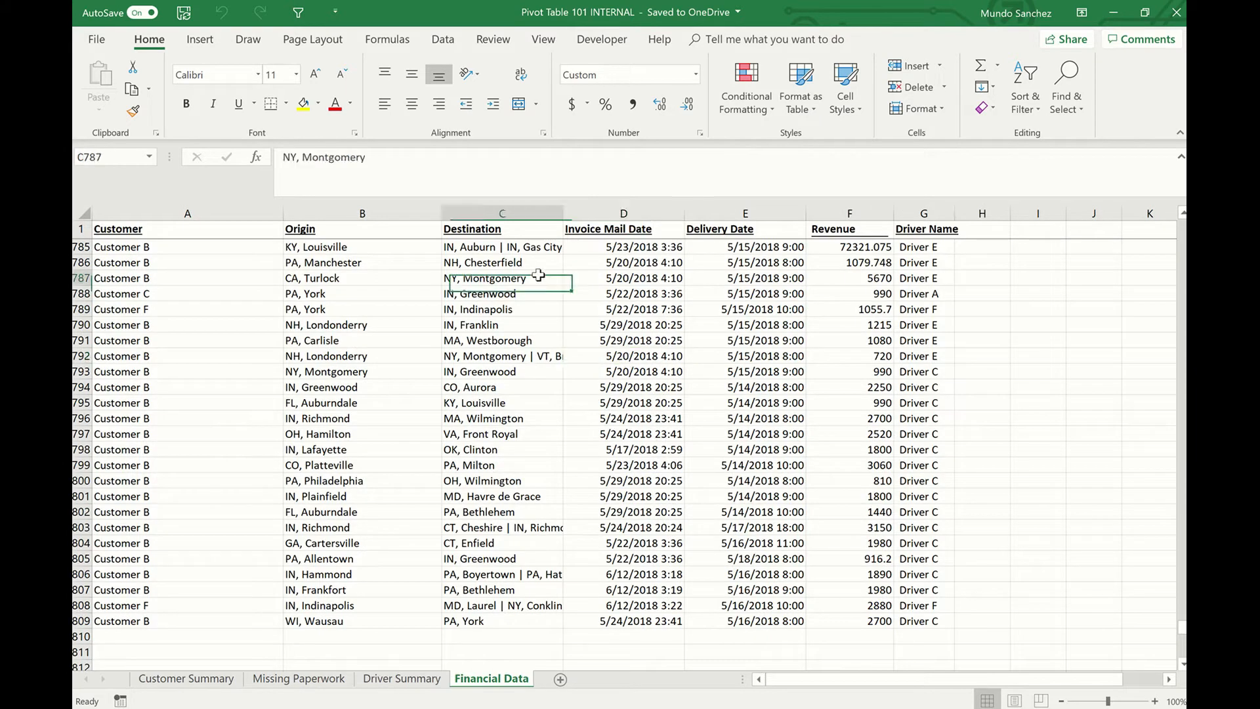
pyautogui.hotkey('ctrl', 'Up')
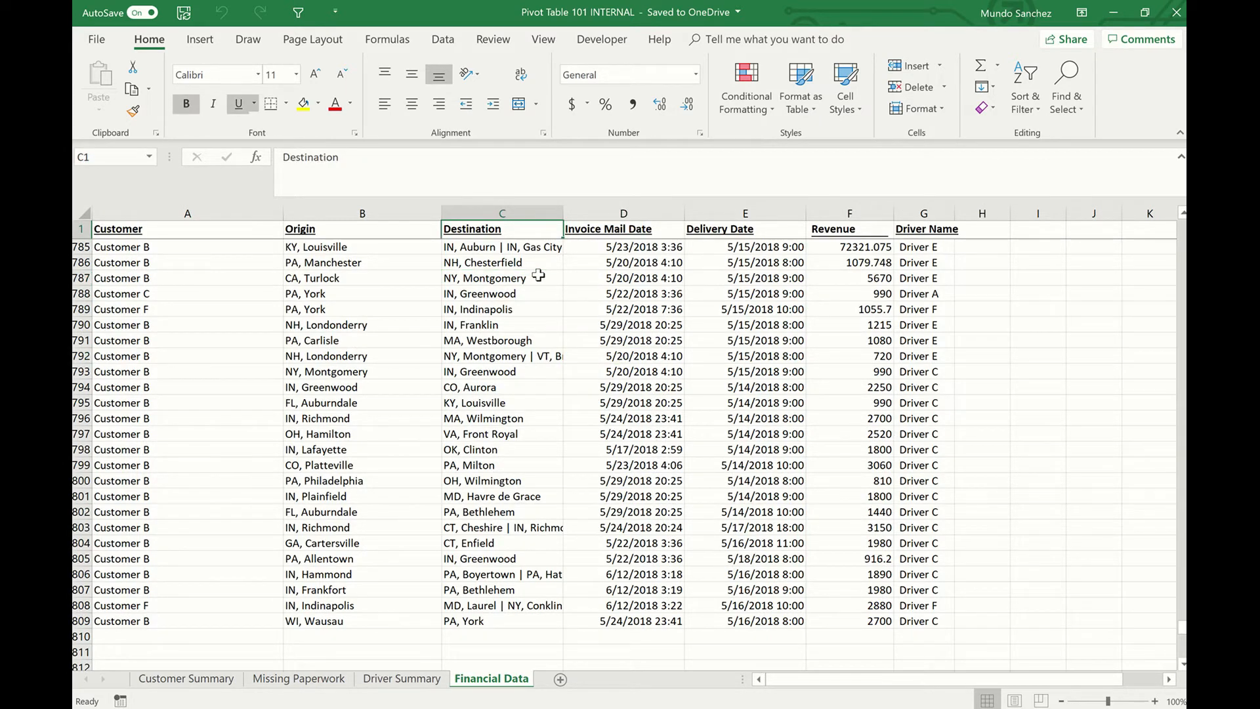
pyautogui.press('Down')
pyautogui.press('Left')
pyautogui.press('Left')
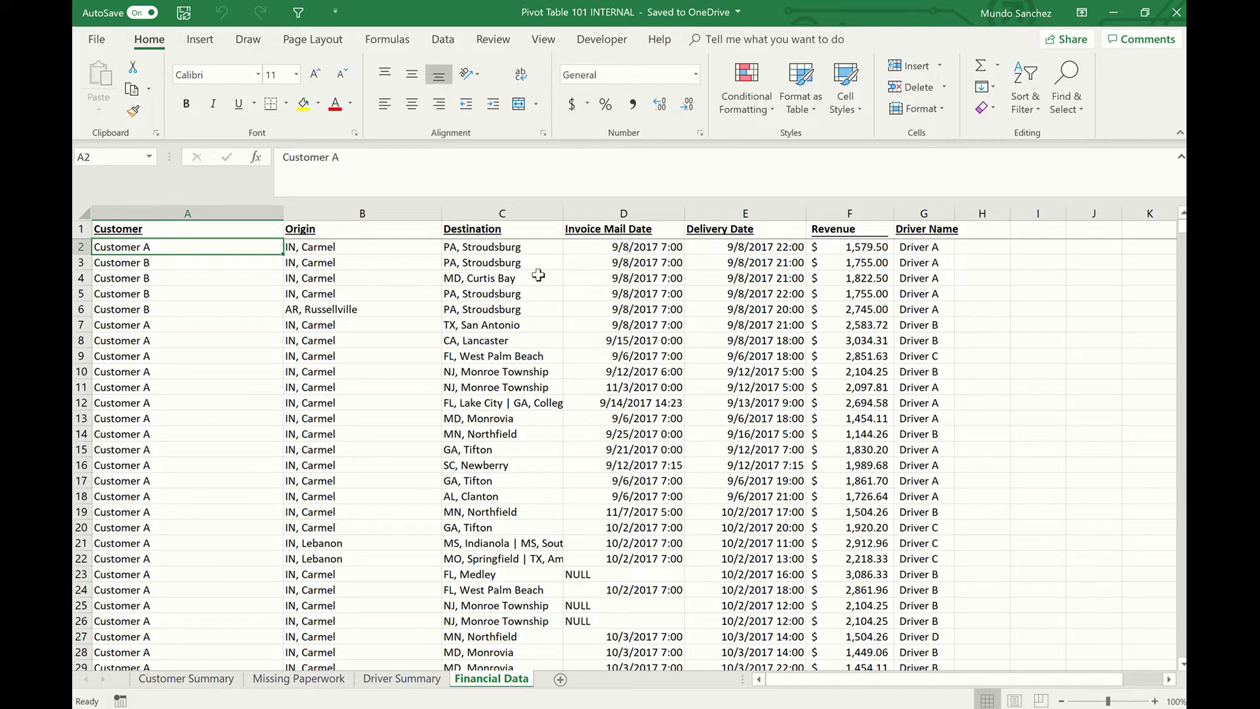
pyautogui.hotkey('ctrl', 'shift', 'Right')
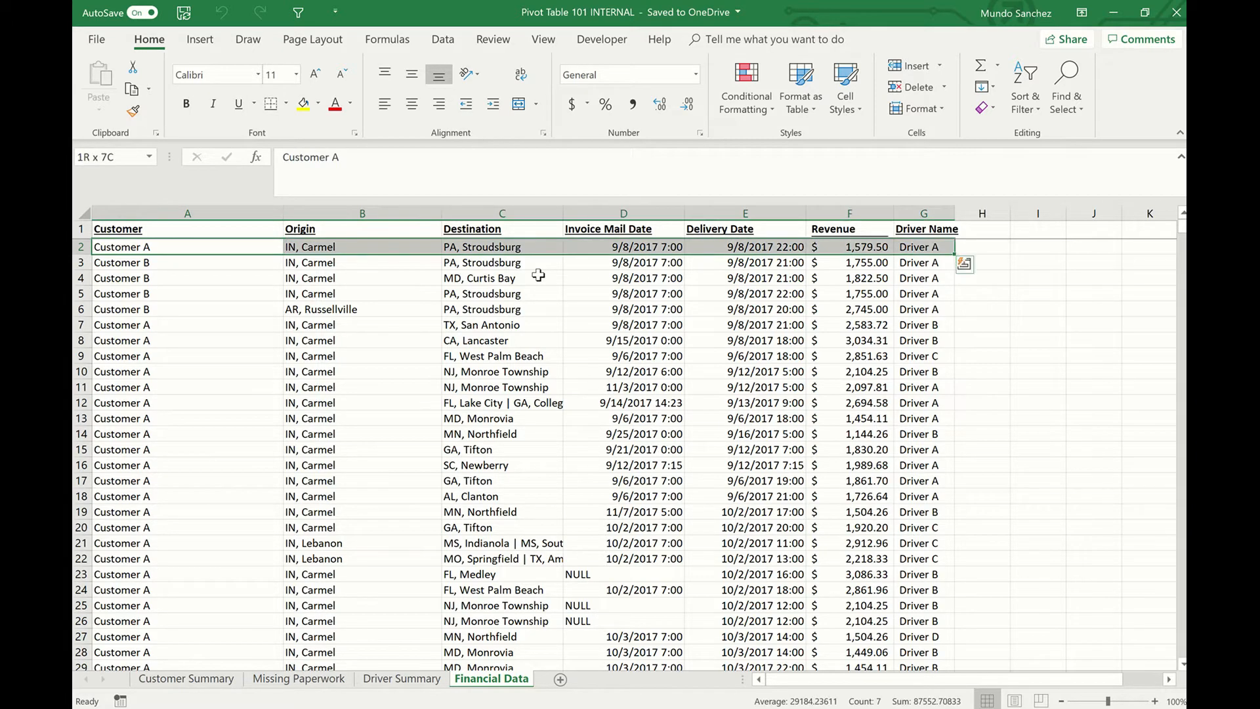
pyautogui.press('Up')
pyautogui.hotkey('ctrl', 'shift', 'Right')
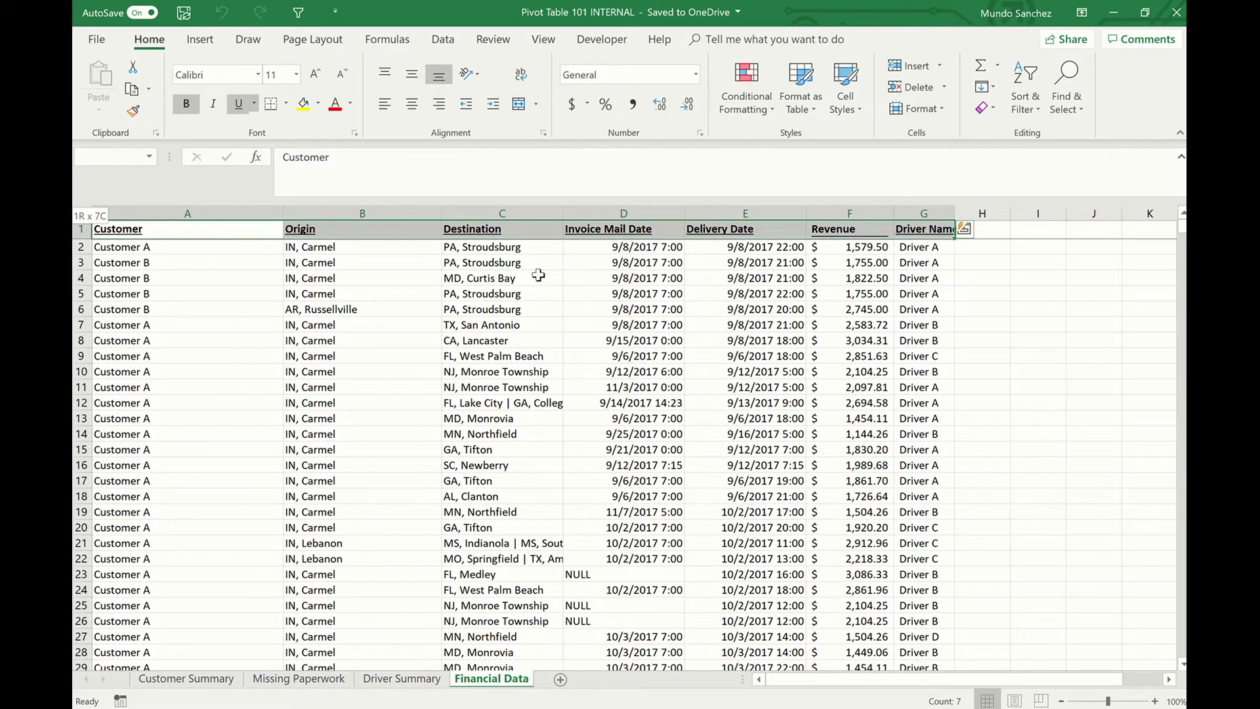
pyautogui.hotkey('ctrl', 'shift', 'Down')
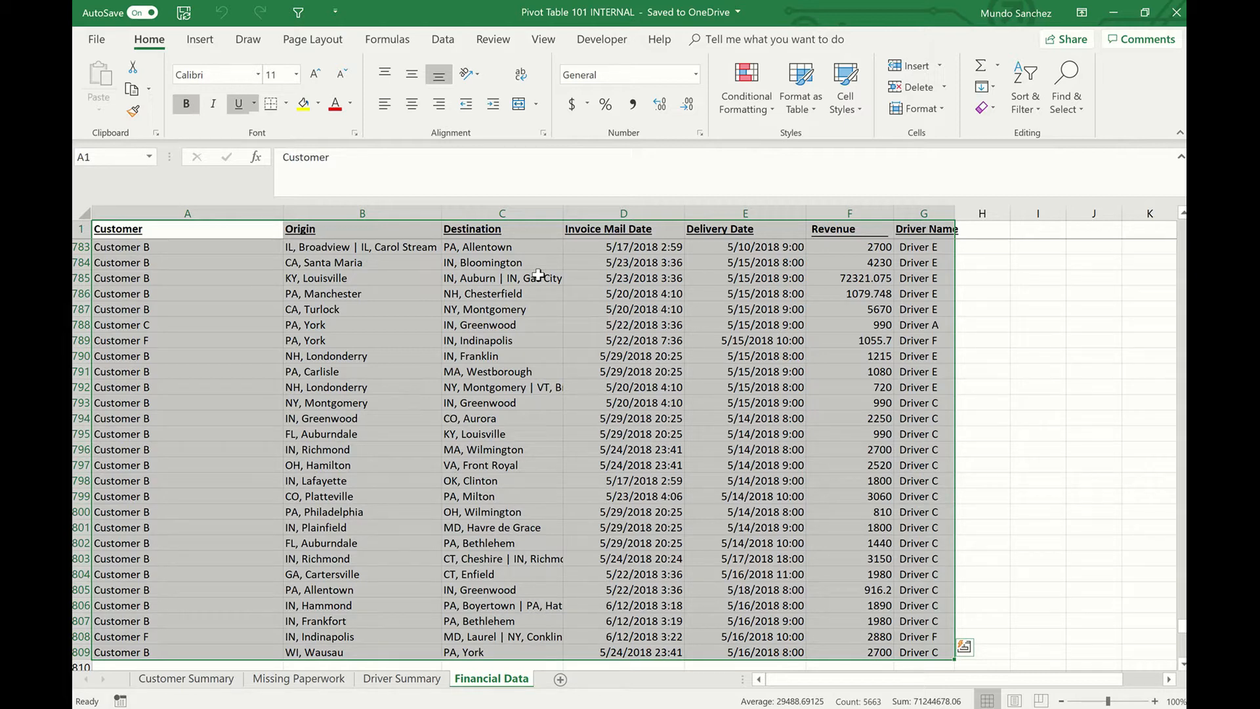
pyautogui.press('alt')
pyautogui.press('n')
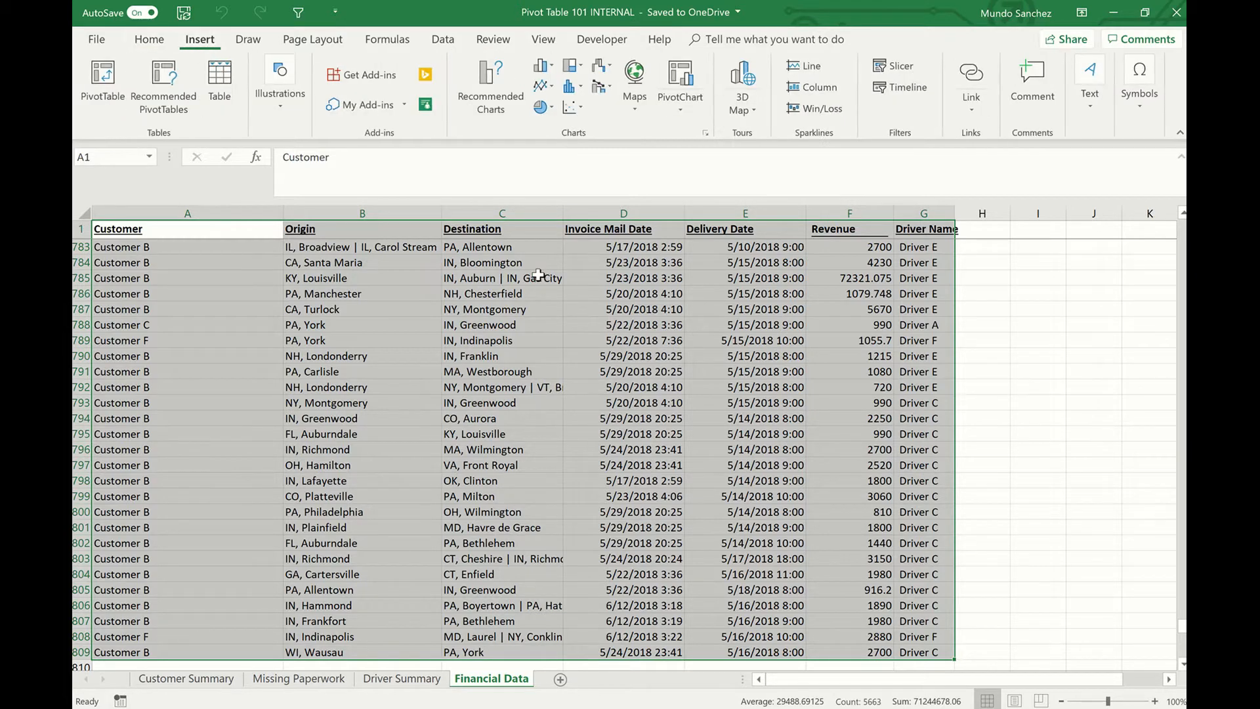
pyautogui.press('v')
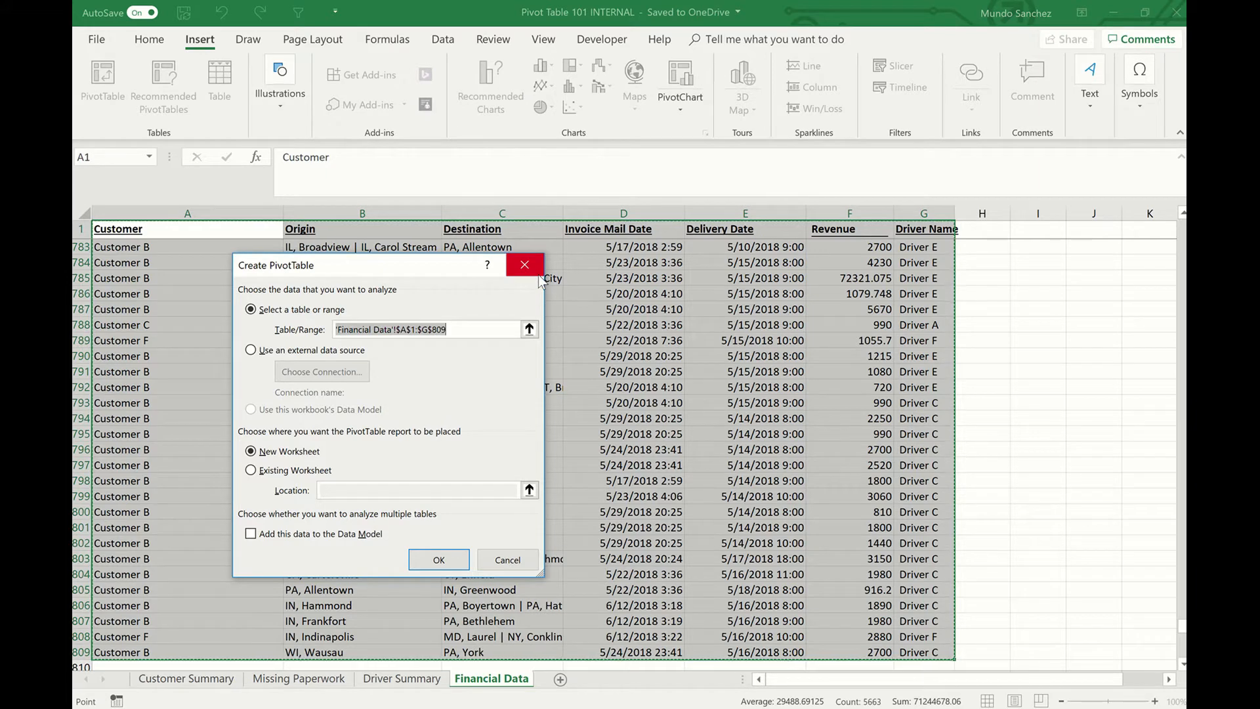
pyautogui.click(537, 271)
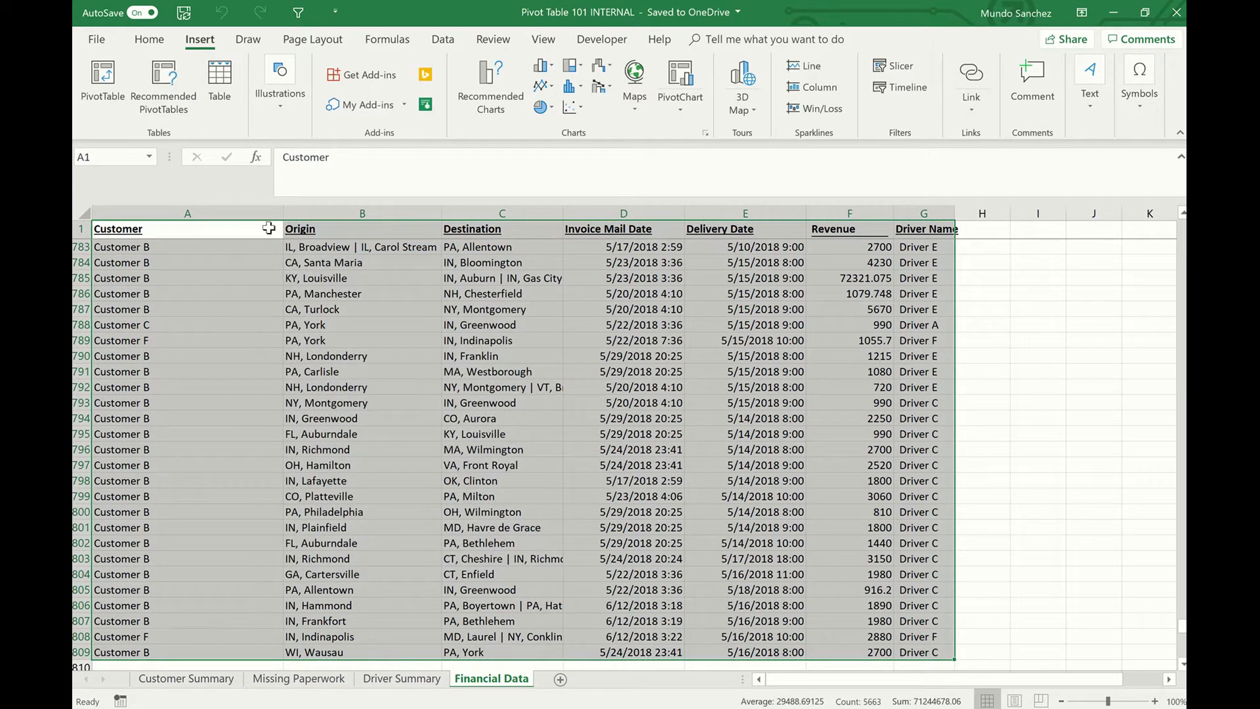
pyautogui.click(149, 39)
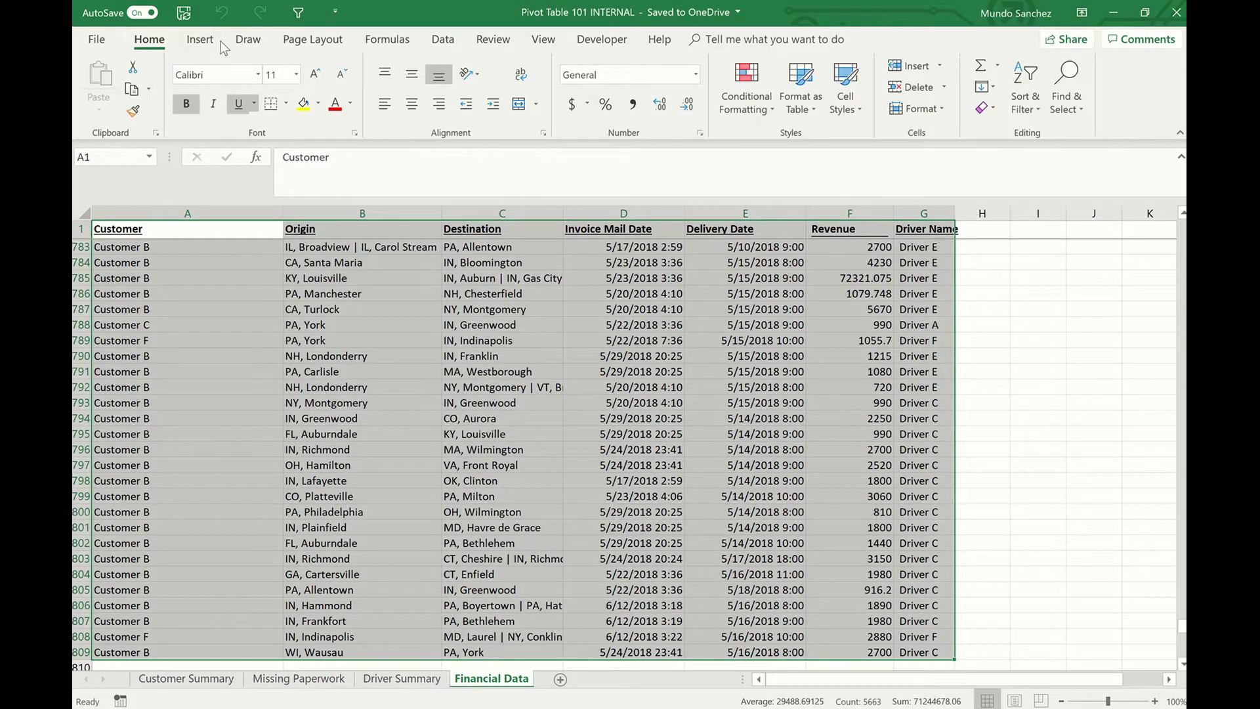
# - Create a PivotTable from the selected range 'Financial Data'!$A$1:$G$809 on a new worksheet
pyautogui.click(200, 39)
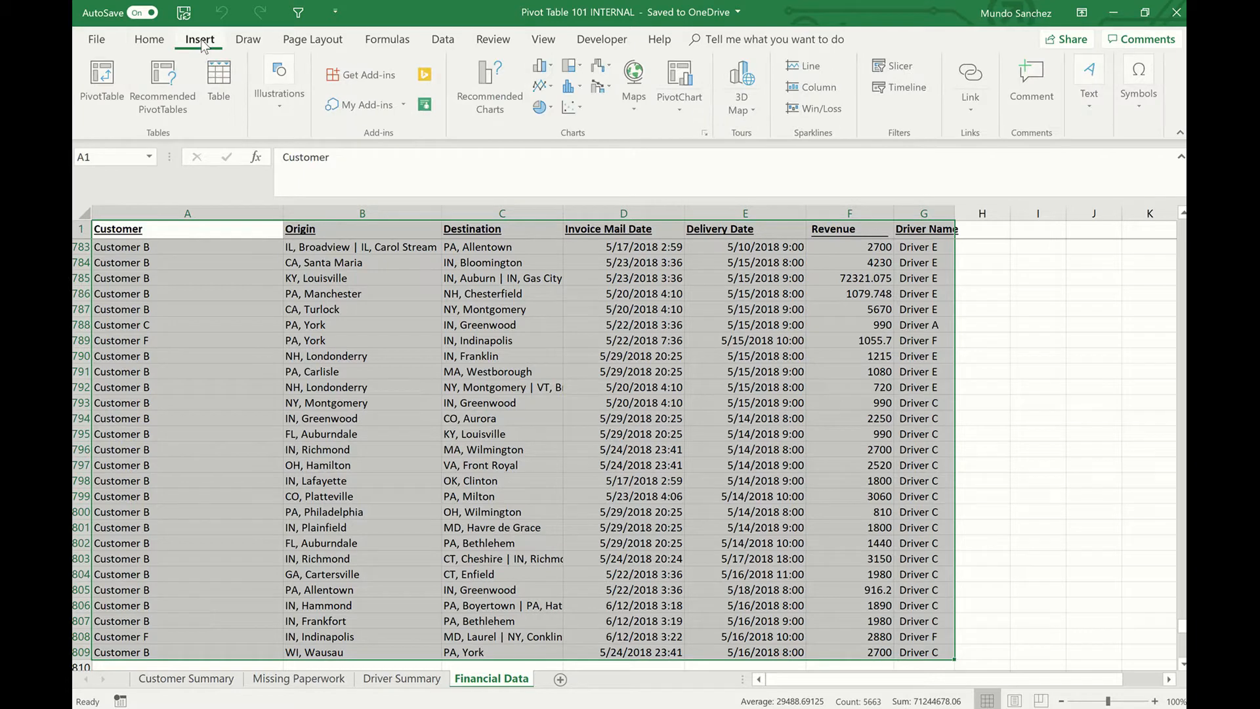
pyautogui.click(105, 83)
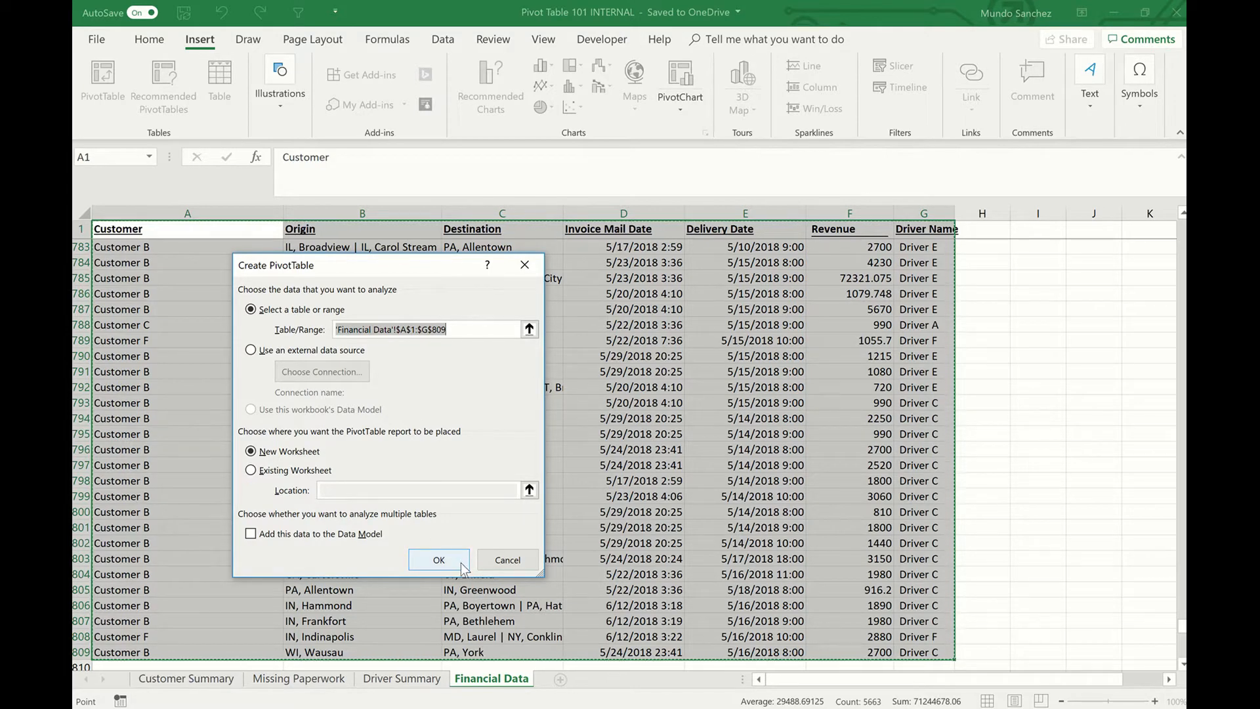
pyautogui.click(439, 561)
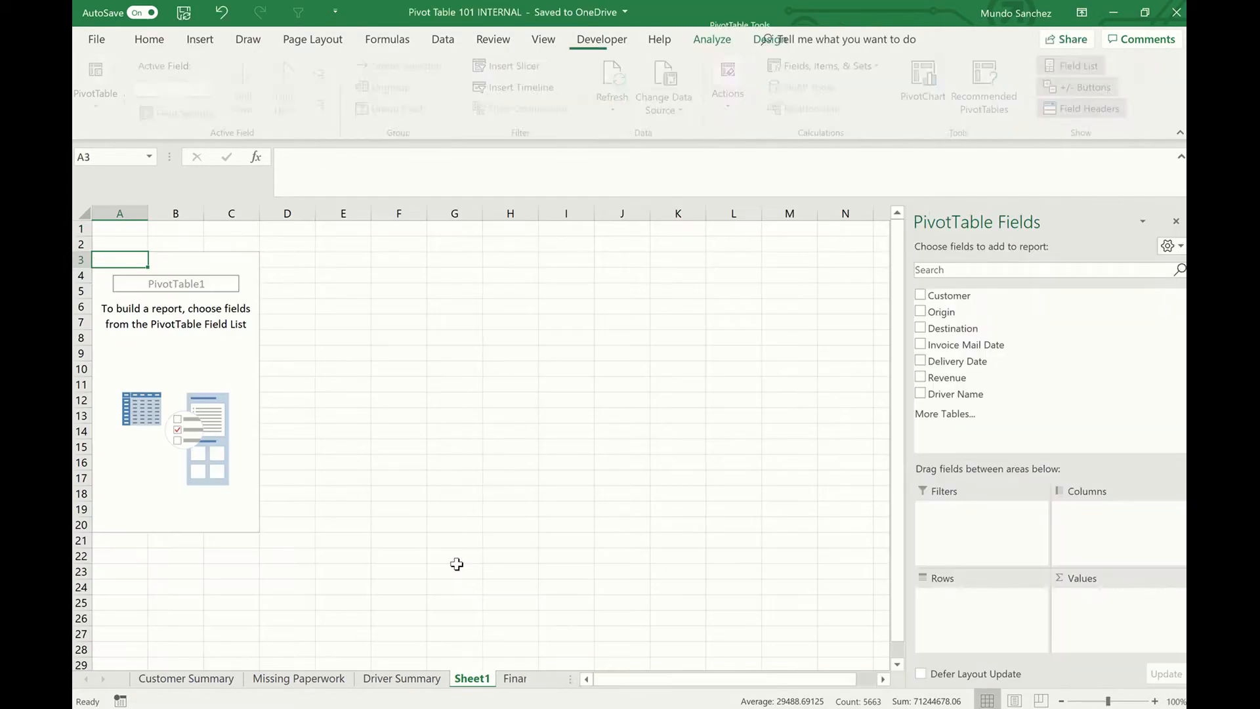
# - Rename the new worksheet as Test and activate its empty PivotTable at cell A3 to show the available fields
pyautogui.doubleClick(485, 684)
pyautogui.write('Test')
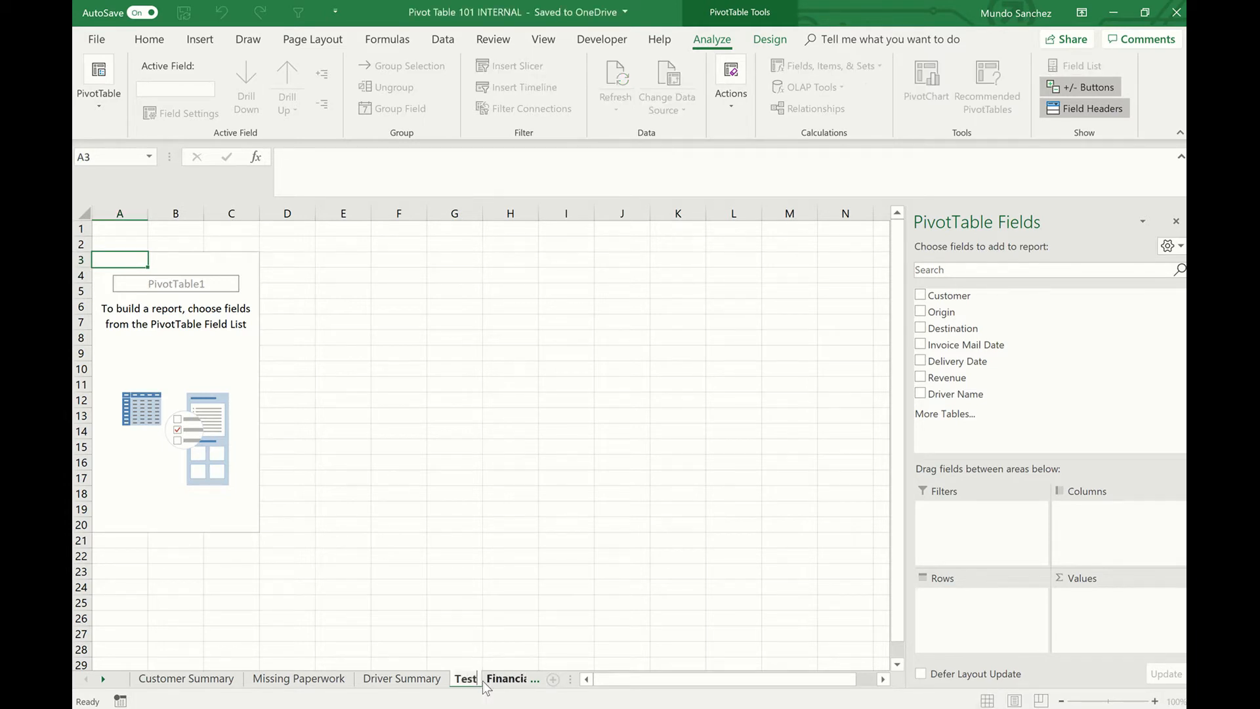
pyautogui.press('Return')
pyautogui.click(399, 336)
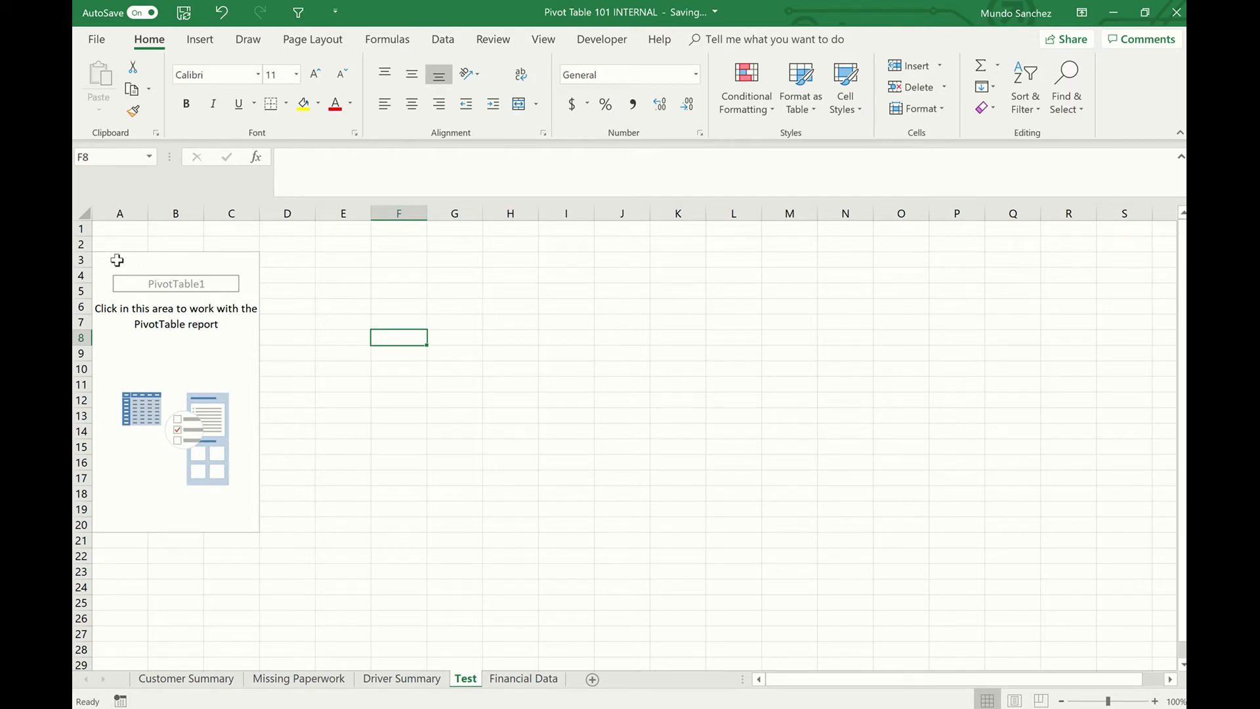
pyautogui.click(117, 260)
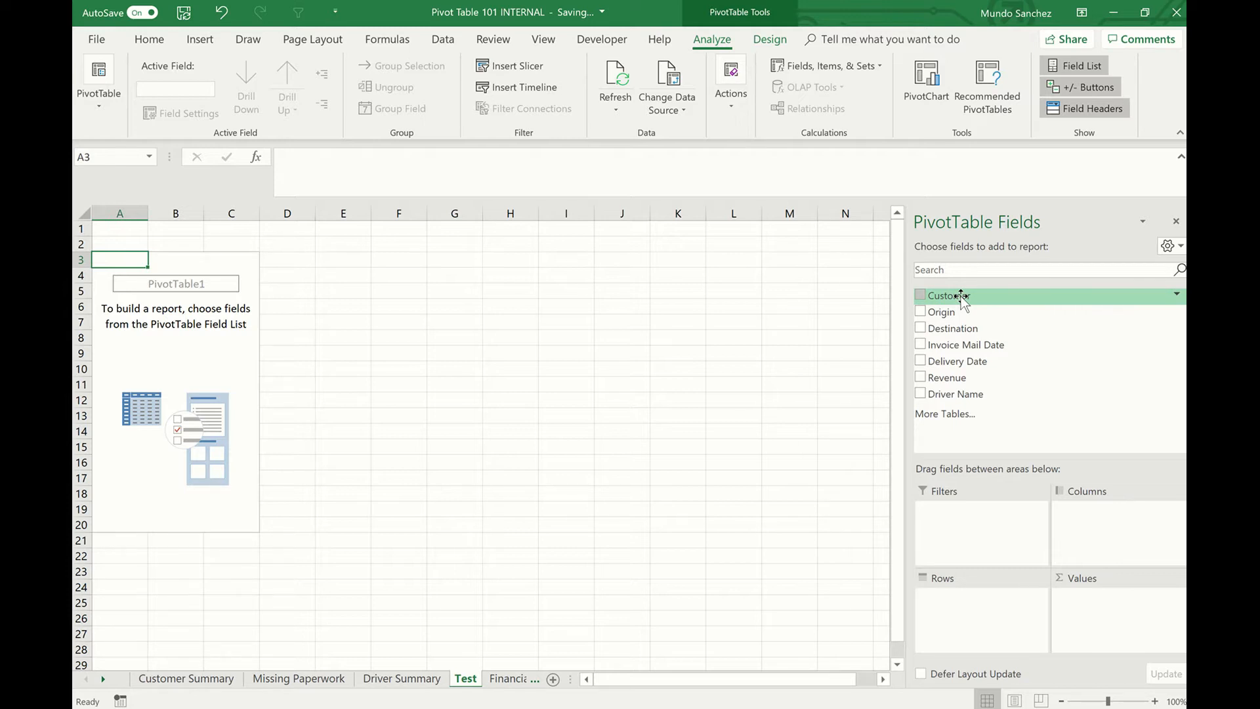
# - Add the Customer field to Rows and the Revenue field to Values in the Test pivot table
pyautogui.moveTo(961, 297); pyautogui.dragTo(1020, 594)
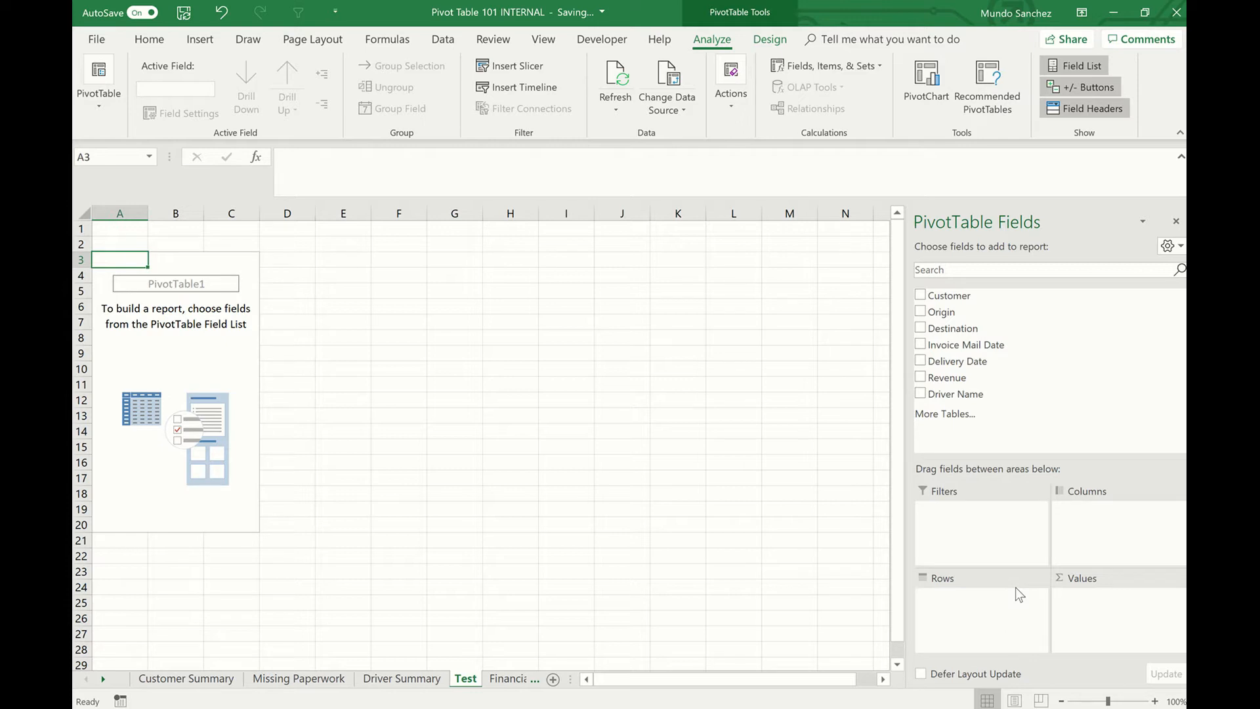
pyautogui.moveTo(999, 296); pyautogui.dragTo(999, 628)
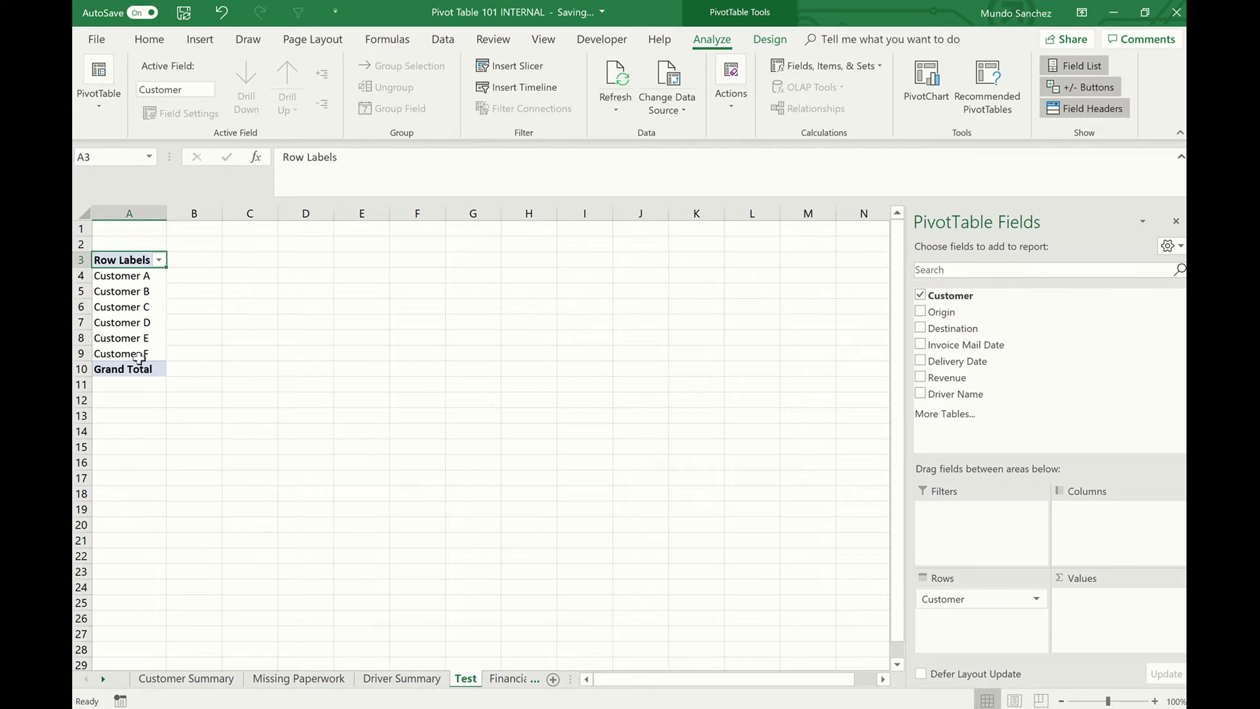
pyautogui.moveTo(960, 385); pyautogui.dragTo(1109, 521)
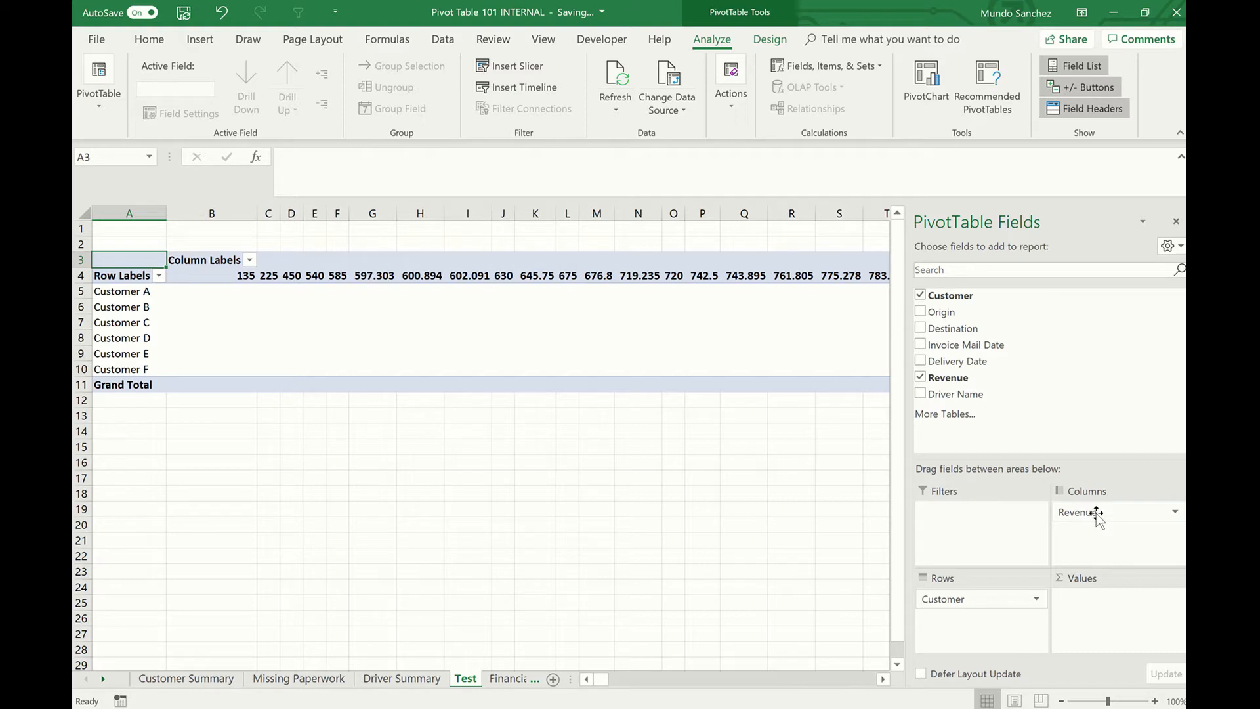
pyautogui.moveTo(1097, 516); pyautogui.dragTo(1115, 638)
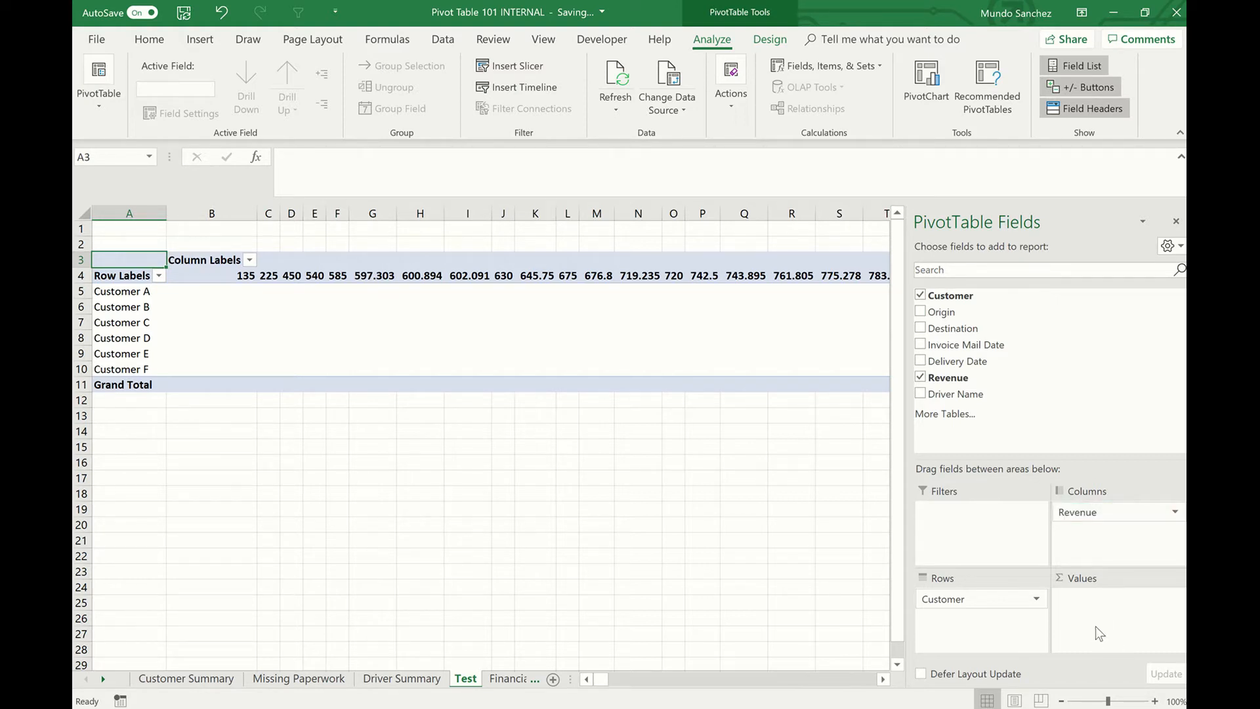
# - Format the Sum of Revenue column B in Accounting format with no decimal places
pyautogui.click(210, 212)
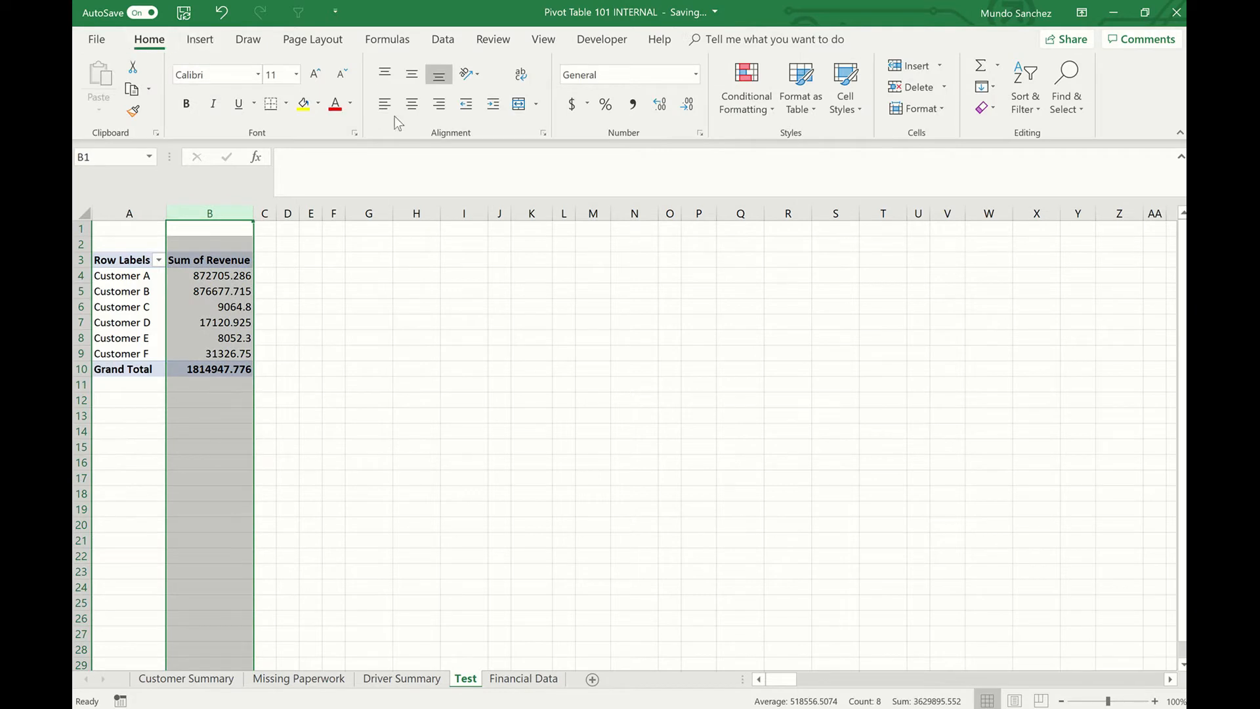
pyautogui.click(568, 107)
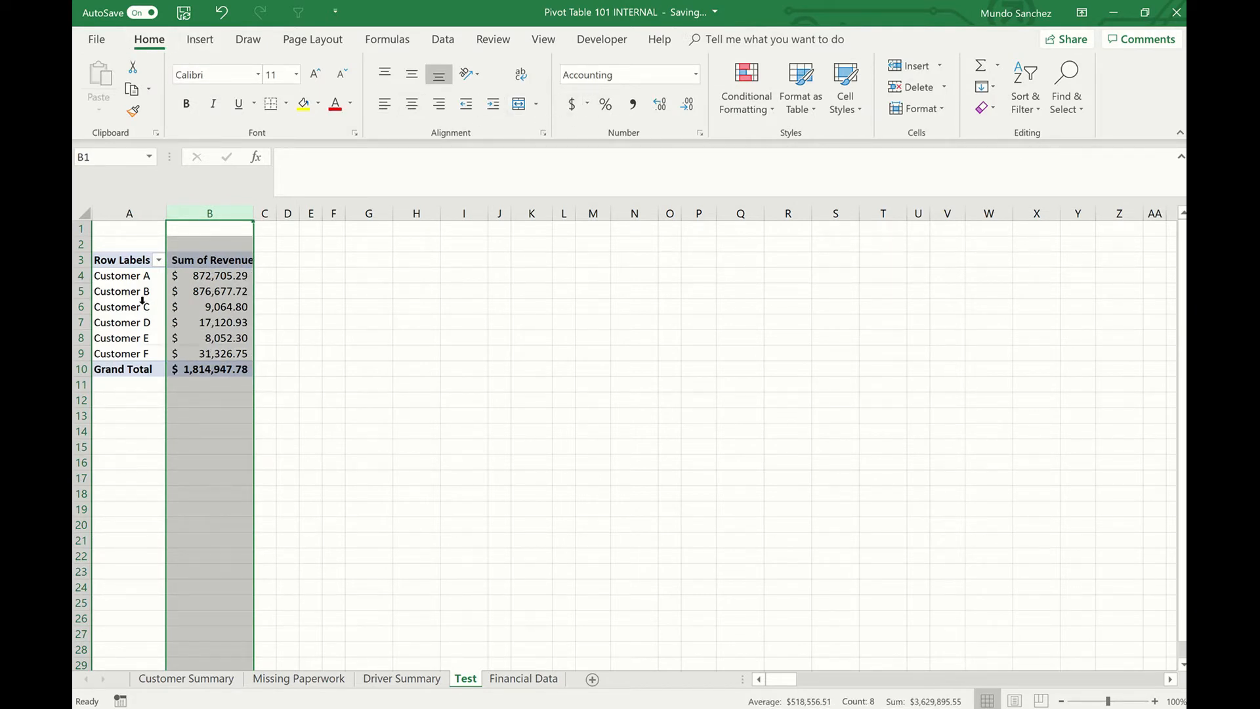
pyautogui.click(687, 105)
pyautogui.click(687, 105)
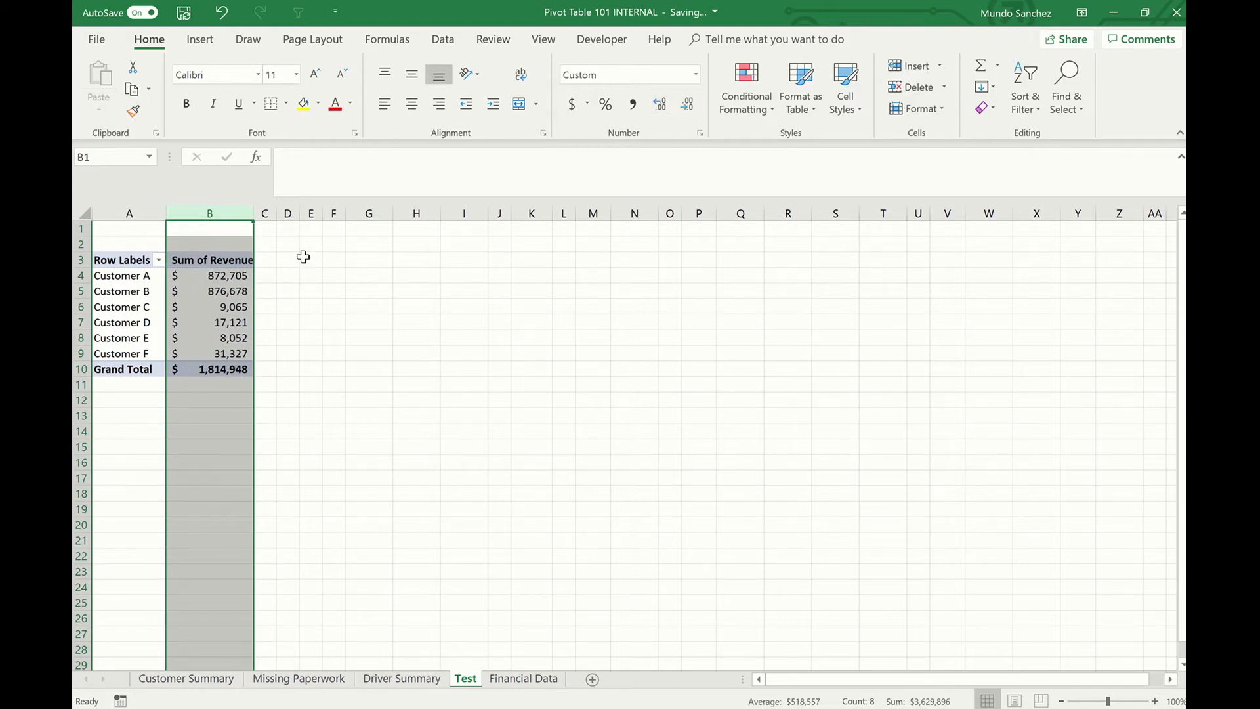
# - Check the Customer Summary layout and add Origin and Destination as filters to the Test pivot table
pyautogui.click(196, 294)
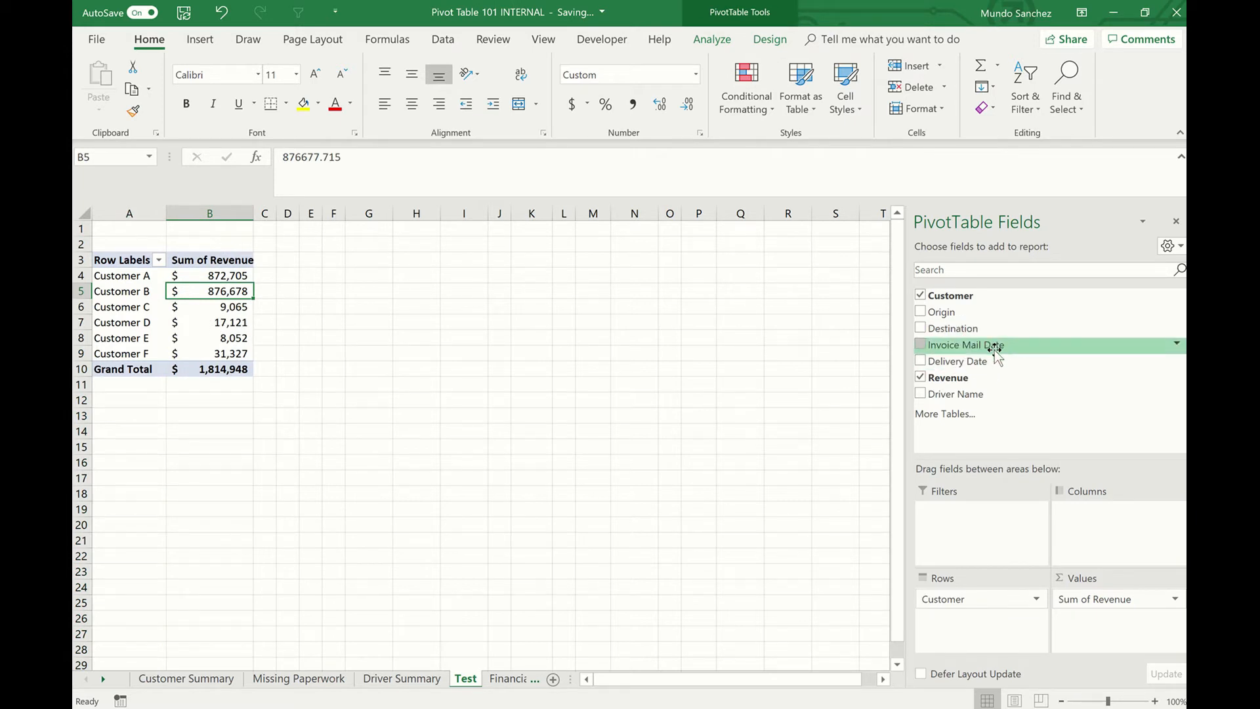
pyautogui.click(227, 681)
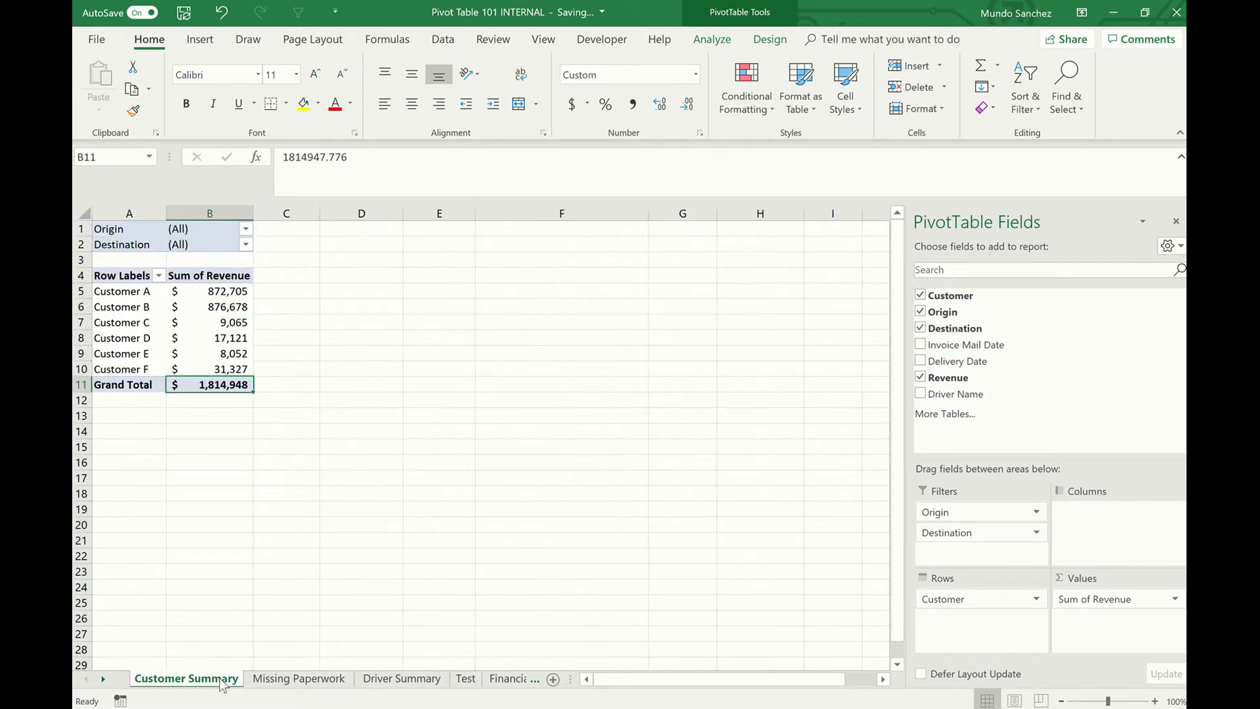
pyautogui.click(466, 680)
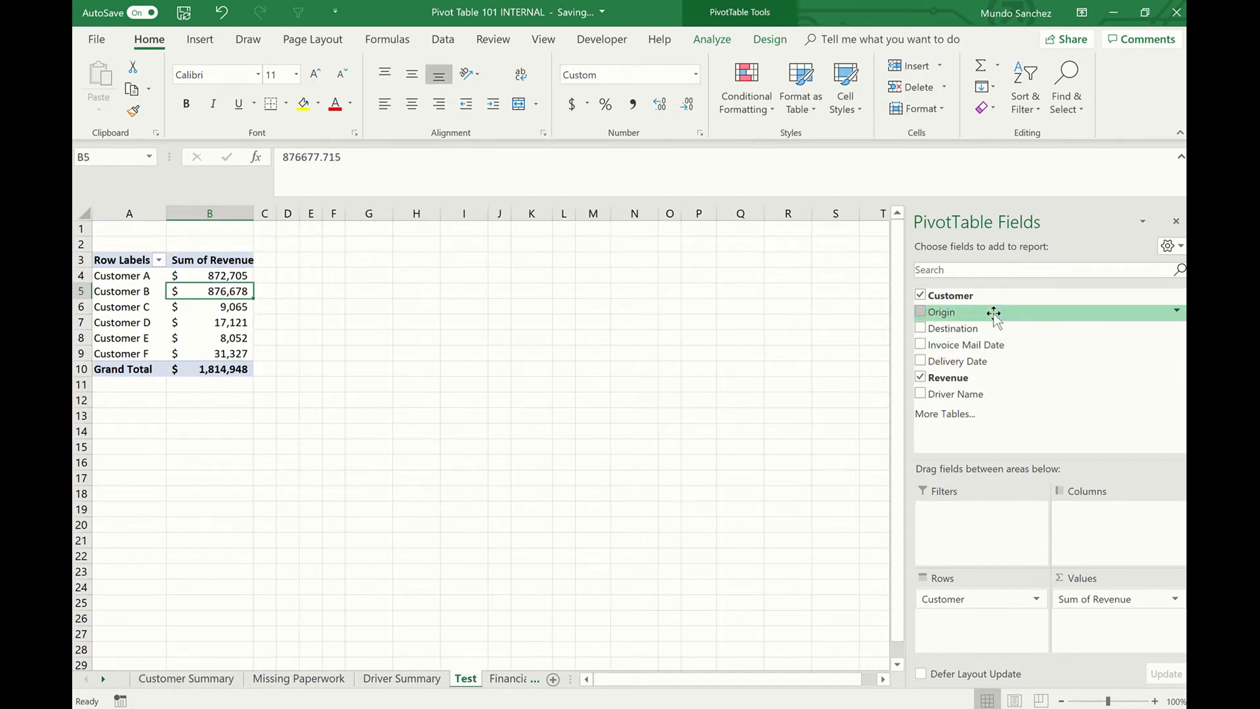
pyautogui.moveTo(993, 313); pyautogui.dragTo(972, 519)
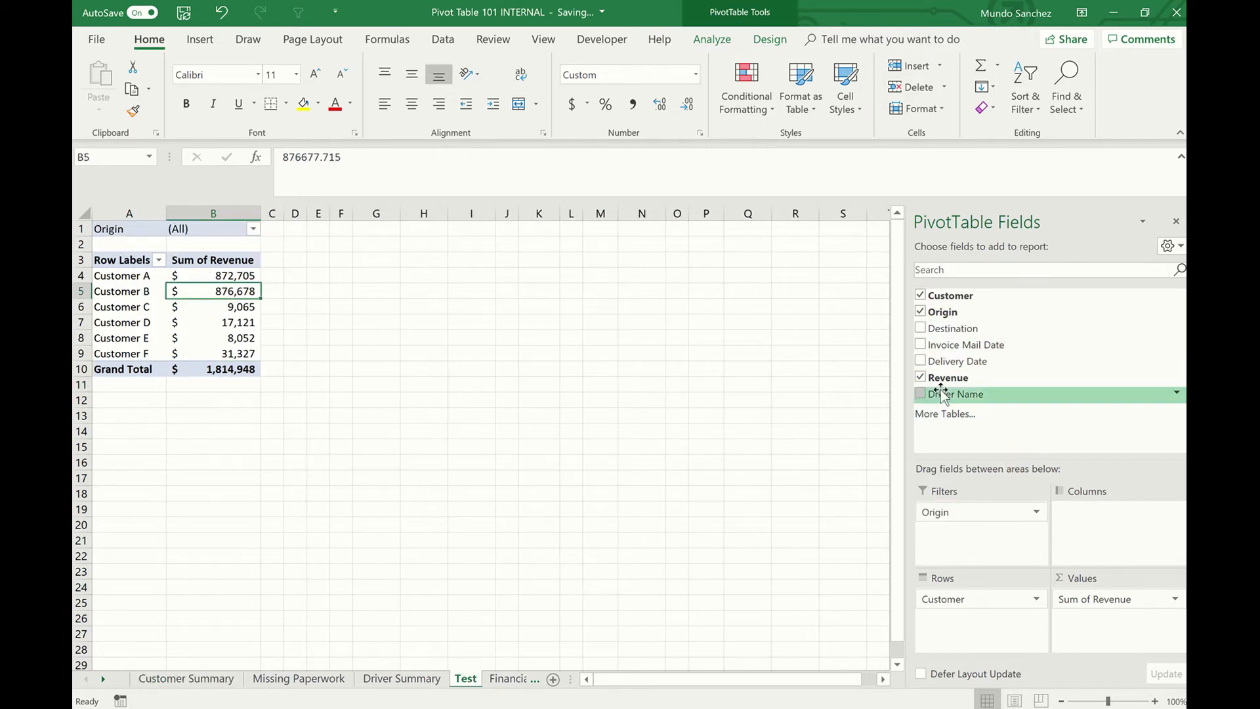
pyautogui.moveTo(953, 332); pyautogui.dragTo(948, 525)
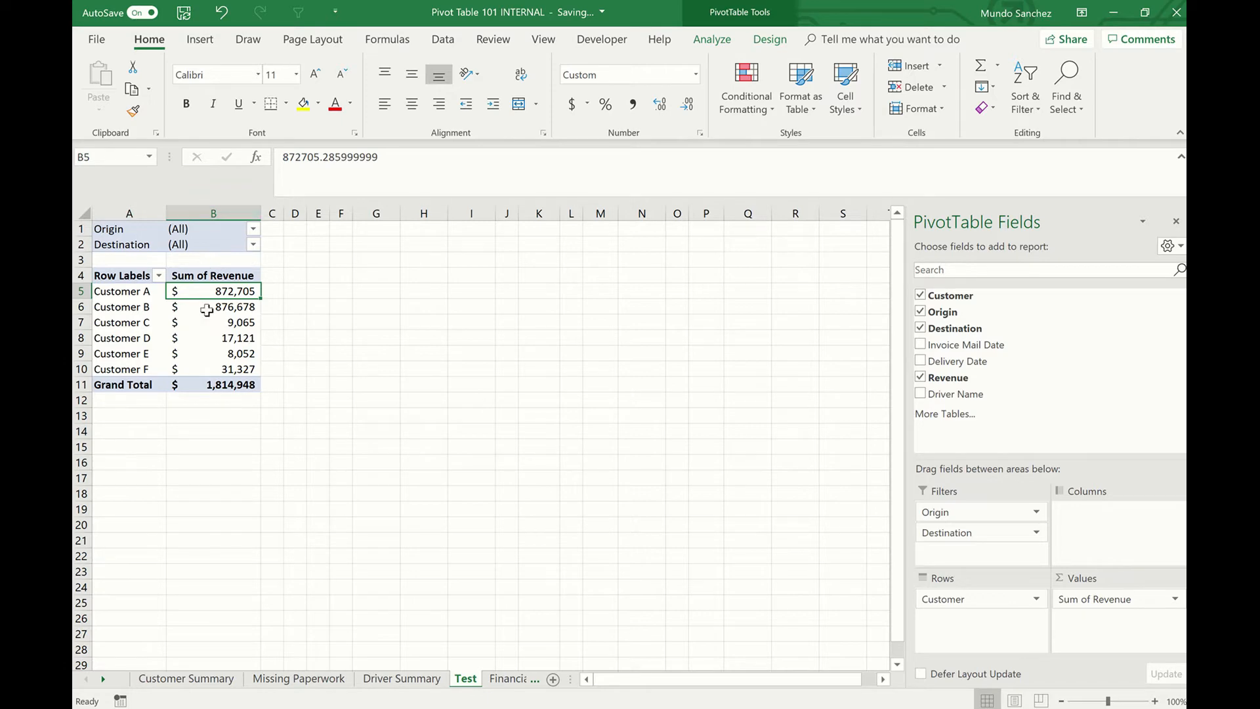
# - Create a second PivotTable from 'Financial Data'!$A$1:$G$809 on the existing Test worksheet at cell K2
pyautogui.click(511, 679)
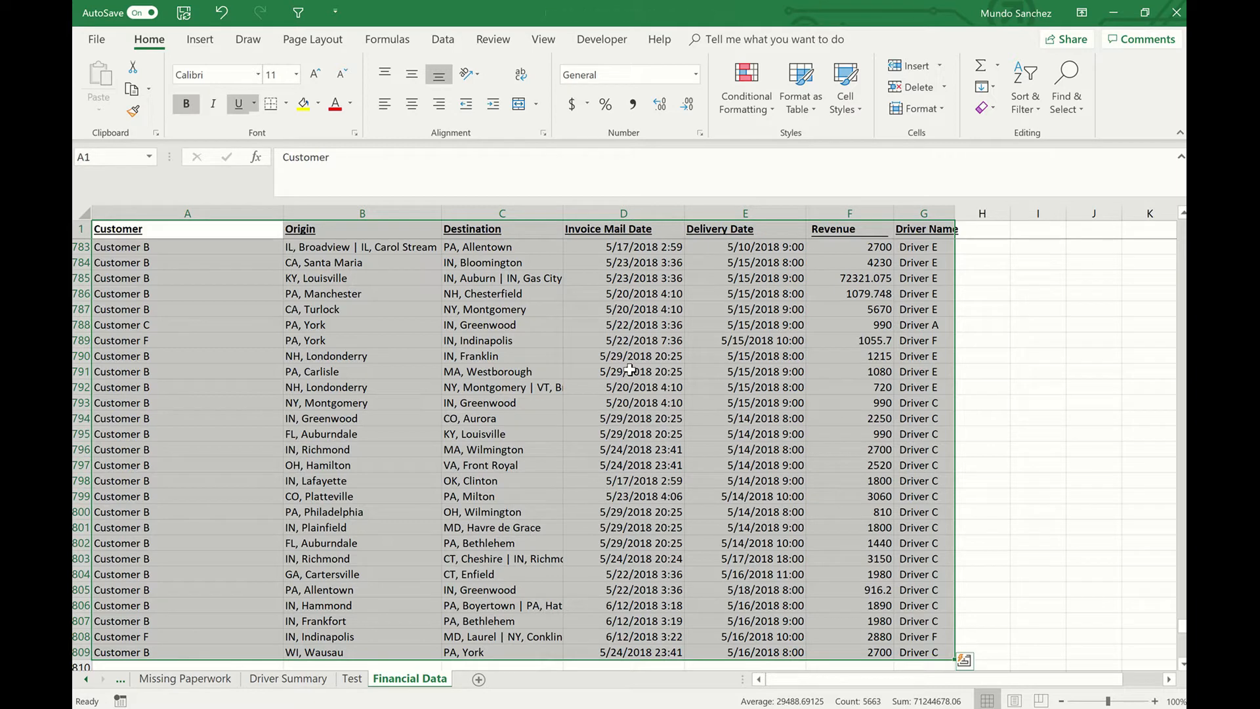
pyautogui.press('alt')
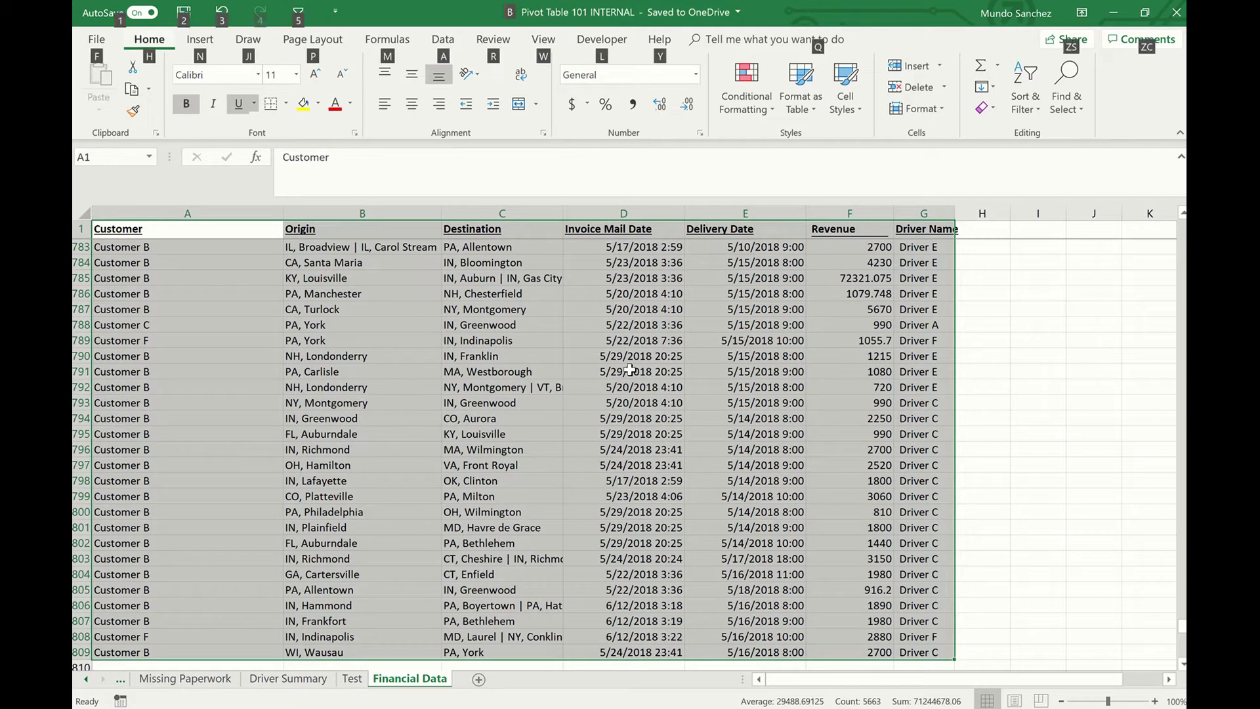
pyautogui.press('n')
pyautogui.press('v')
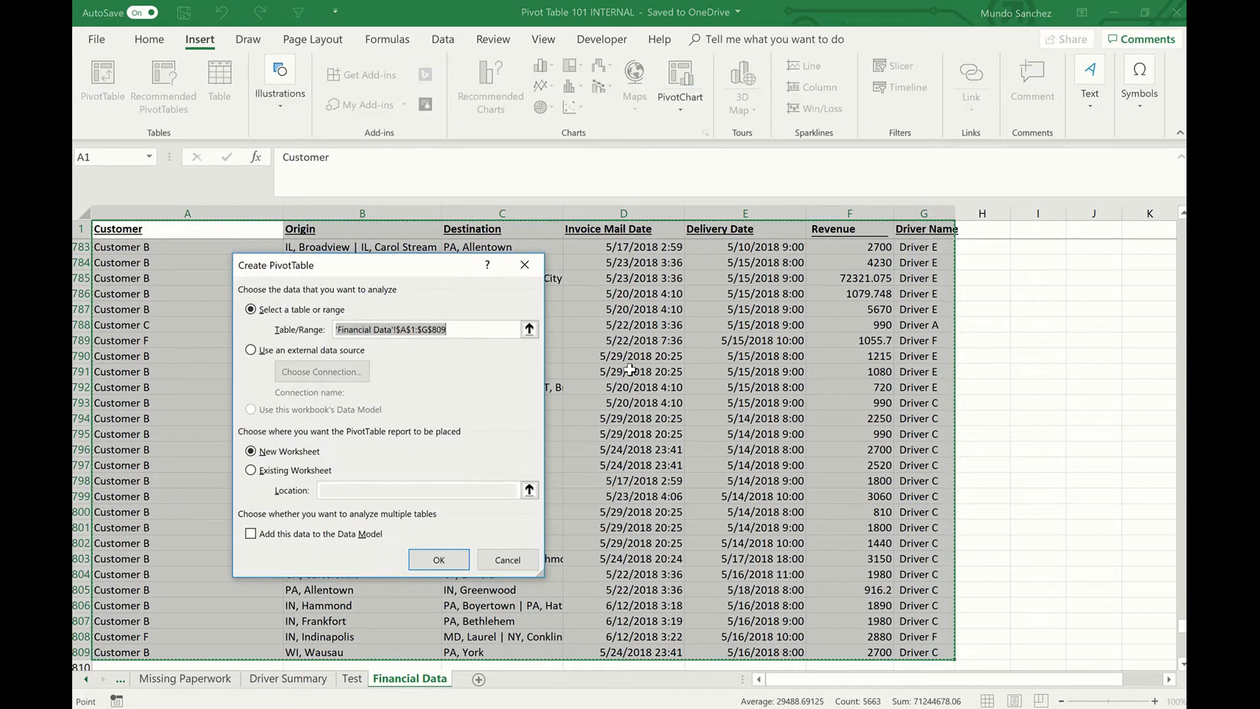
pyautogui.click(252, 470)
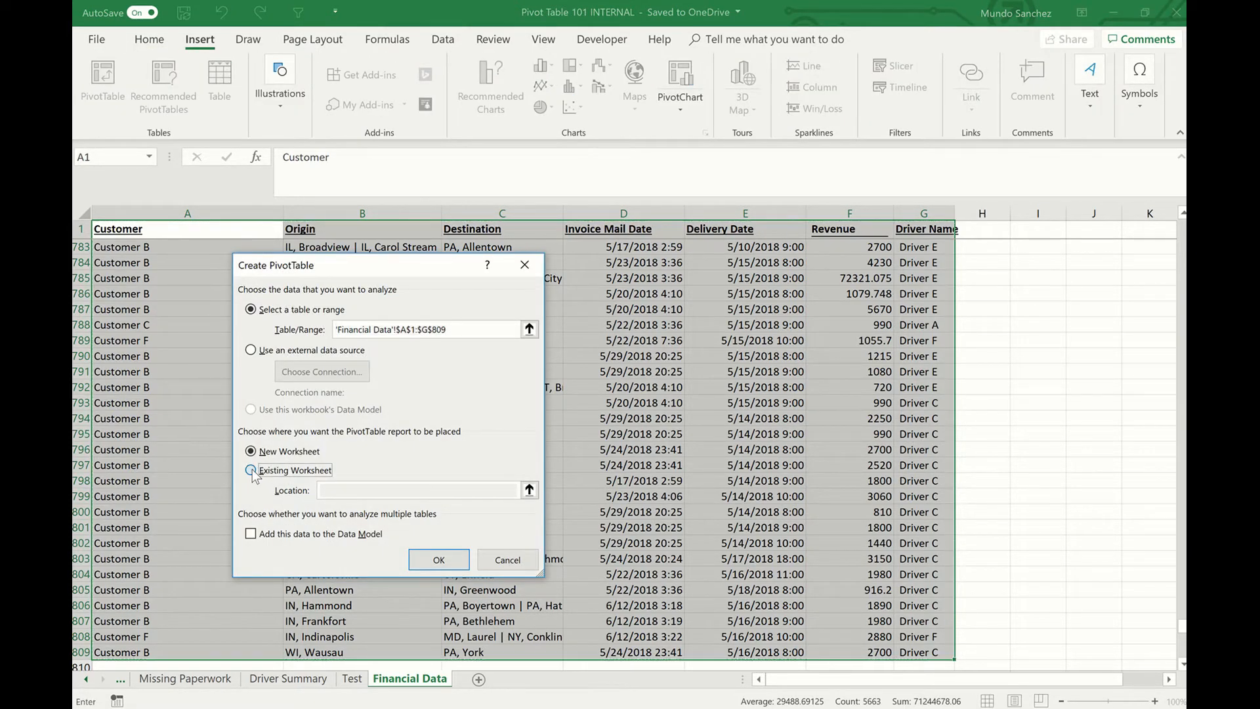
pyautogui.click(86, 678)
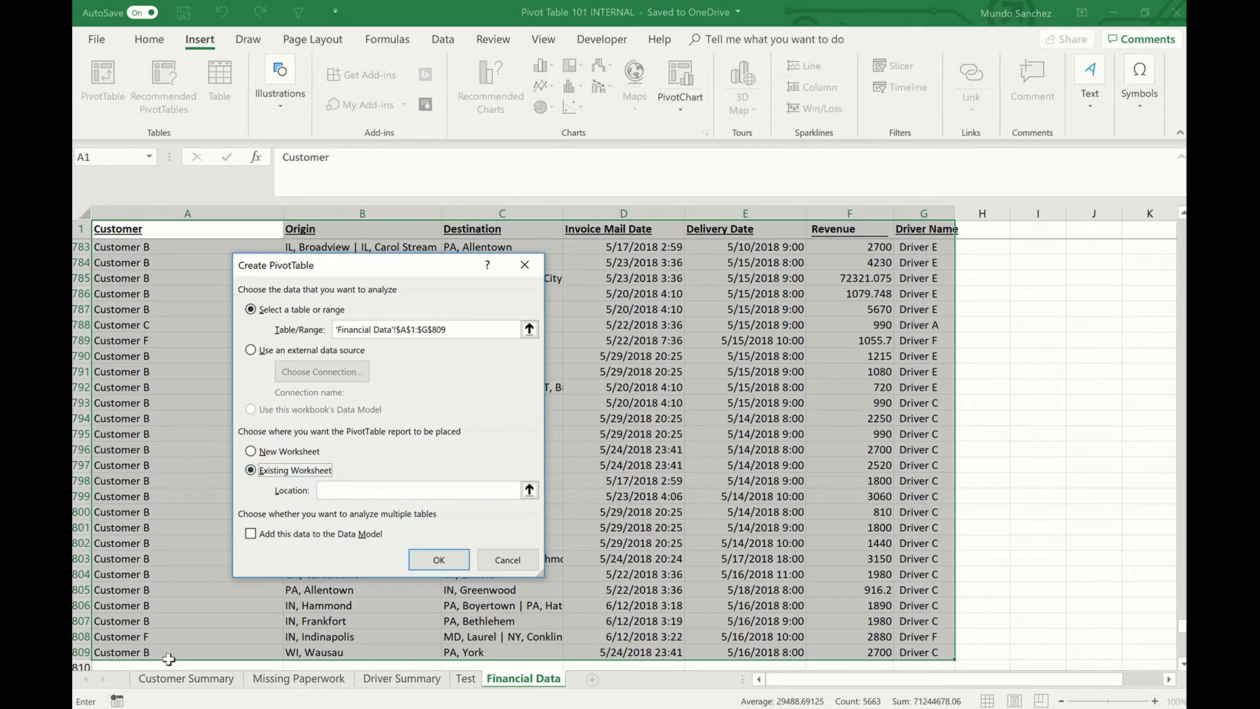
pyautogui.click(466, 678)
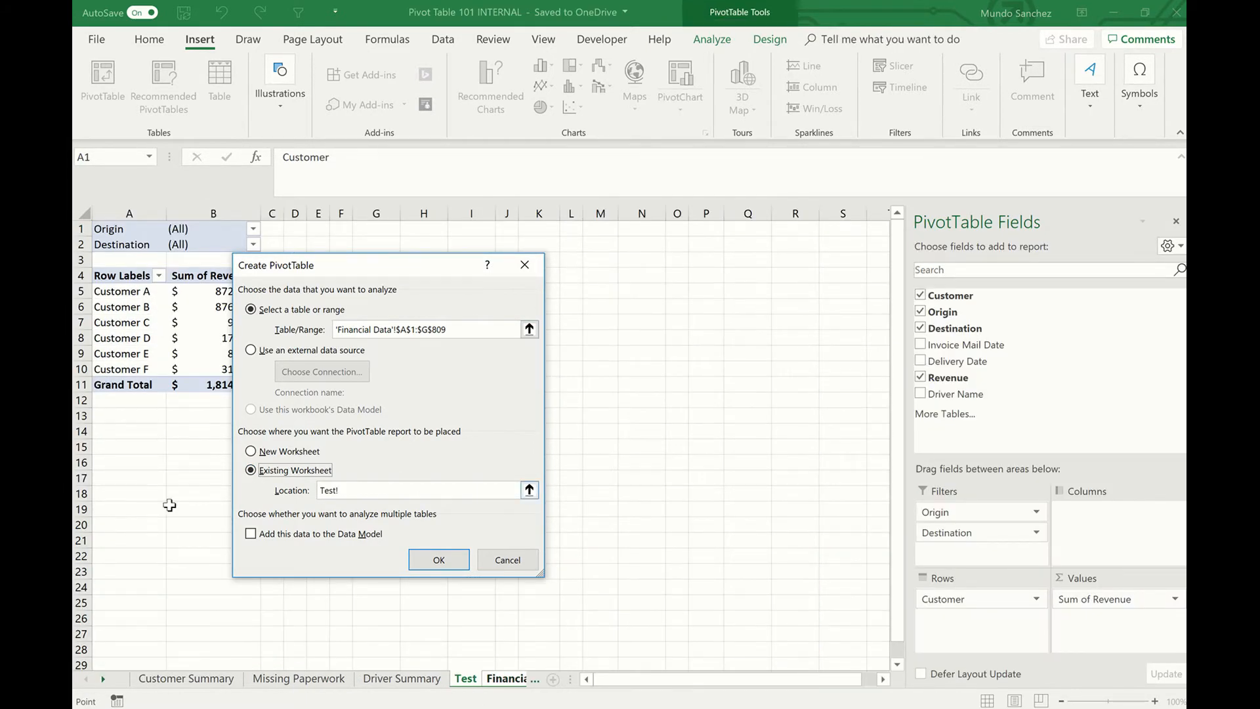
pyautogui.click(547, 243)
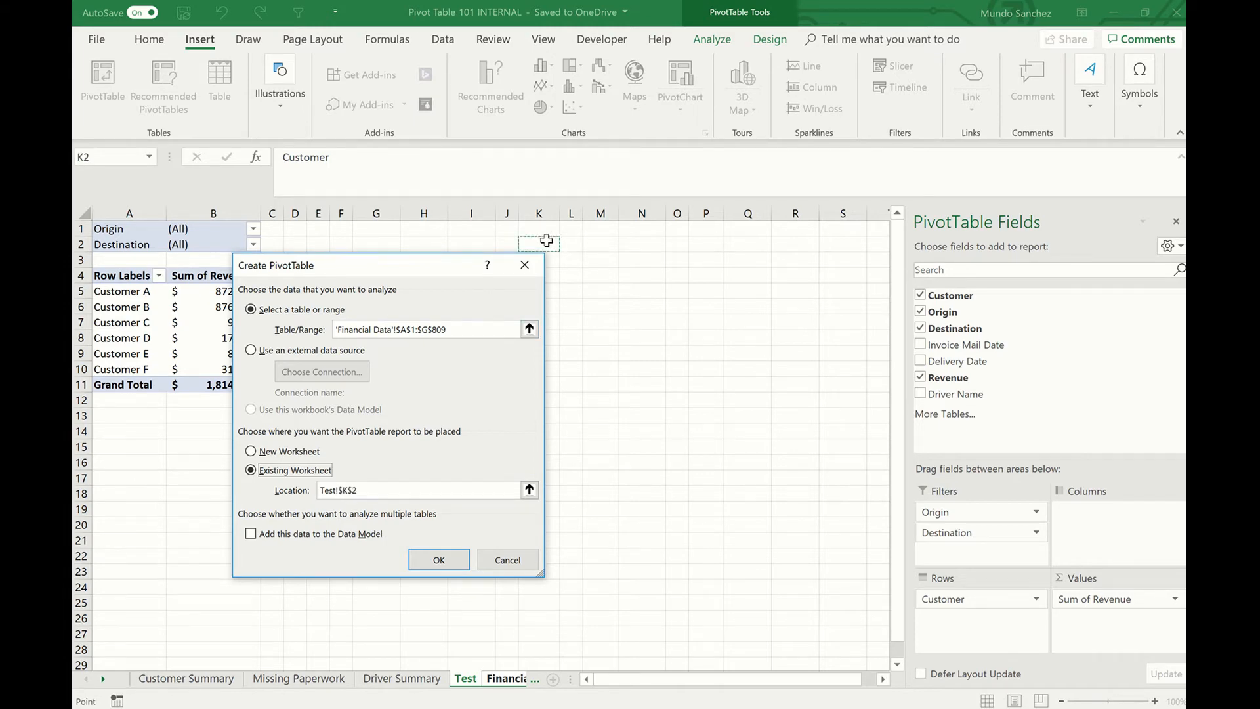
pyautogui.click(451, 565)
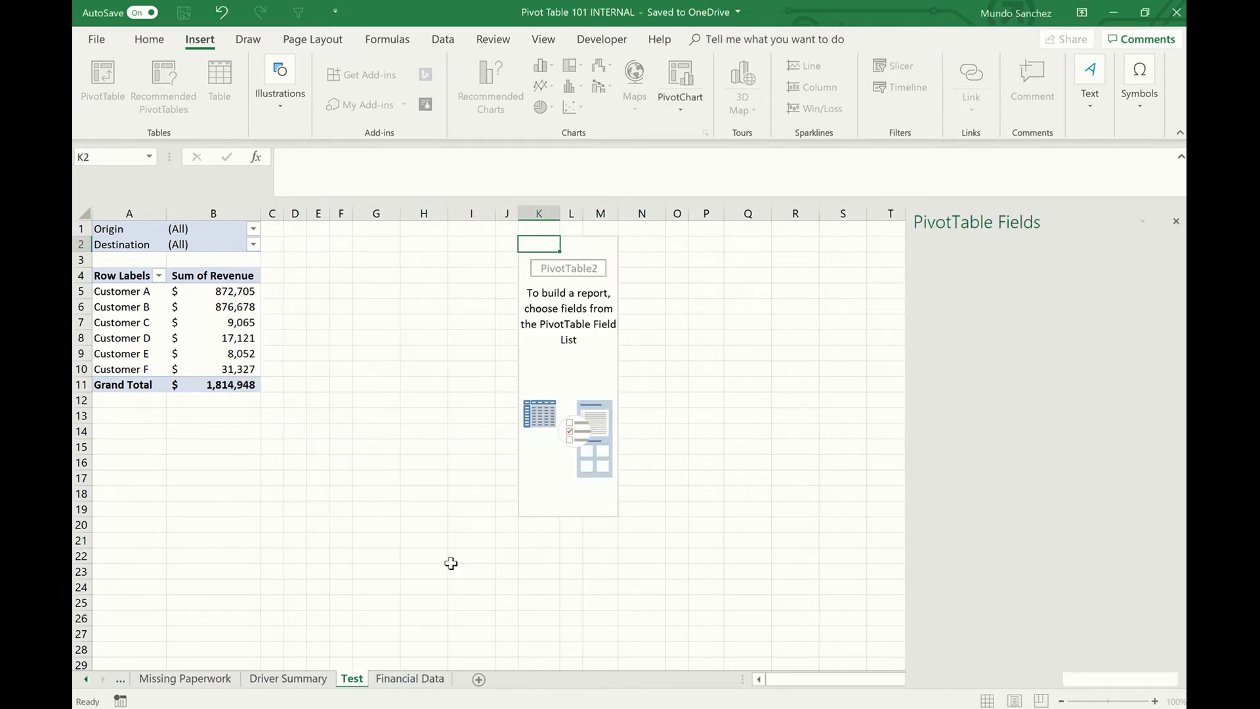
# - Put Customer in Rows and Revenue in Values of the second pivot table and format column L as Accounting
pyautogui.moveTo(959, 295); pyautogui.dragTo(978, 601)
pyautogui.moveTo(988, 377); pyautogui.dragTo(1102, 630)
pyautogui.click(636, 214)
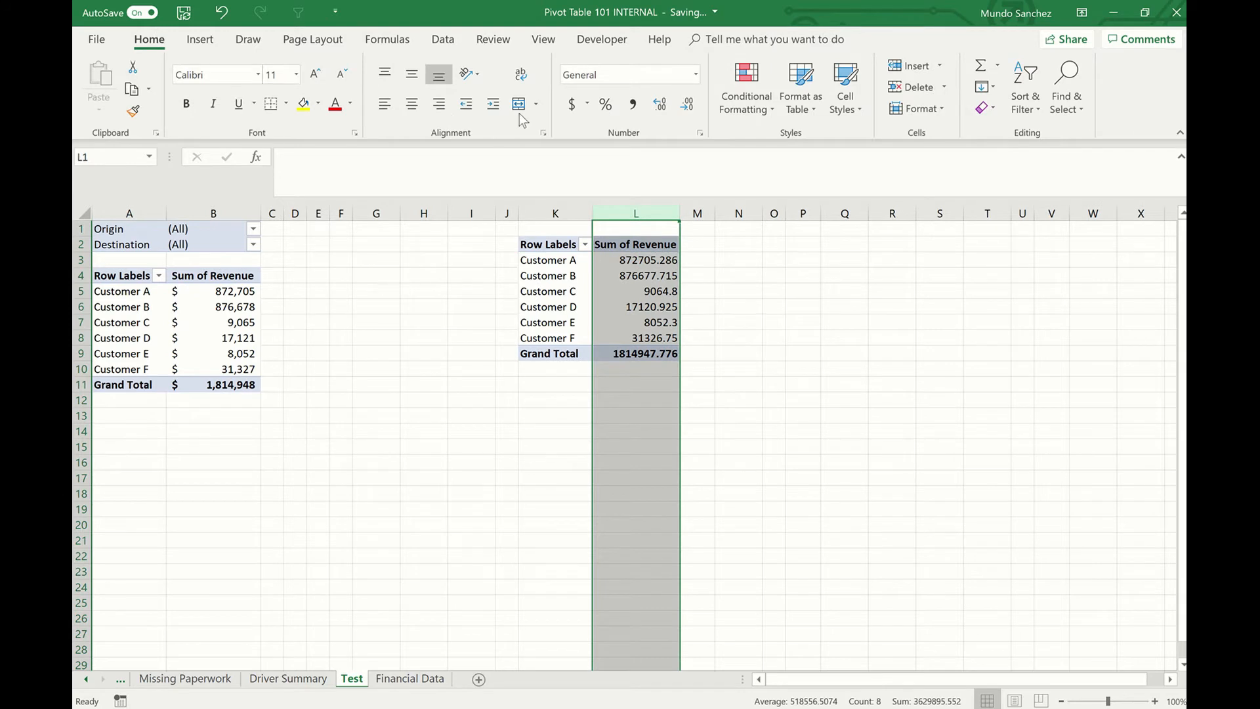
pyautogui.click(576, 104)
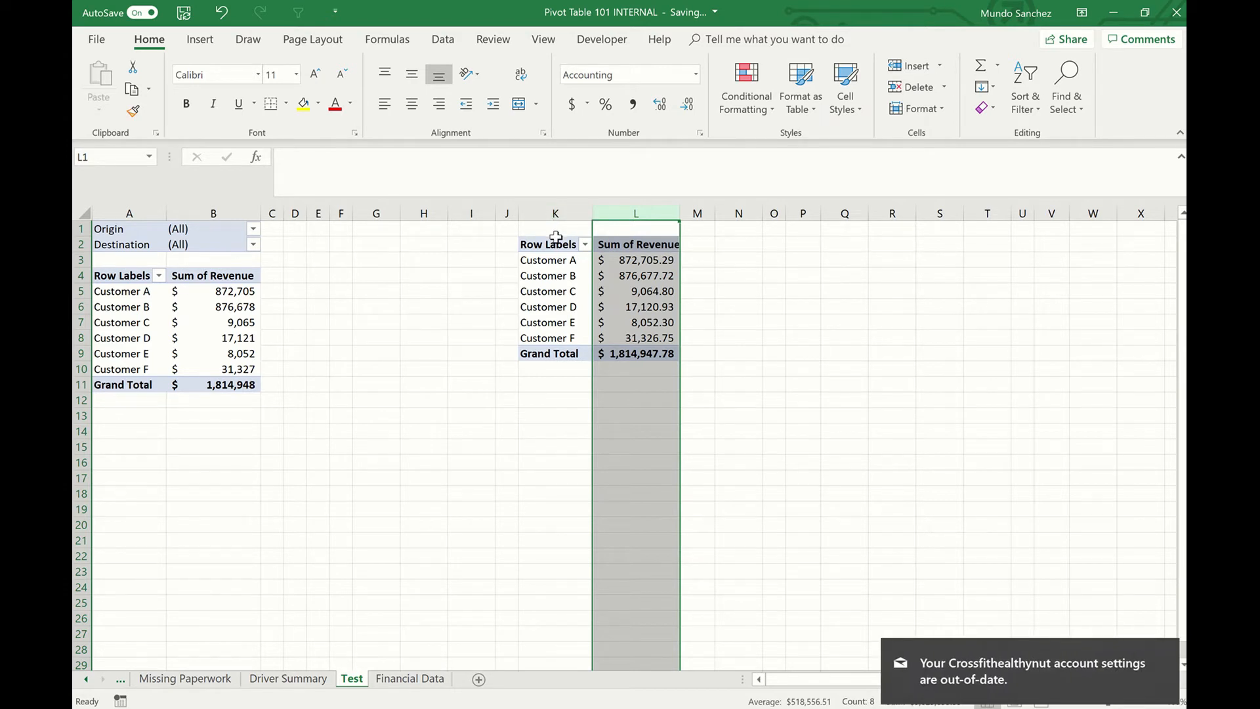
# - Move the second pivot table from K2:L9 to A13, below the first pivot table
pyautogui.moveTo(557, 242); pyautogui.dragTo(610, 346)
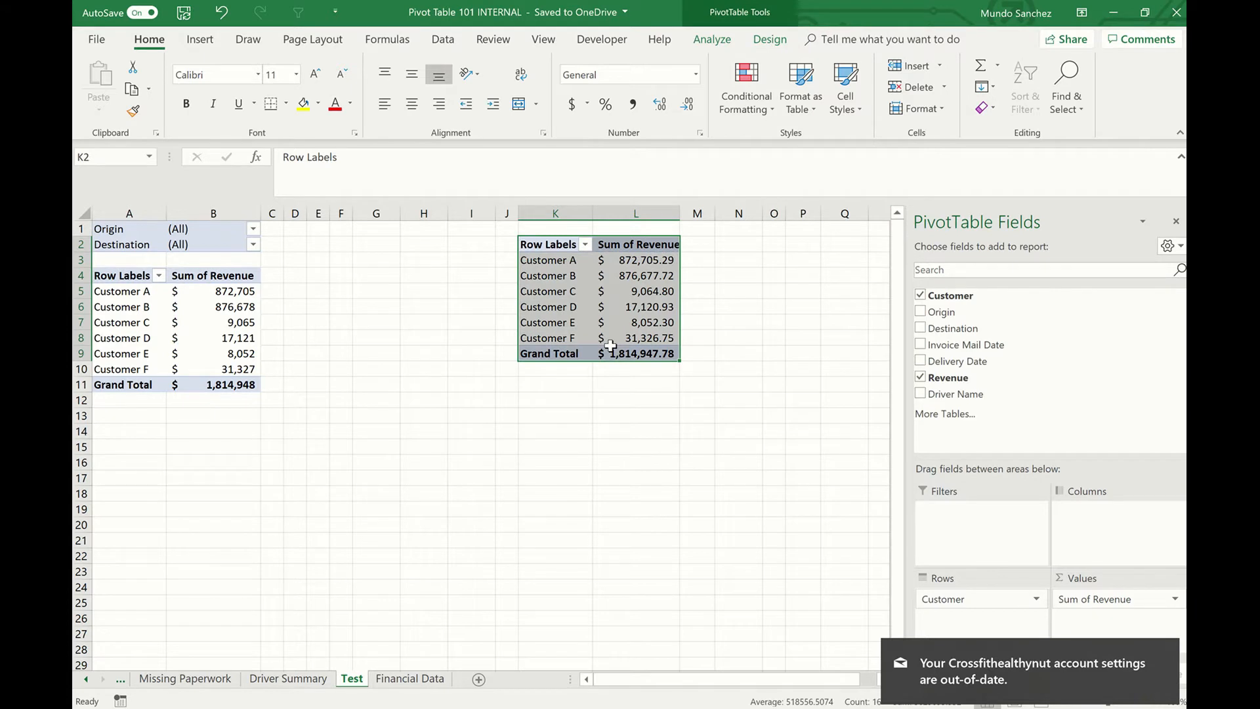
pyautogui.hotkey('ctrl', 'c')
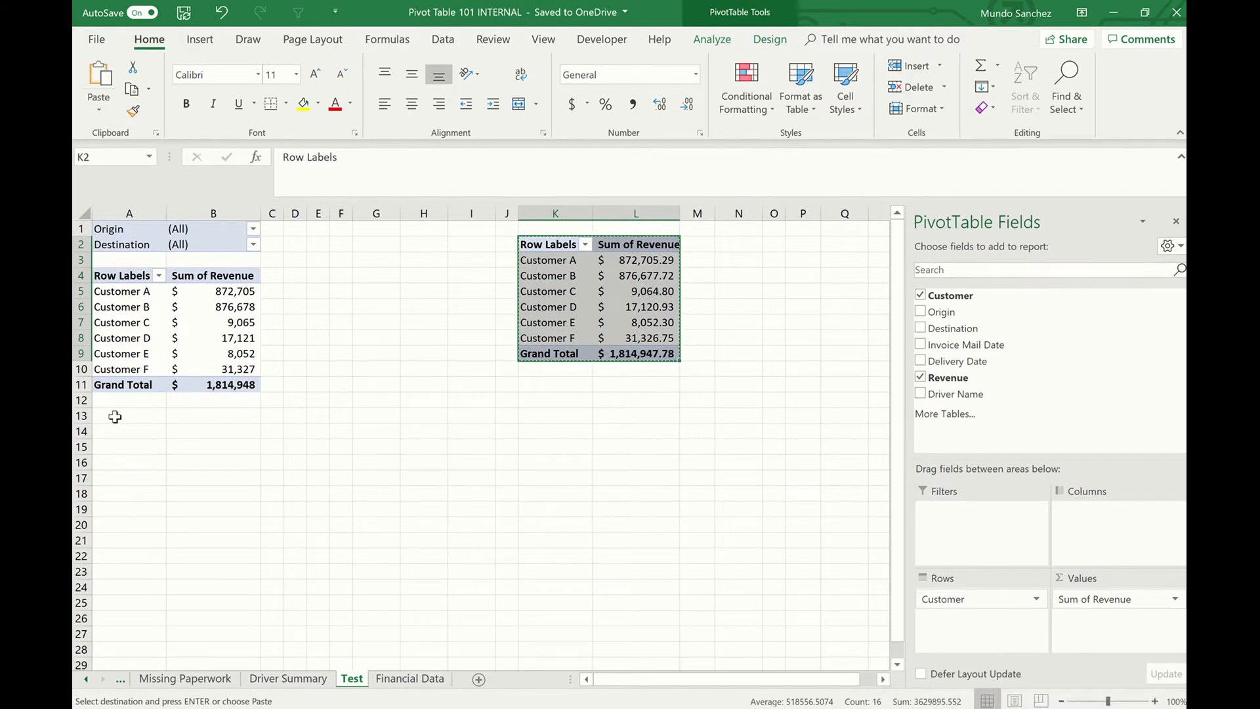
pyautogui.click(115, 416)
pyautogui.hotkey('ctrl', 'v')
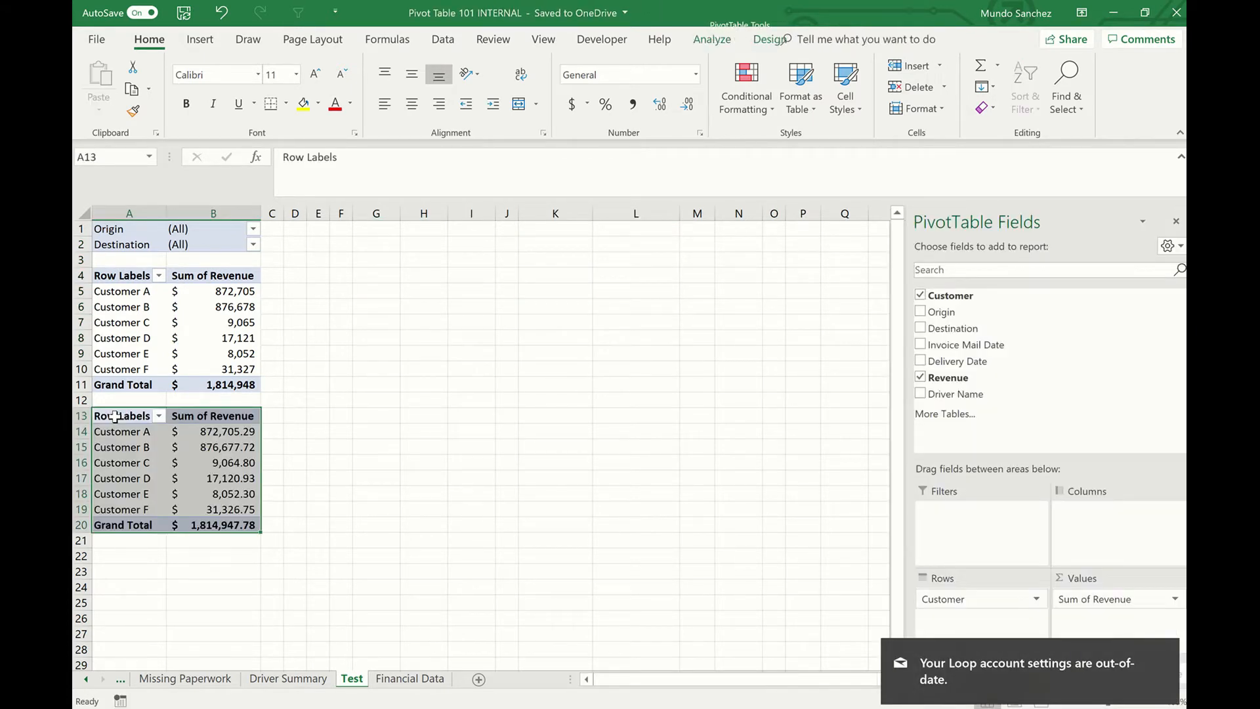
pyautogui.click(313, 385)
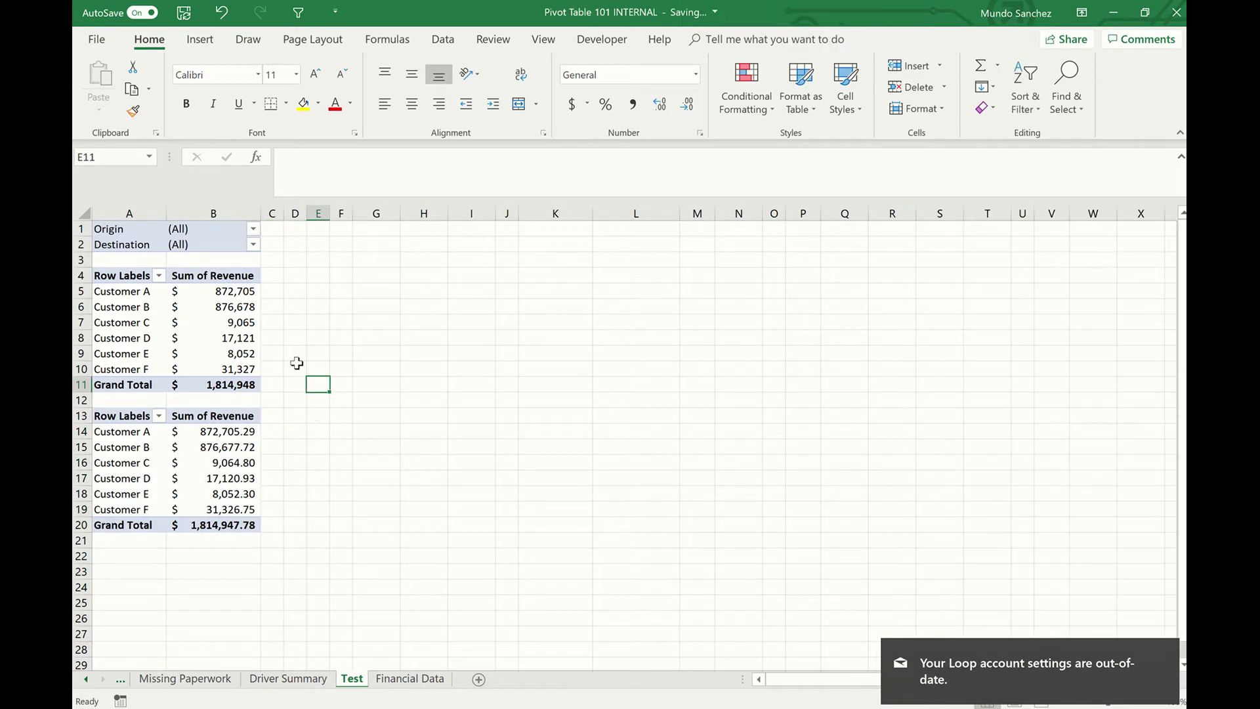
# - Try to move the Destination field of the upper pivot table from Filters to Rows
pyautogui.click(232, 352)
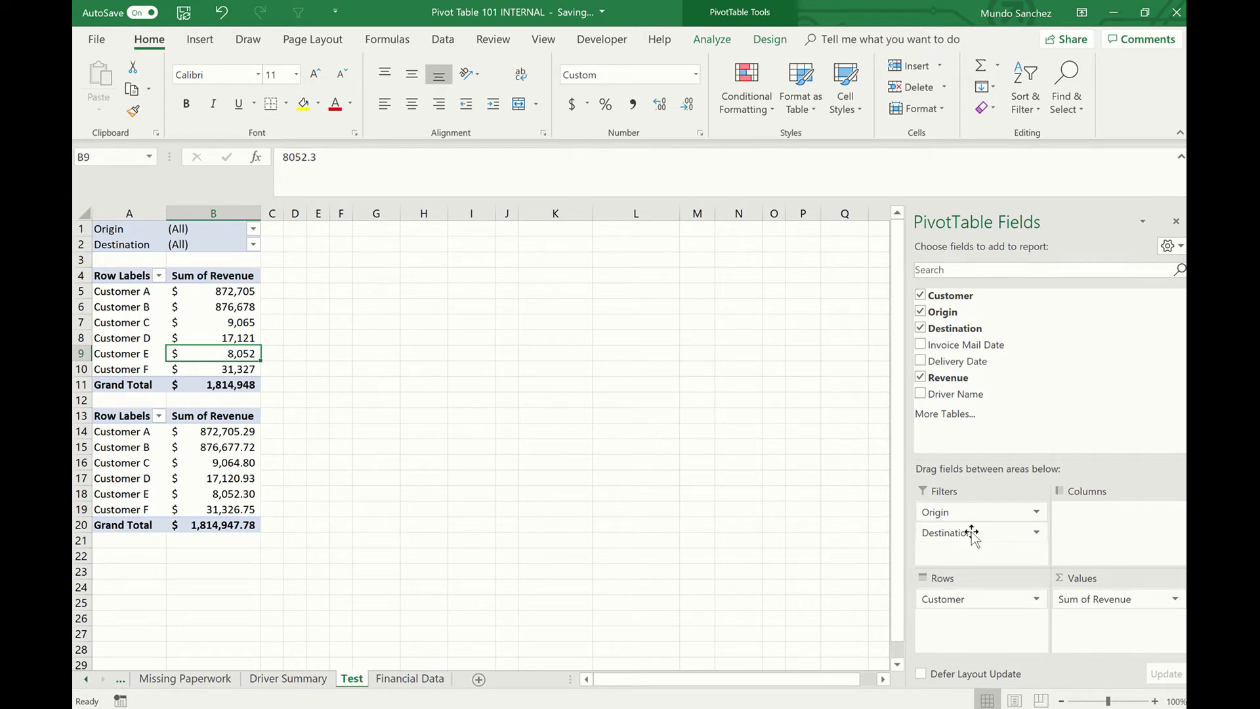
pyautogui.moveTo(972, 532); pyautogui.dragTo(988, 548)
pyautogui.moveTo(976, 568); pyautogui.dragTo(984, 622)
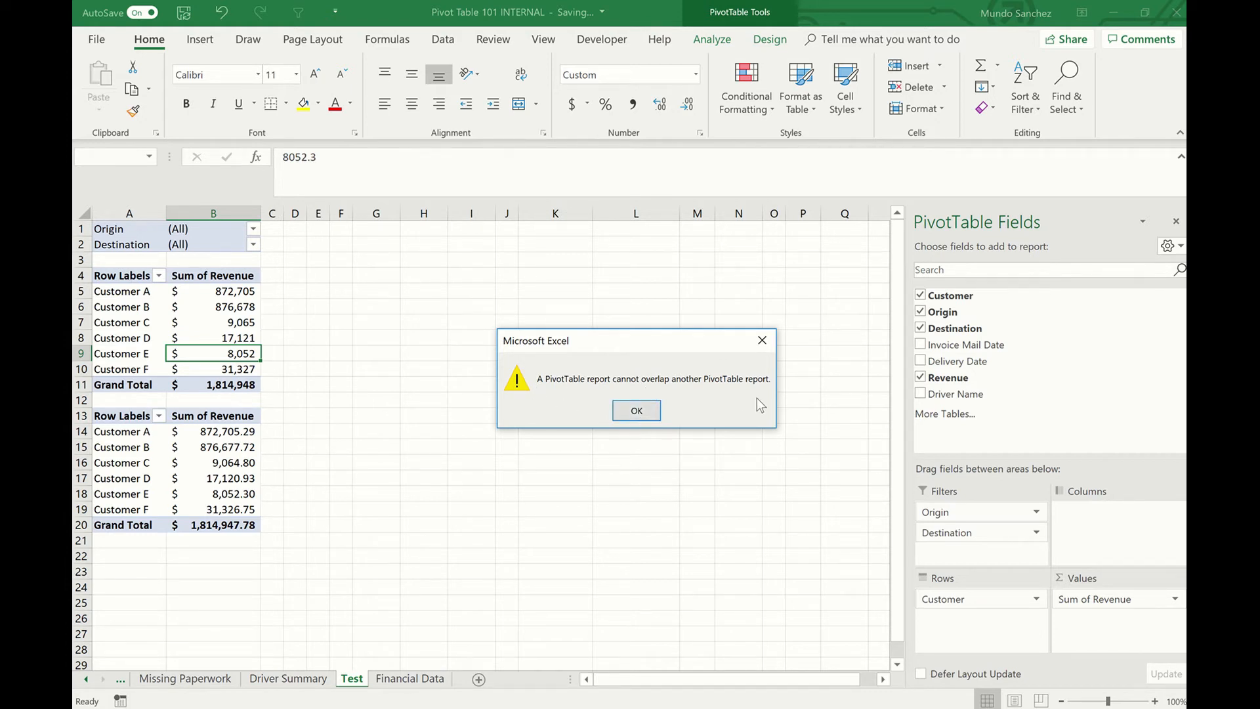
pyautogui.click(635, 411)
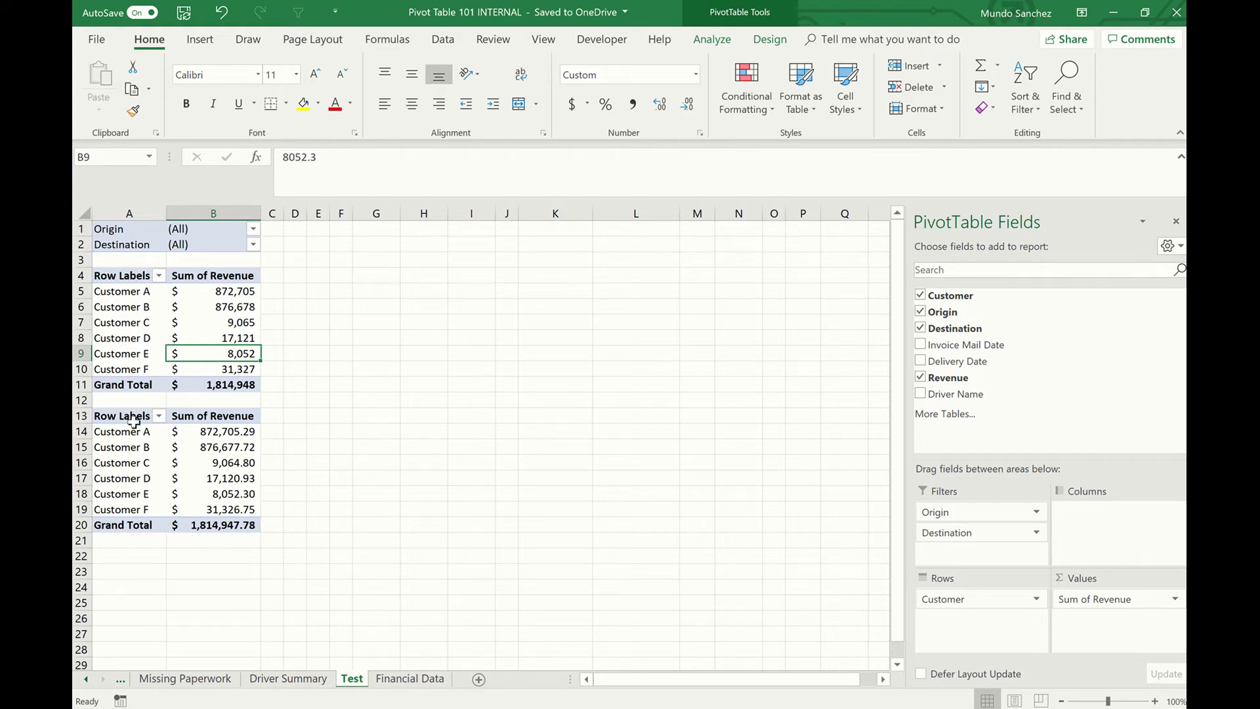
# - Undo the second pivot table's move to A13 and delete that pivot table from K2:L9
pyautogui.hotkey('ctrl', 'z')
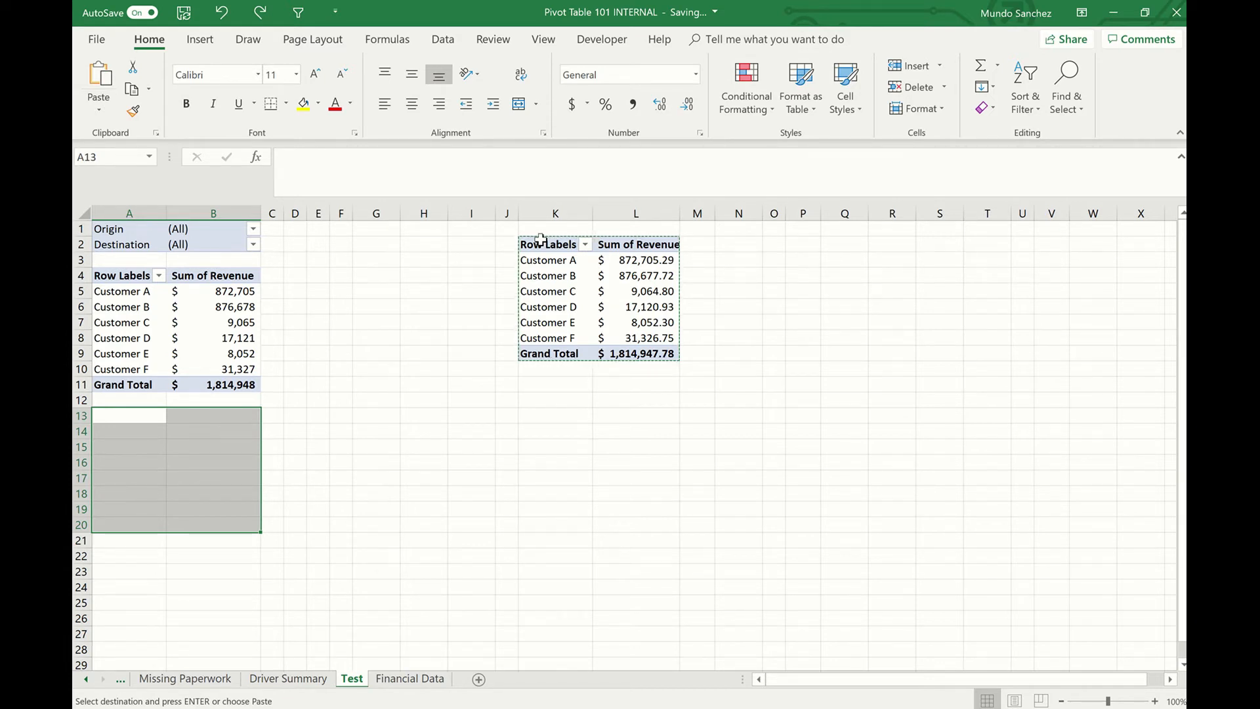
pyautogui.moveTo(540, 239); pyautogui.dragTo(609, 353)
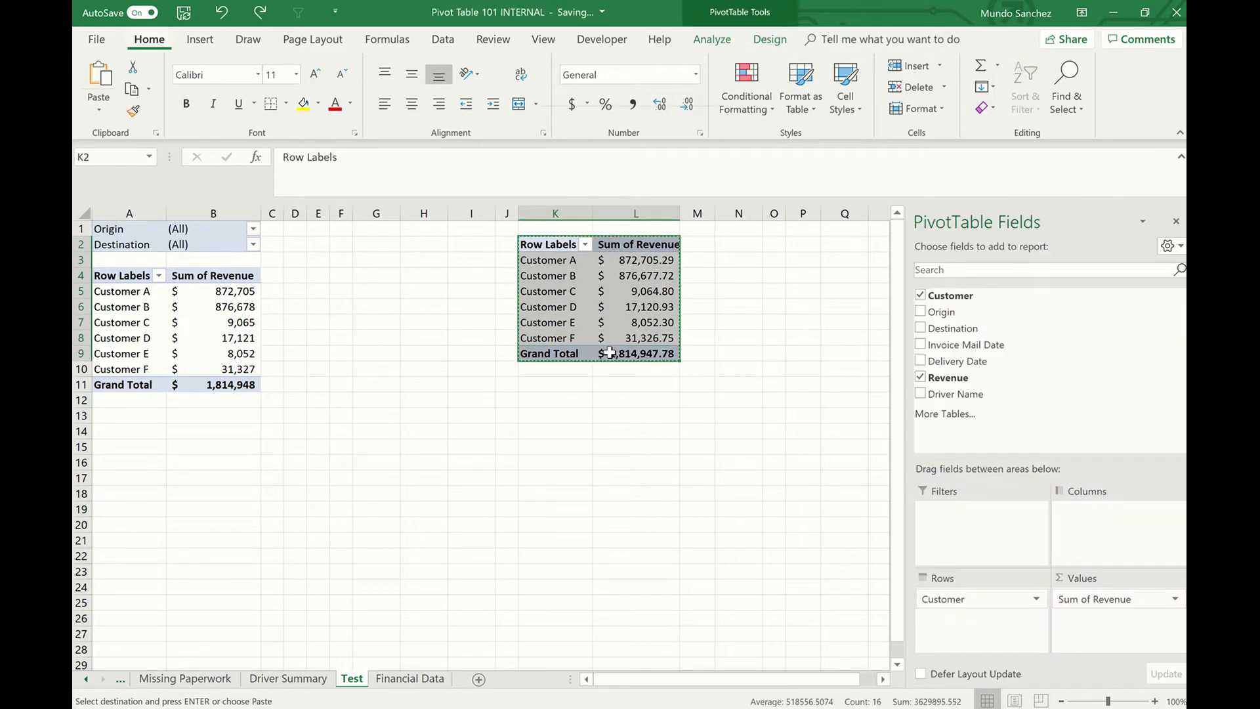
pyautogui.press('Delete')
pyautogui.click(441, 369)
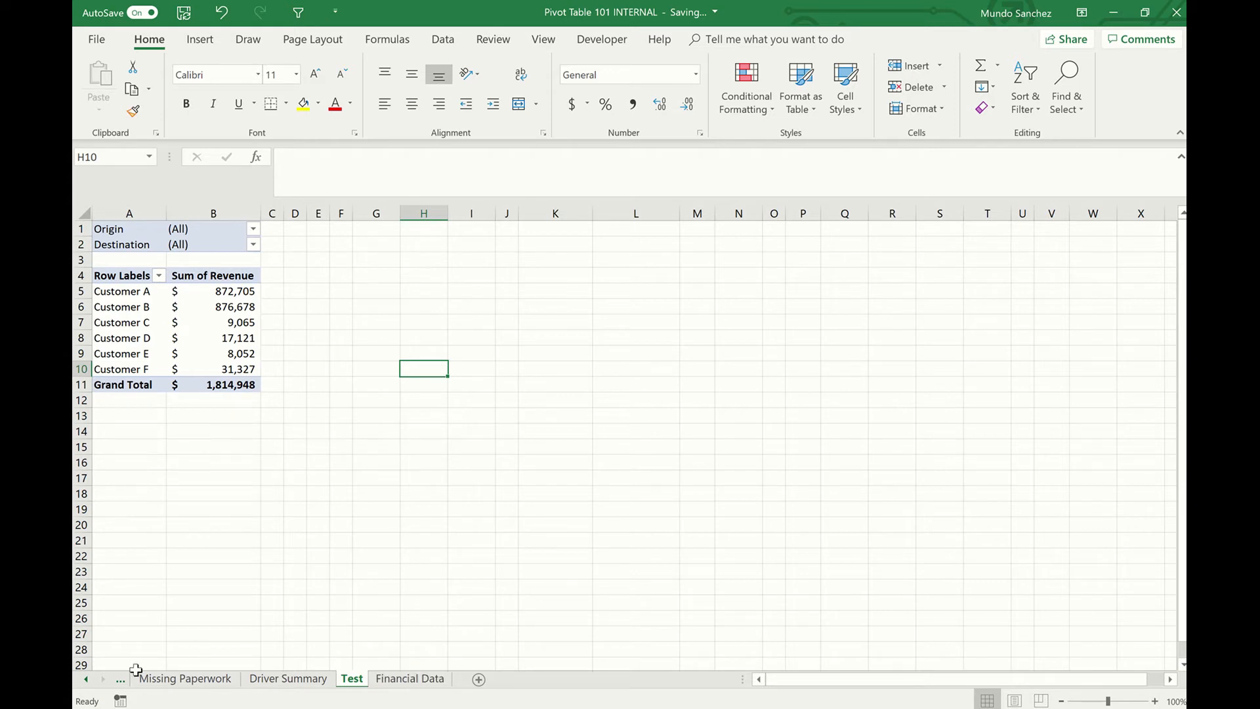
# - Compare the Test pivot table with the one on the Customer Summary sheet
pyautogui.click(85, 679)
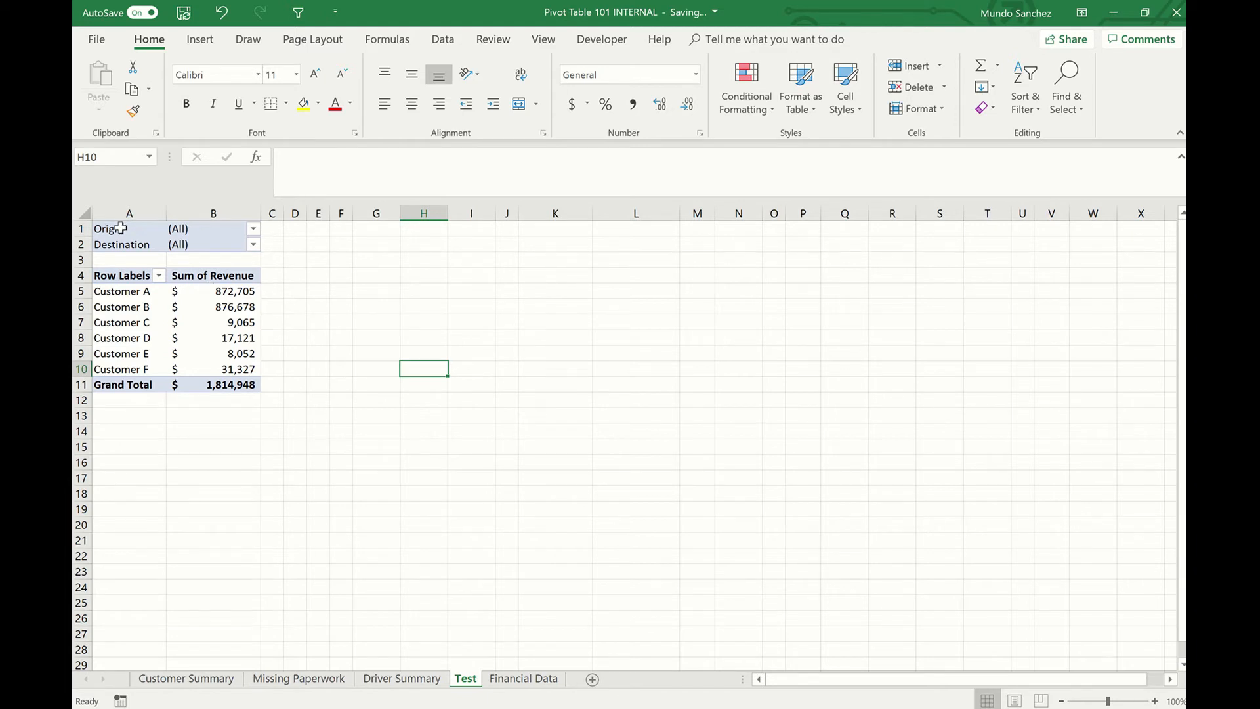
pyautogui.moveTo(120, 228); pyautogui.dragTo(248, 365)
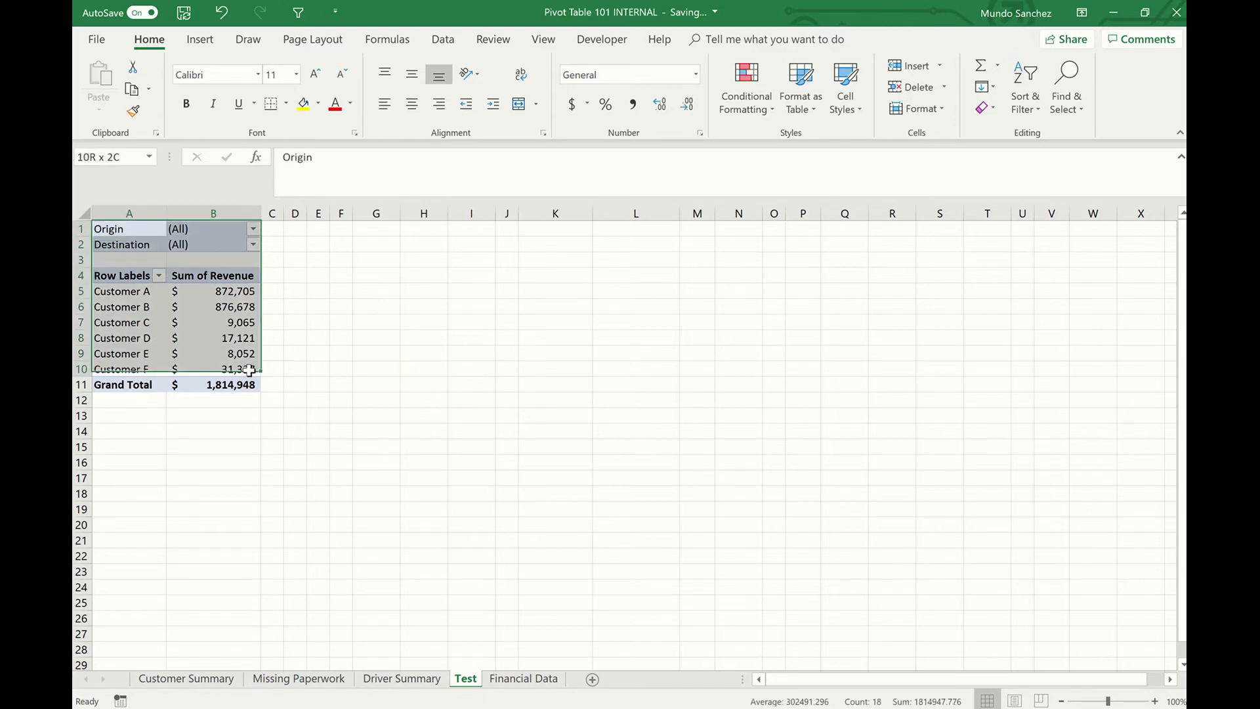
pyautogui.click(213, 679)
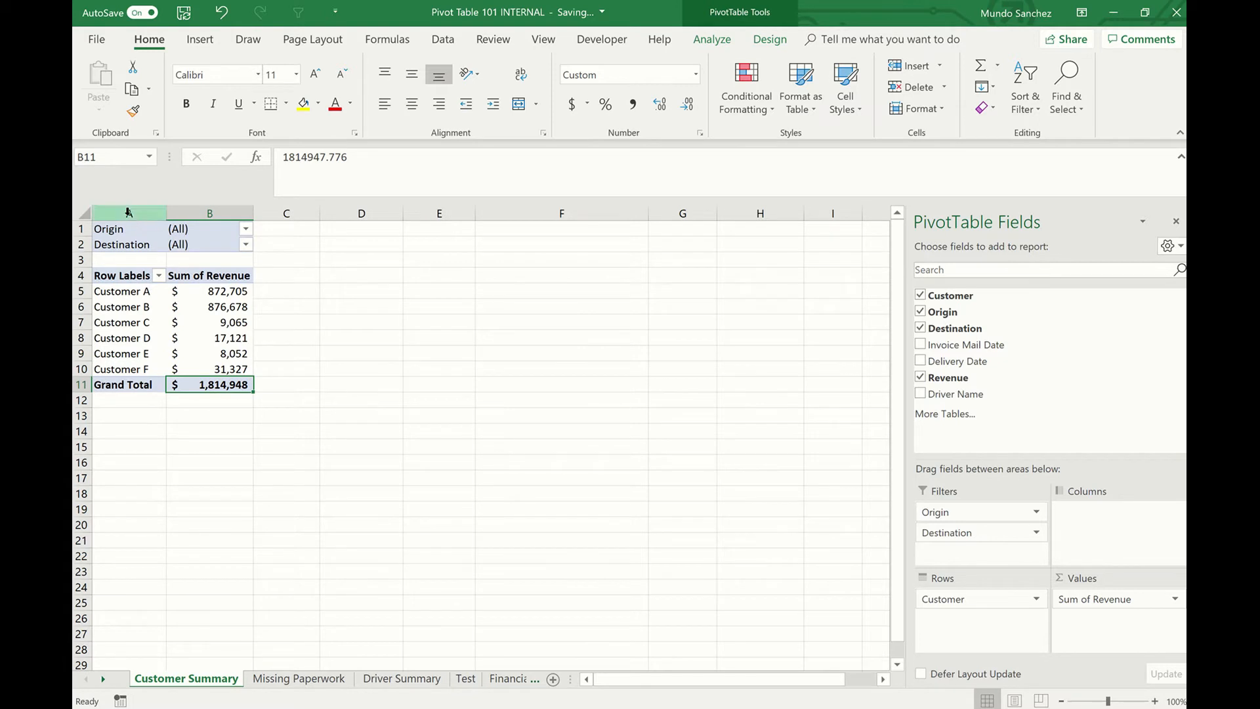
# - Copy the full pivot table A1:B11 from Customer Summary to cell E1 on the Missing Paperwork sheet
pyautogui.moveTo(121, 228); pyautogui.dragTo(243, 389)
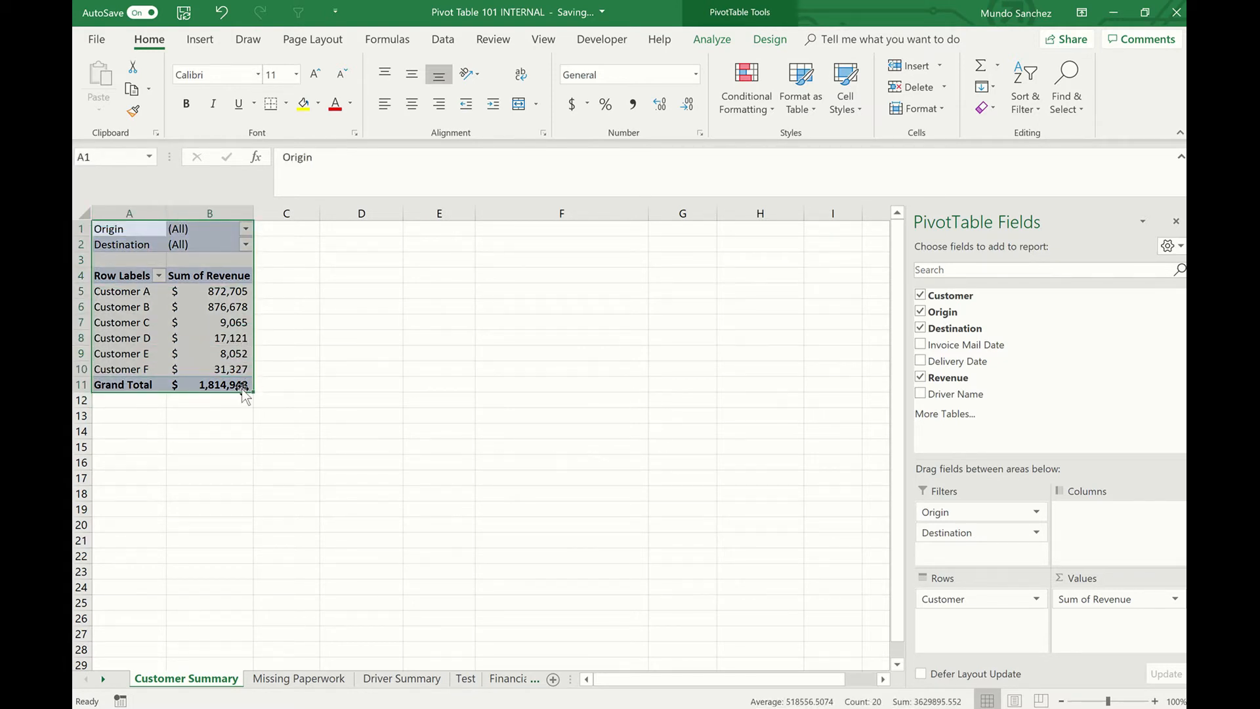
pyautogui.click(142, 277)
pyautogui.moveTo(152, 295); pyautogui.dragTo(225, 391)
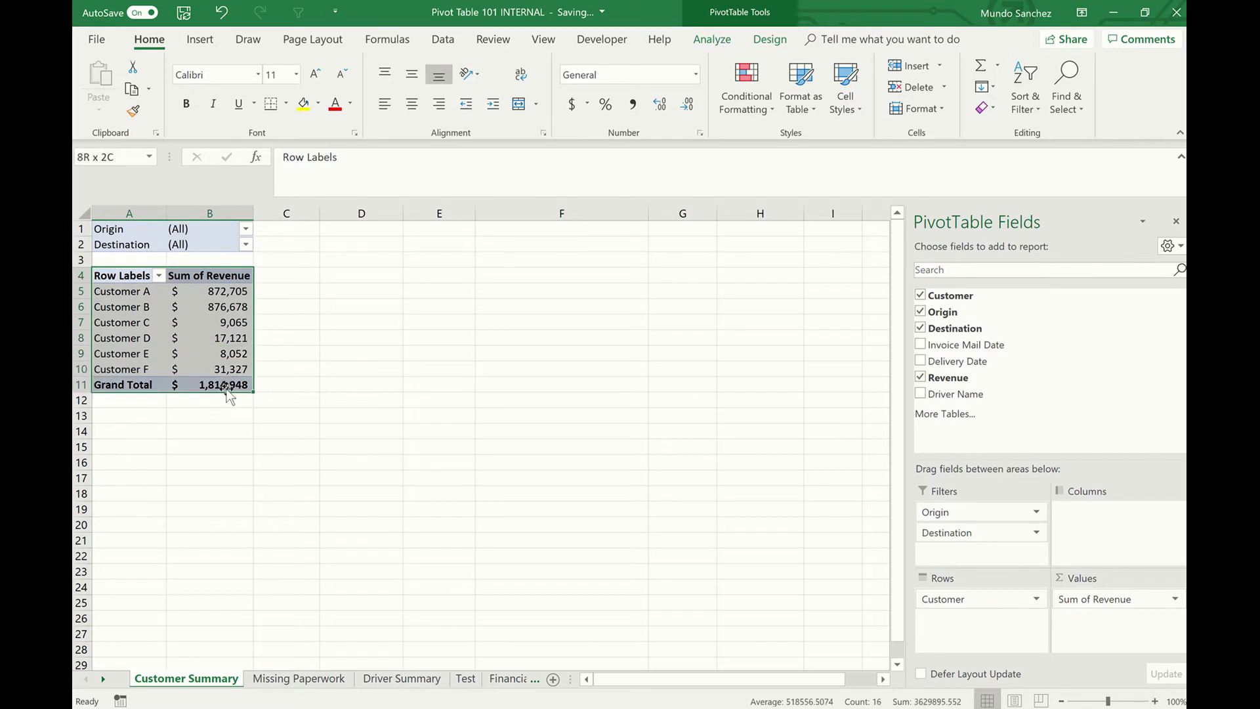
pyautogui.moveTo(137, 226); pyautogui.dragTo(225, 384)
pyautogui.hotkey('ctrl', 'c')
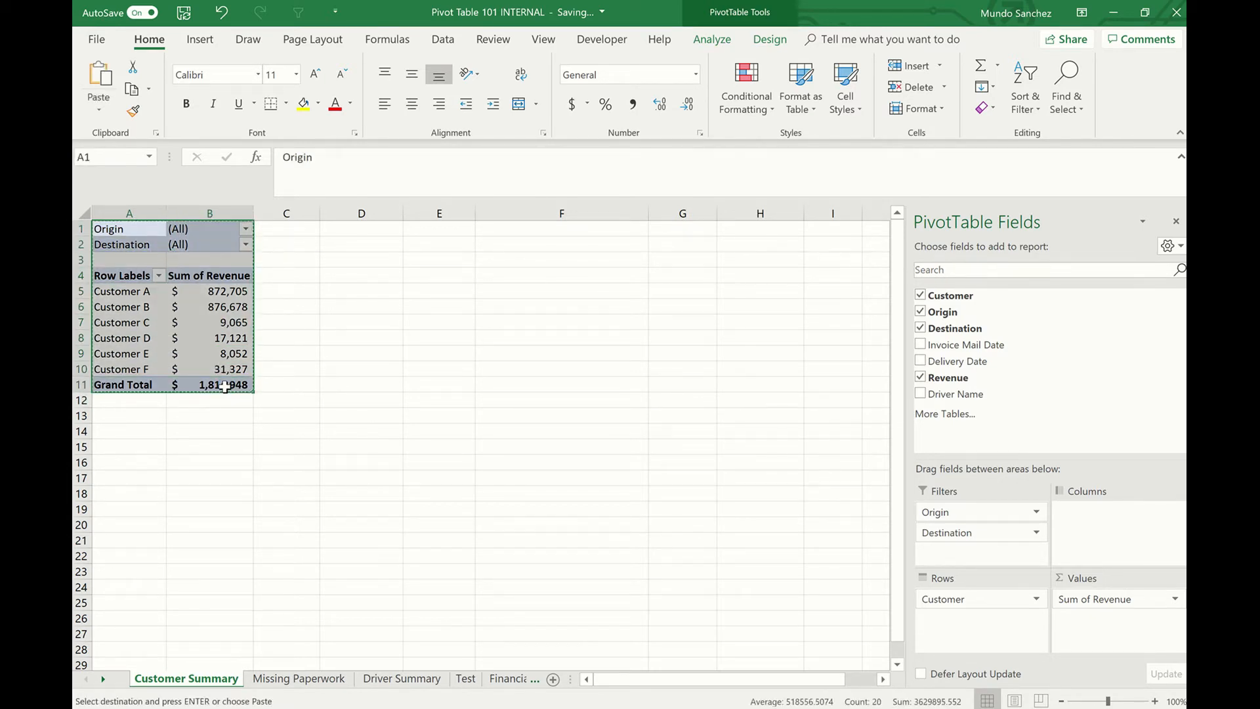
pyautogui.click(283, 679)
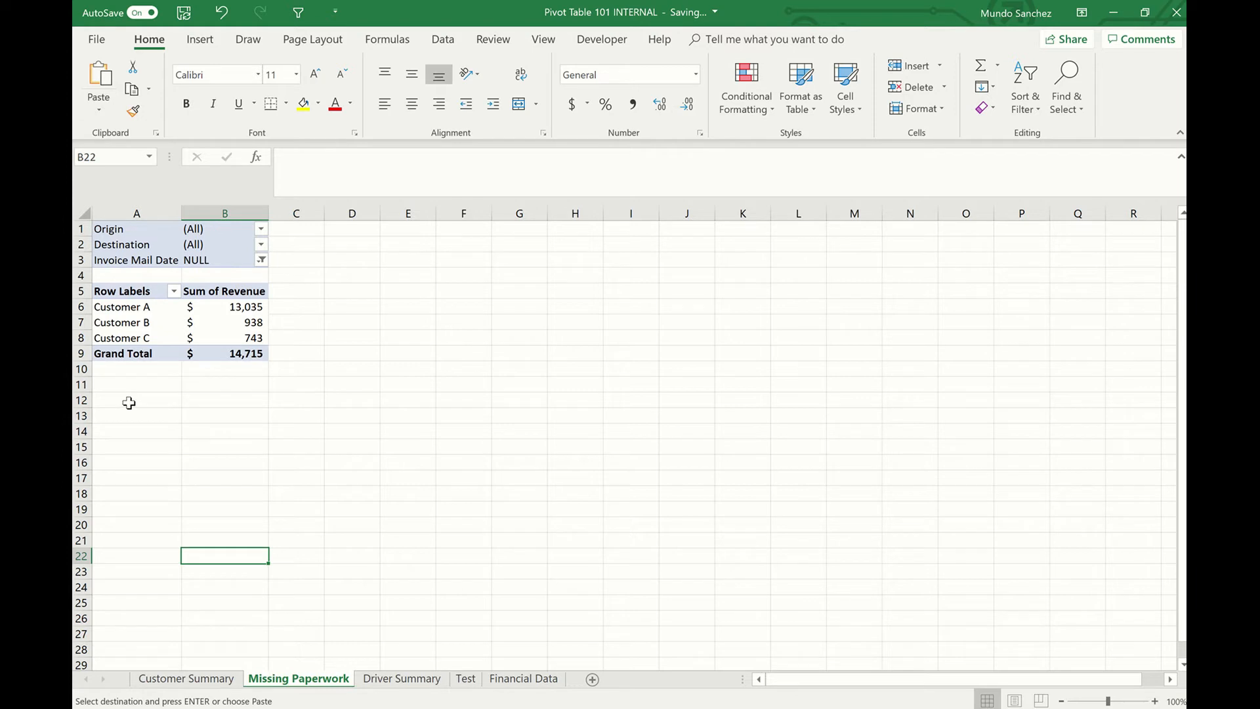
pyautogui.click(386, 230)
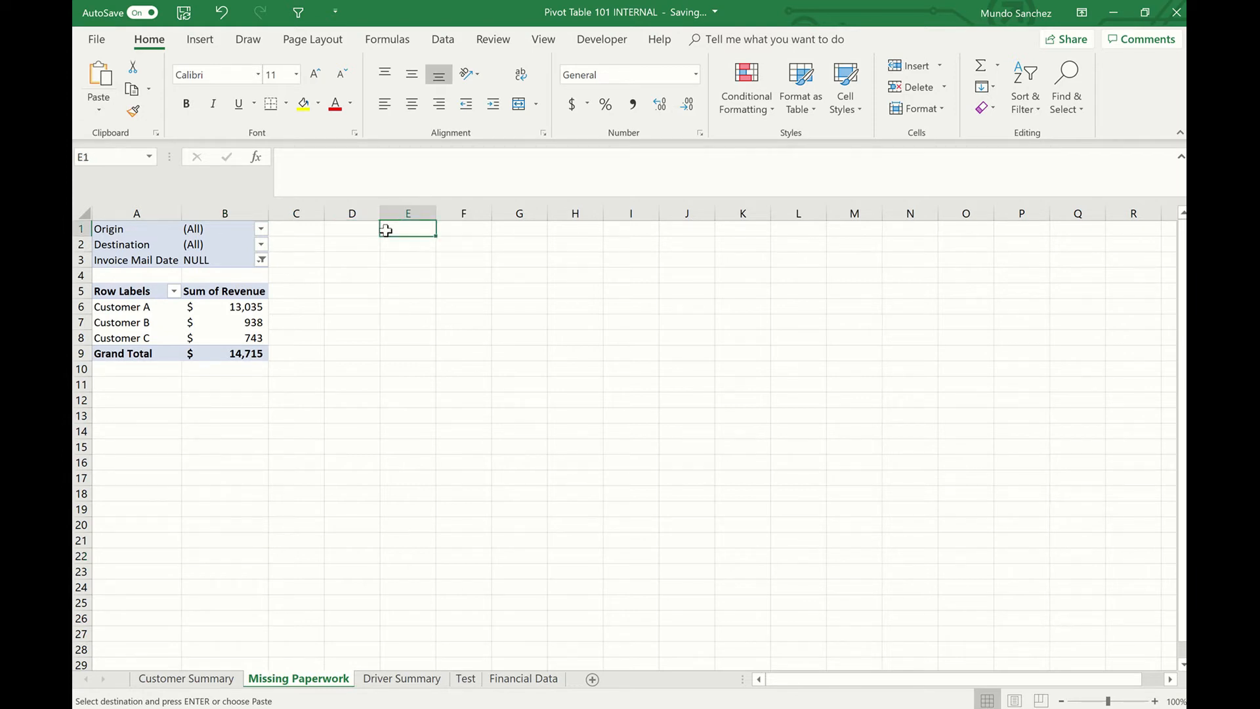
pyautogui.hotkey('ctrl', 'v')
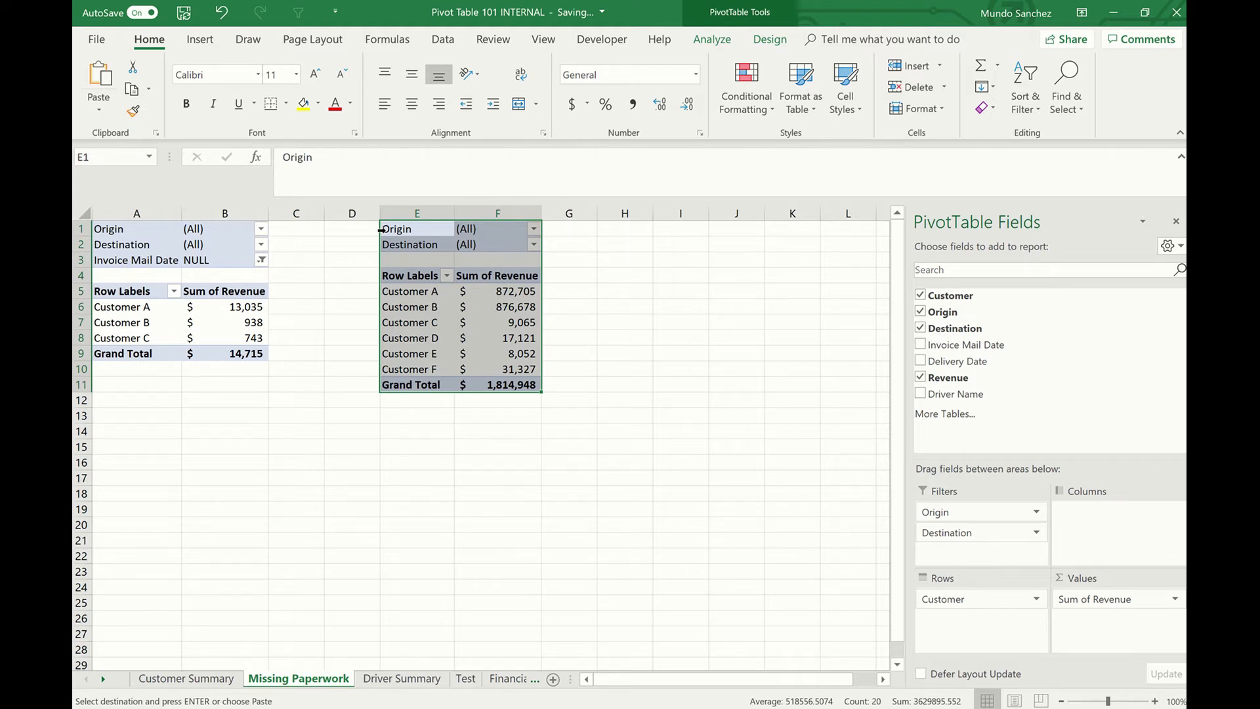
# - Narrow column F, autofit the copied pivot table's columns, and enter "a" in cell E1
pyautogui.press('alt')
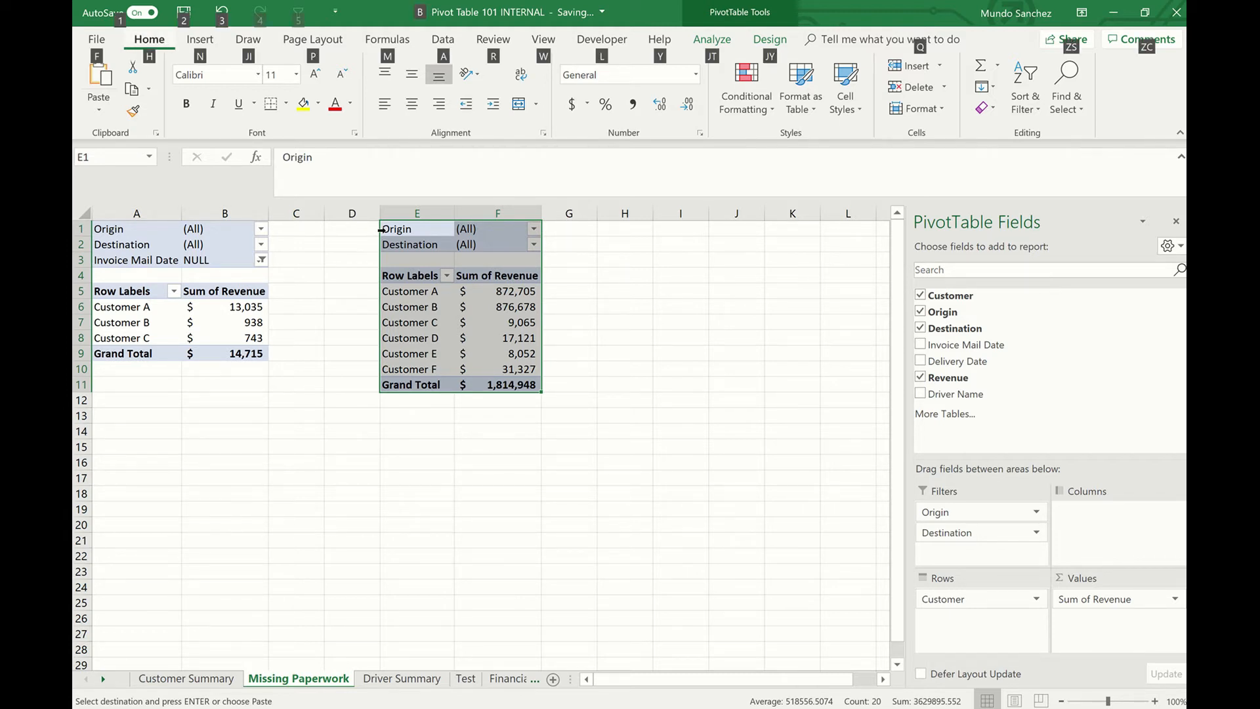
pyautogui.moveTo(541, 215); pyautogui.dragTo(495, 217)
pyautogui.moveTo(477, 322)
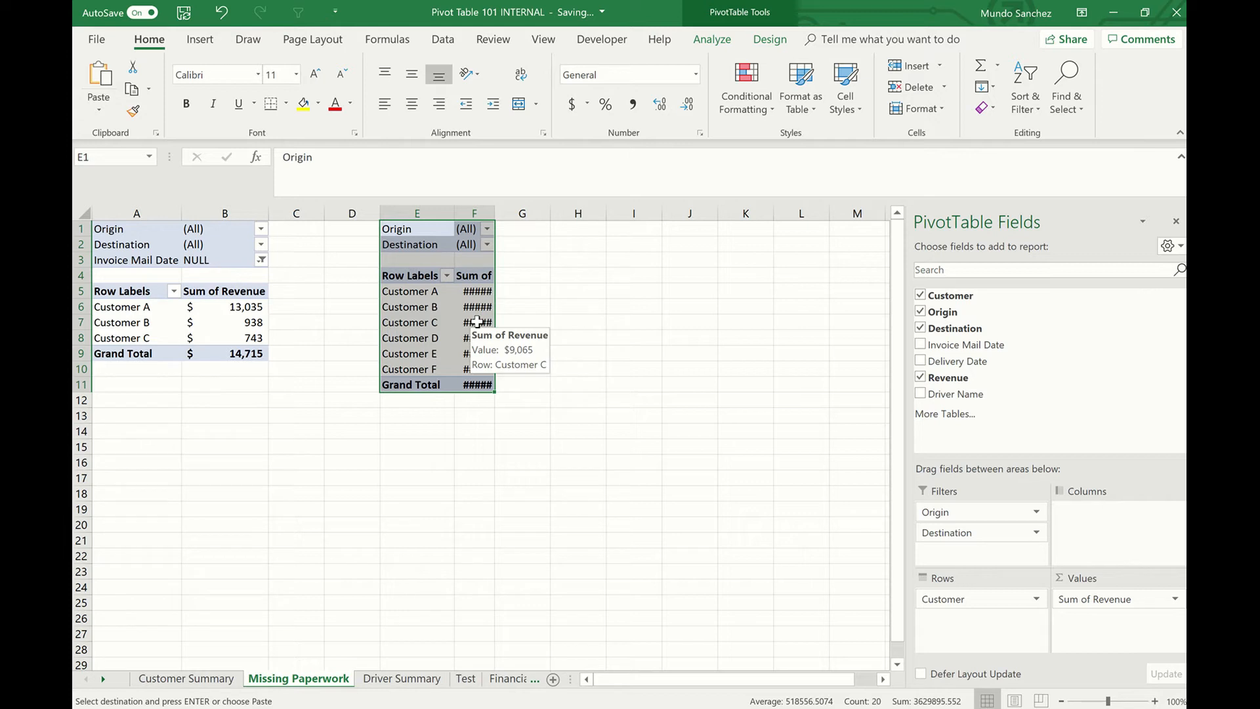
pyautogui.press('alt')
pyautogui.write('ocaa')
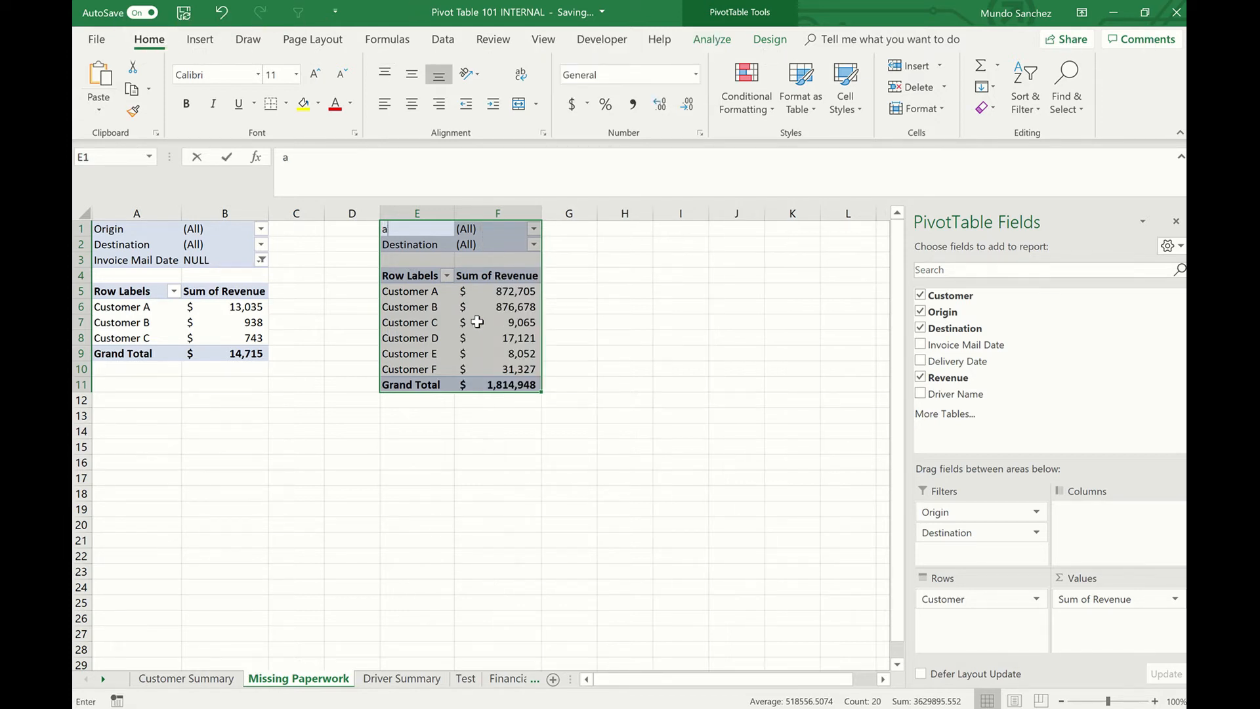
pyautogui.click(512, 430)
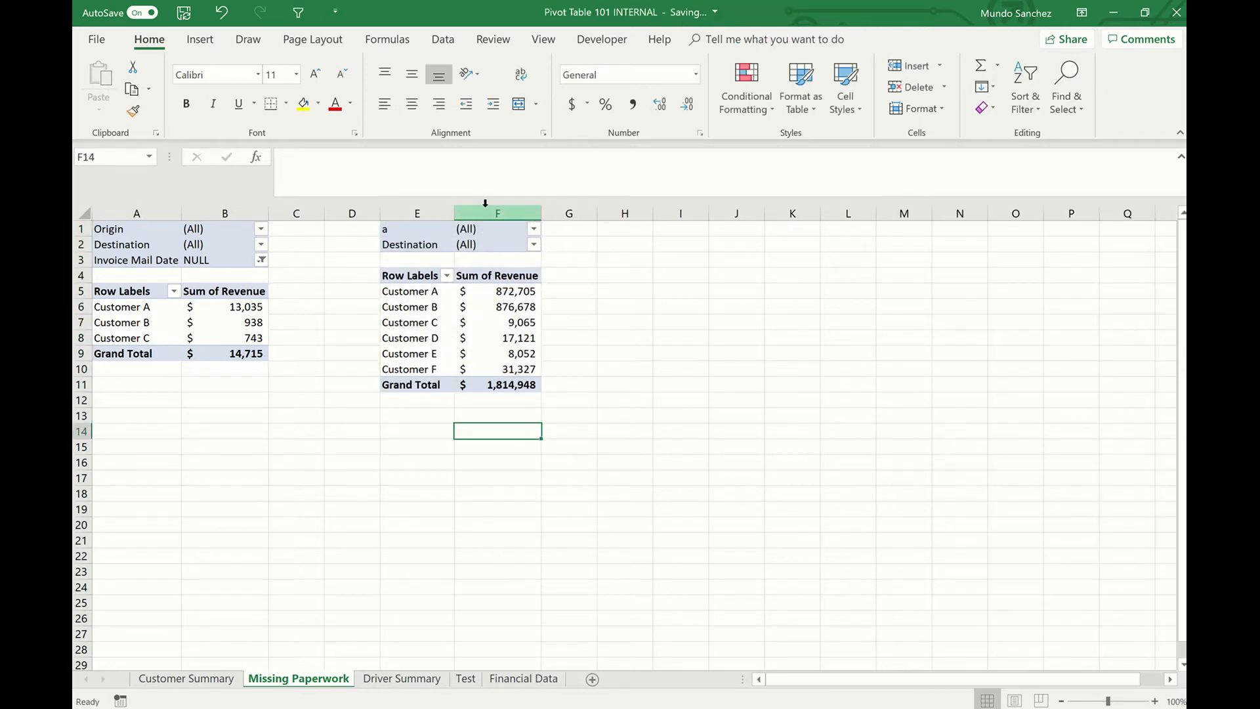
# - Narrow columns E and F, then autofit both columns to their contents
pyautogui.moveTo(454, 213); pyautogui.dragTo(429, 213)
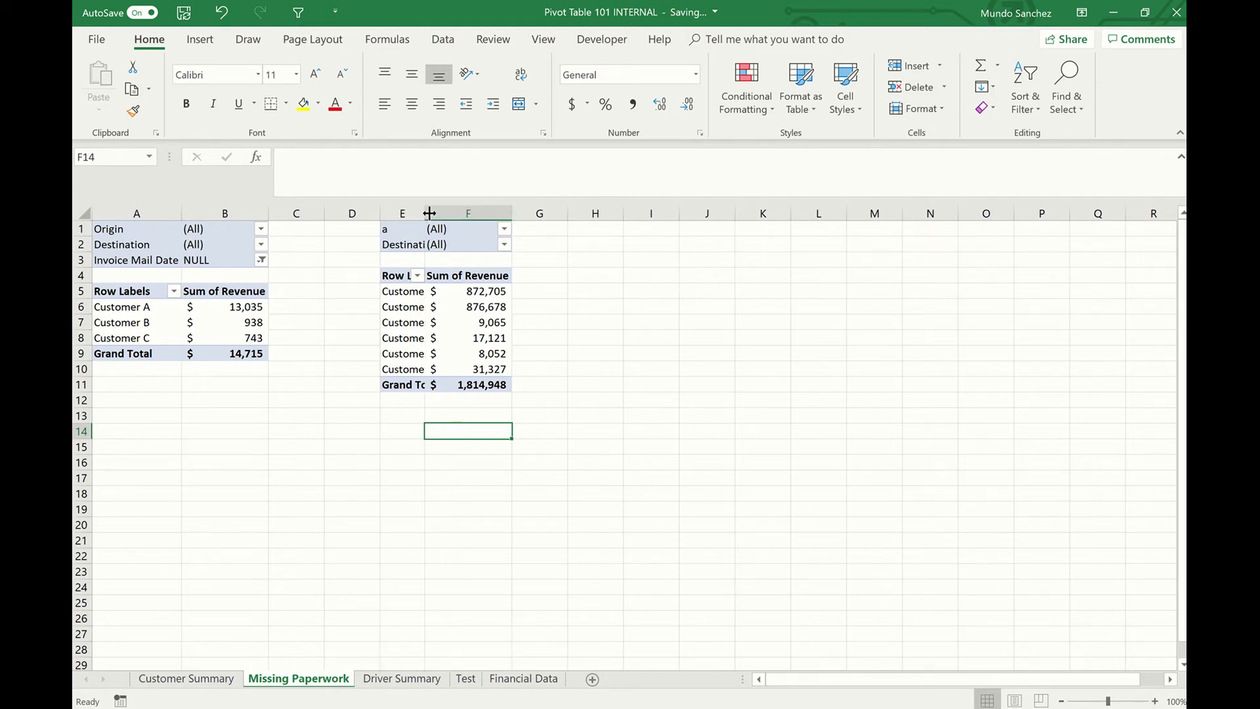
pyautogui.moveTo(514, 212); pyautogui.dragTo(475, 203)
pyautogui.doubleClick(475, 204)
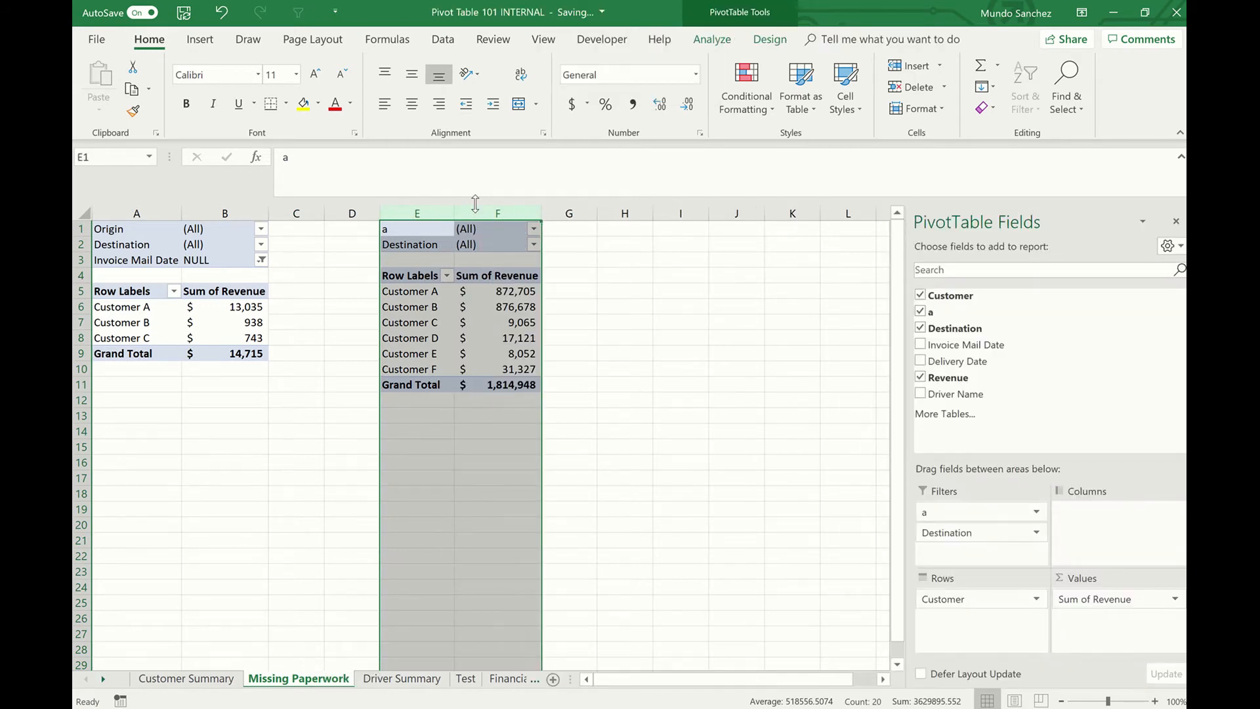
pyautogui.click(576, 320)
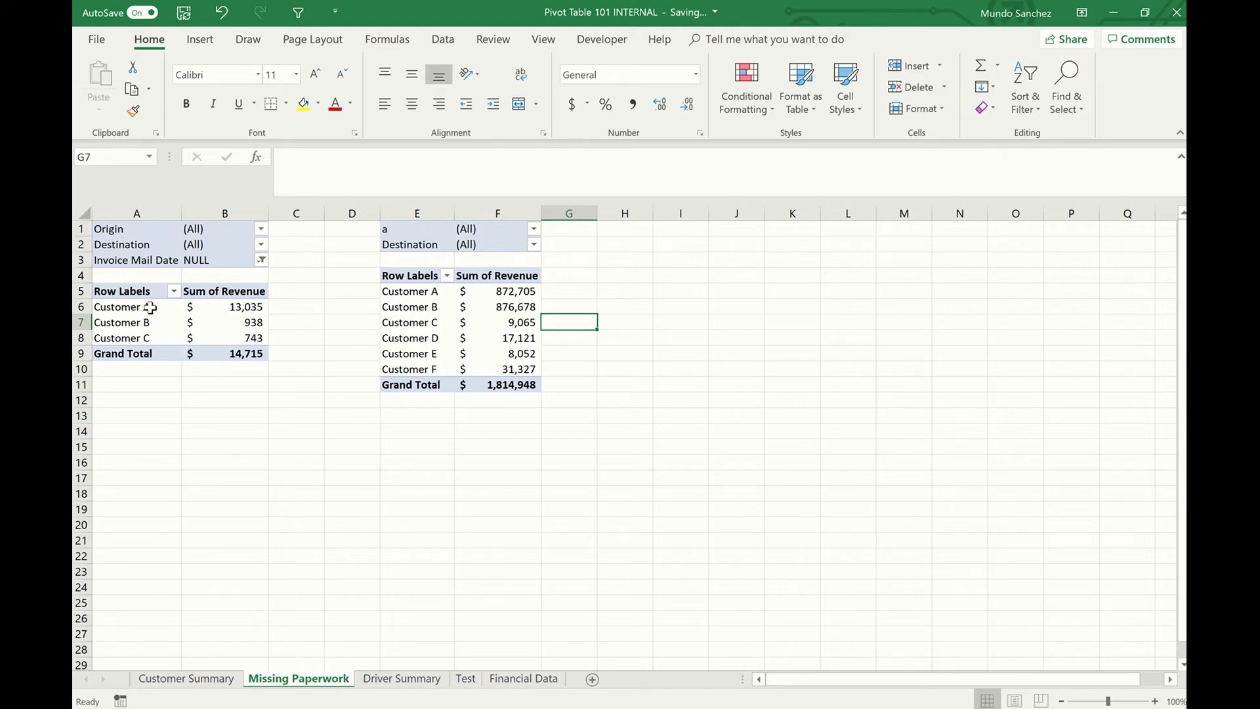
# - Undo the column width changes and the "a" entry that replaced the Origin label in E1
pyautogui.click(486, 322)
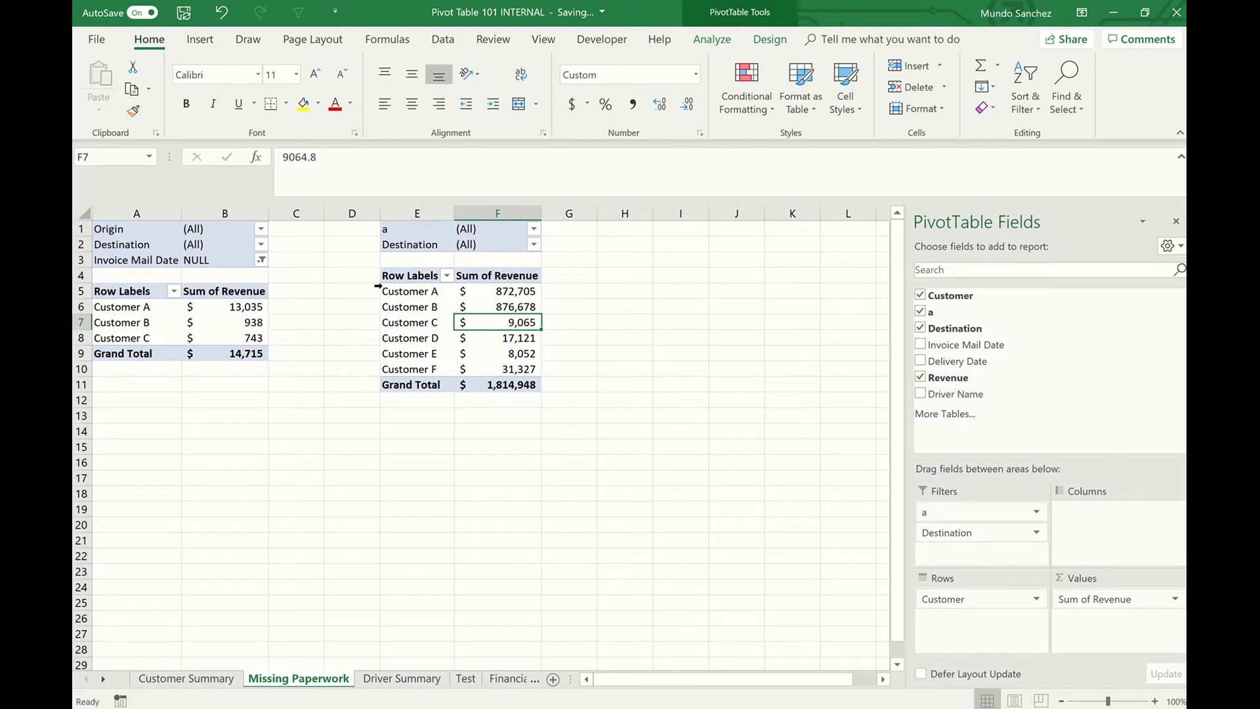
pyautogui.hotkey('ctrl', 'z')
pyautogui.hotkey('ctrl', 'z')
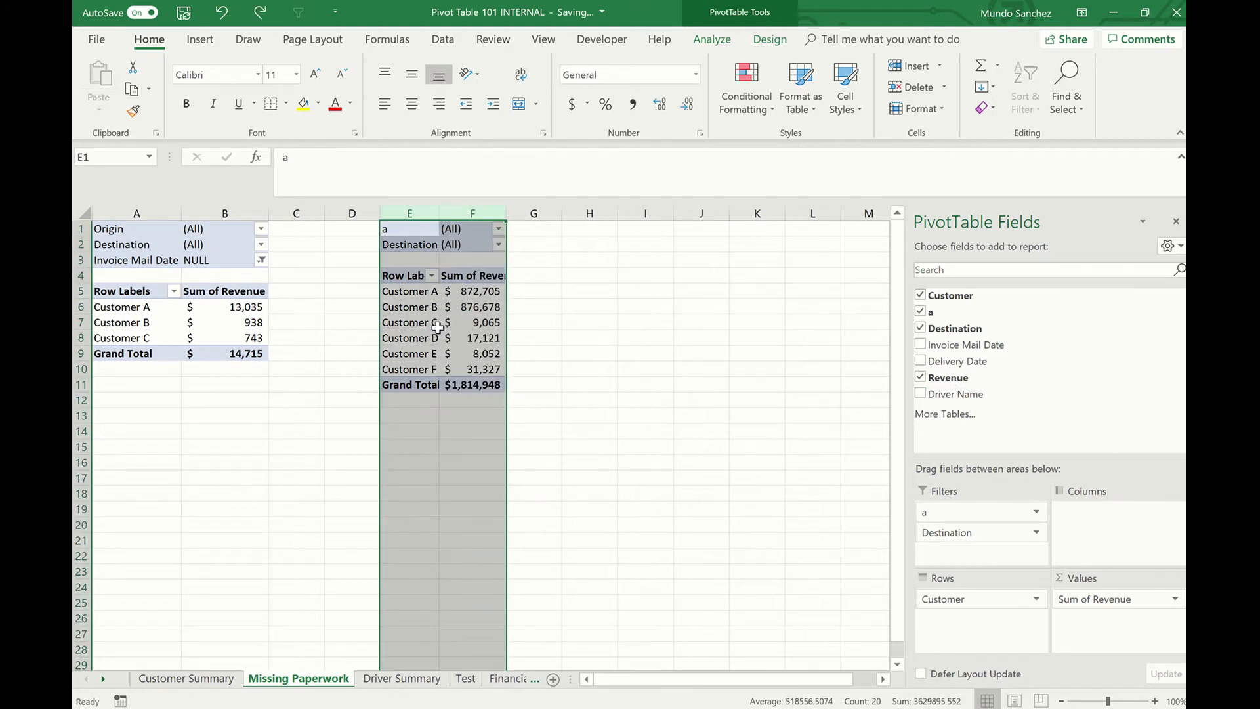
pyautogui.hotkey('ctrl', 'z')
pyautogui.hotkey('ctrl', 'z')
pyautogui.hotkey('ctrl', 'z')
pyautogui.hotkey('ctrl', 'z')
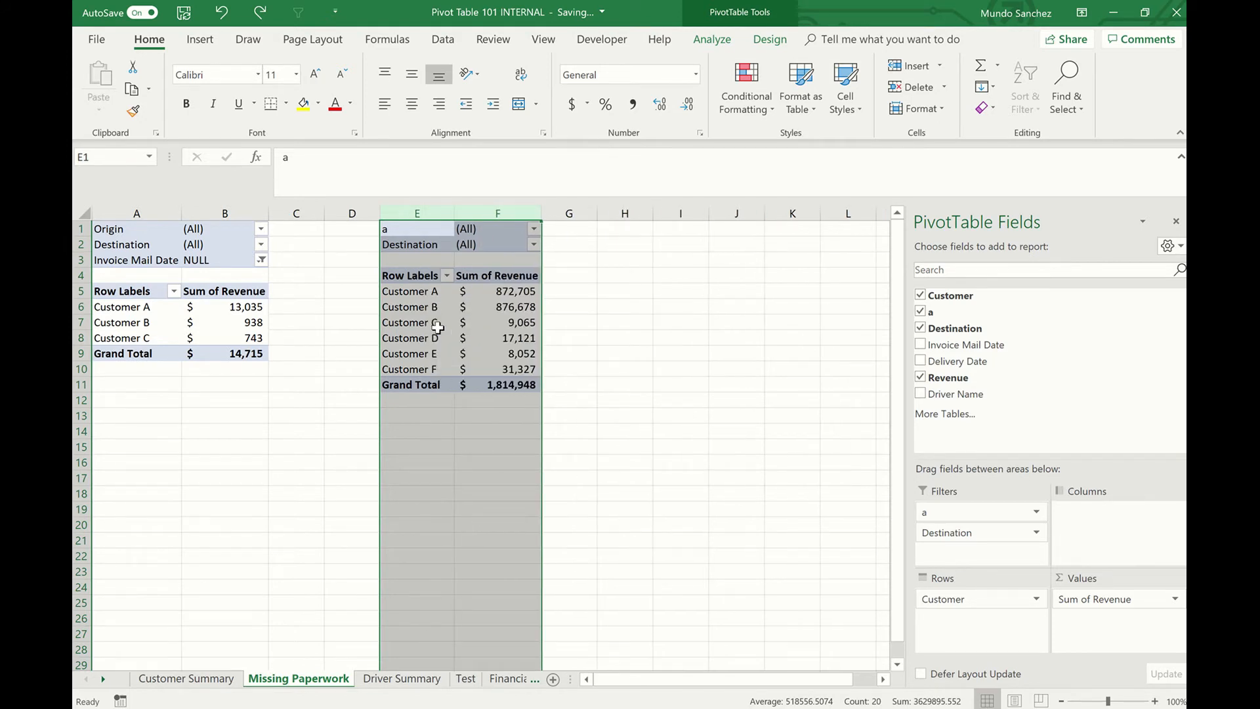
pyautogui.hotkey('ctrl', 'z')
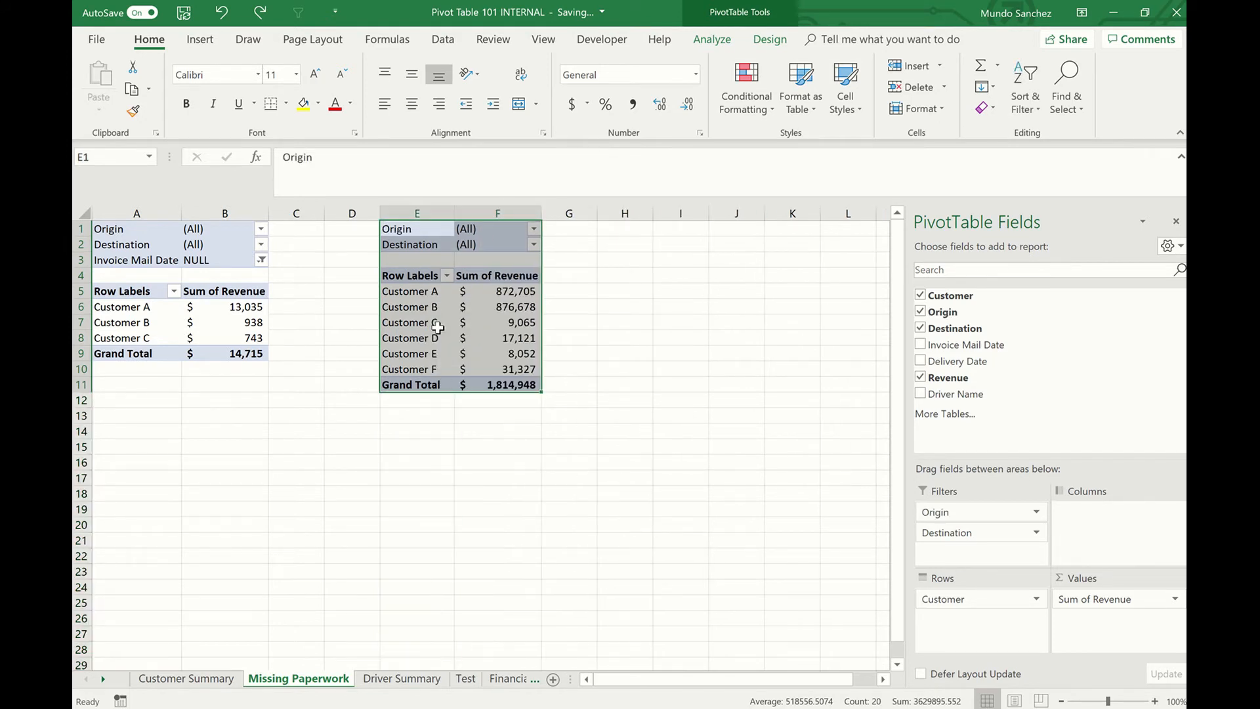
pyautogui.click(413, 231)
# - Add Invoice Mail Date to the copied pivot table's Filters area and filter it to NULL
pyautogui.click(537, 338)
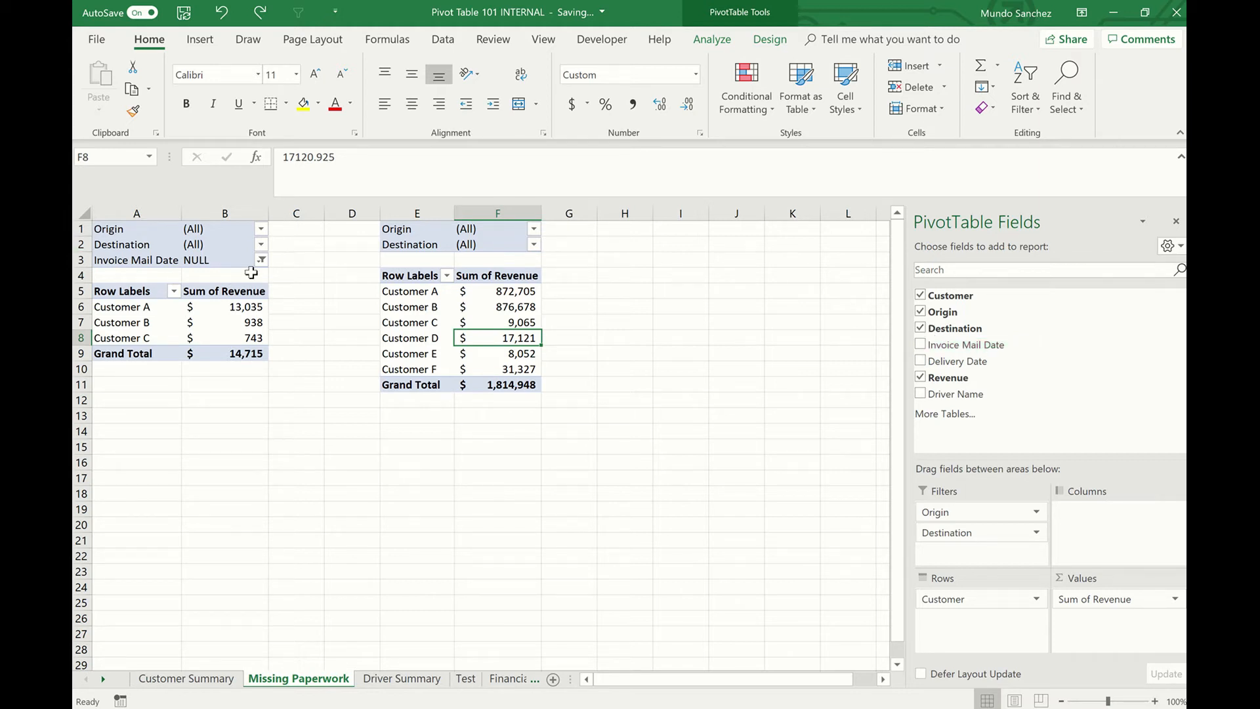
pyautogui.click(231, 259)
pyautogui.click(271, 415)
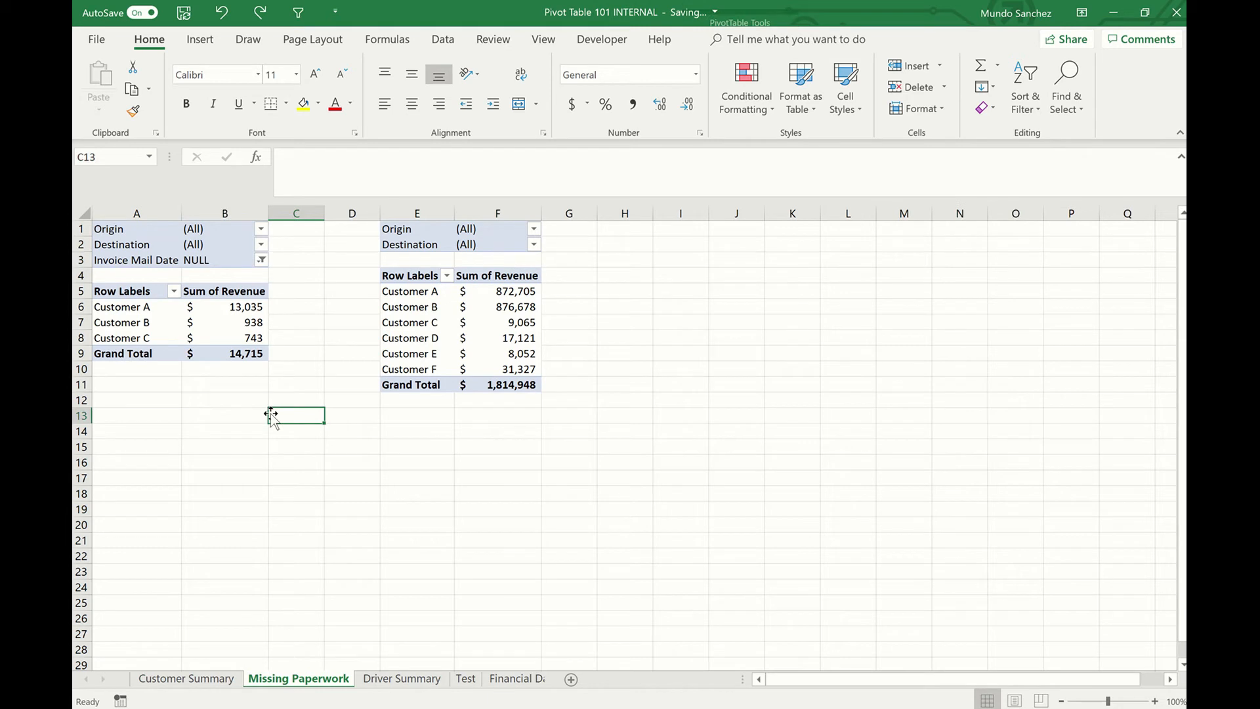
pyautogui.click(486, 244)
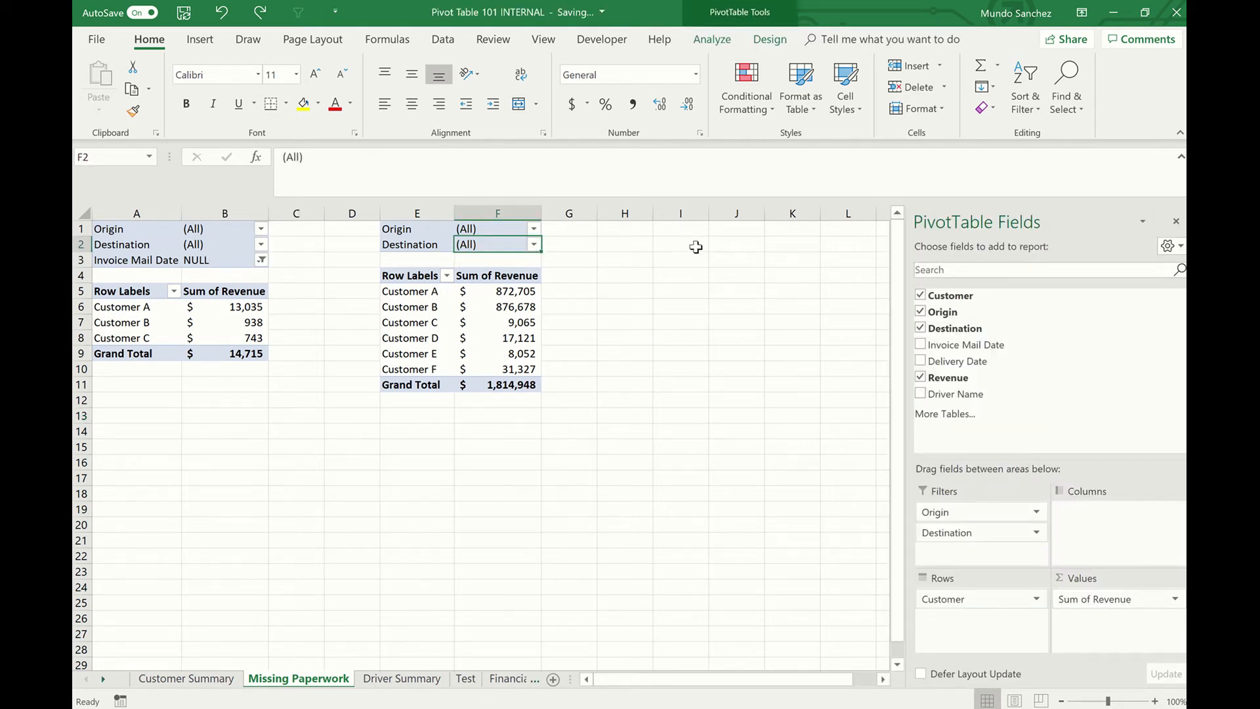
pyautogui.moveTo(1011, 346); pyautogui.dragTo(998, 558)
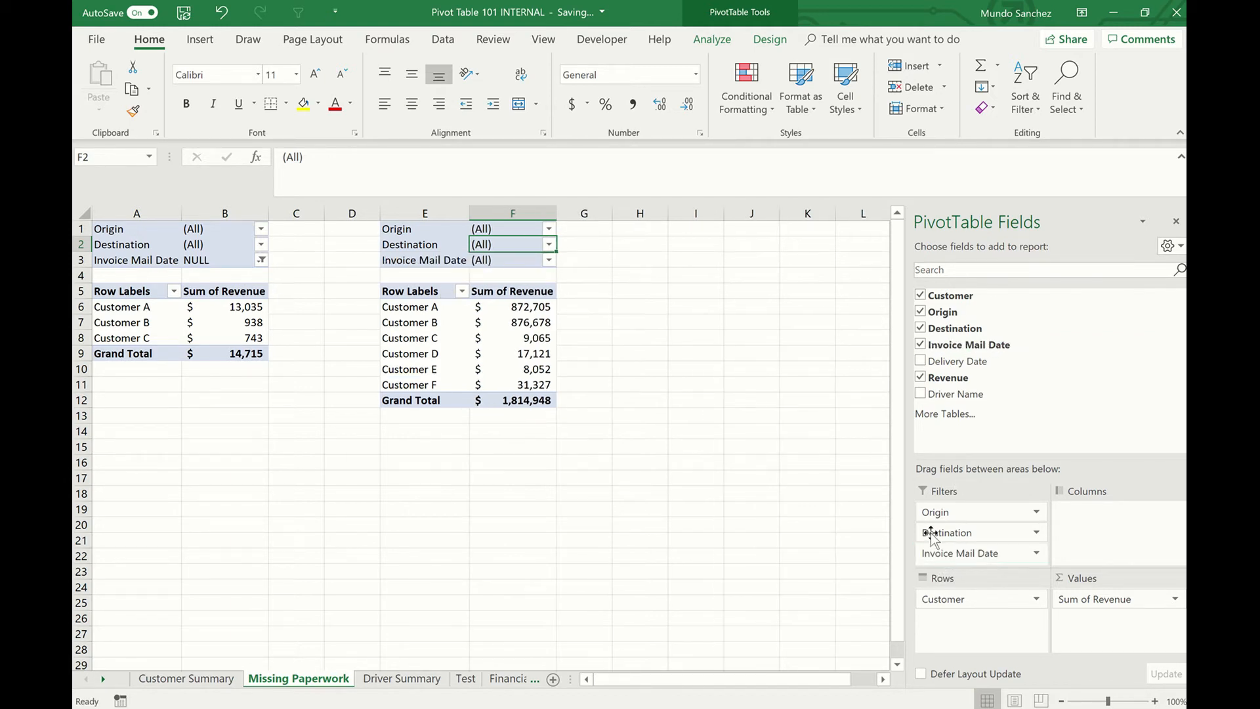
pyautogui.click(551, 260)
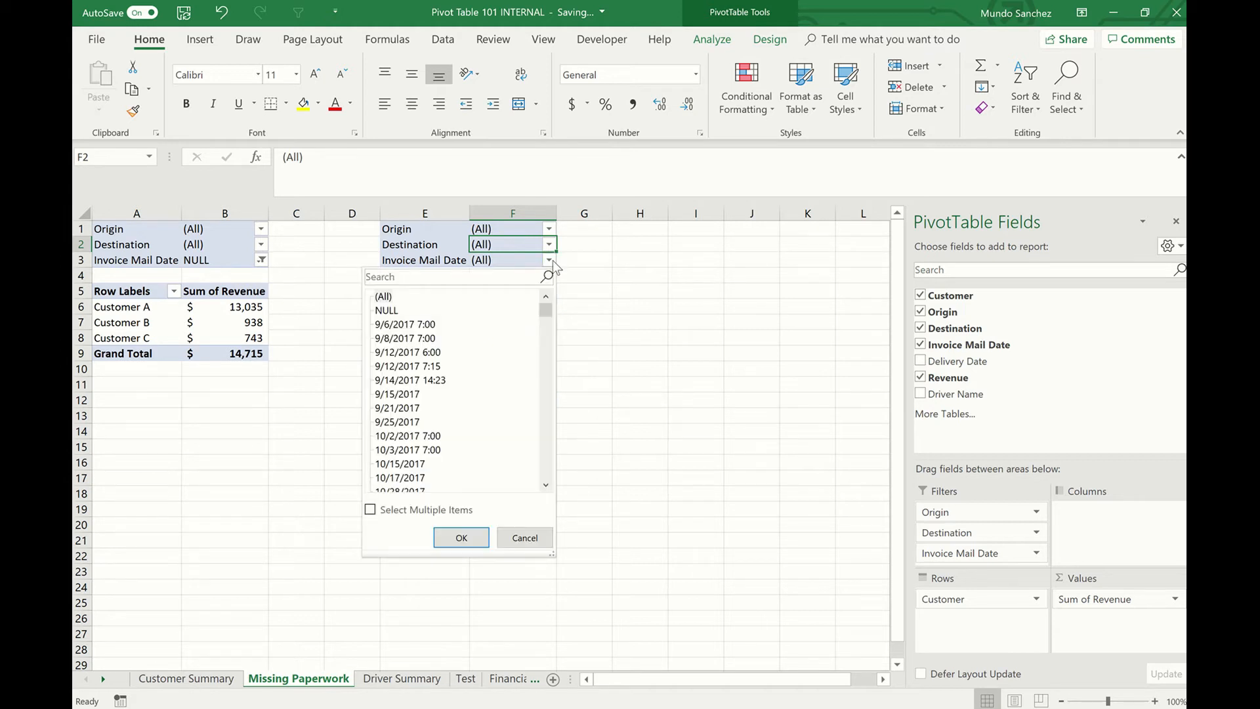
pyautogui.moveTo(548, 310); pyautogui.dragTo(553, 281)
pyautogui.click(386, 309)
pyautogui.click(462, 539)
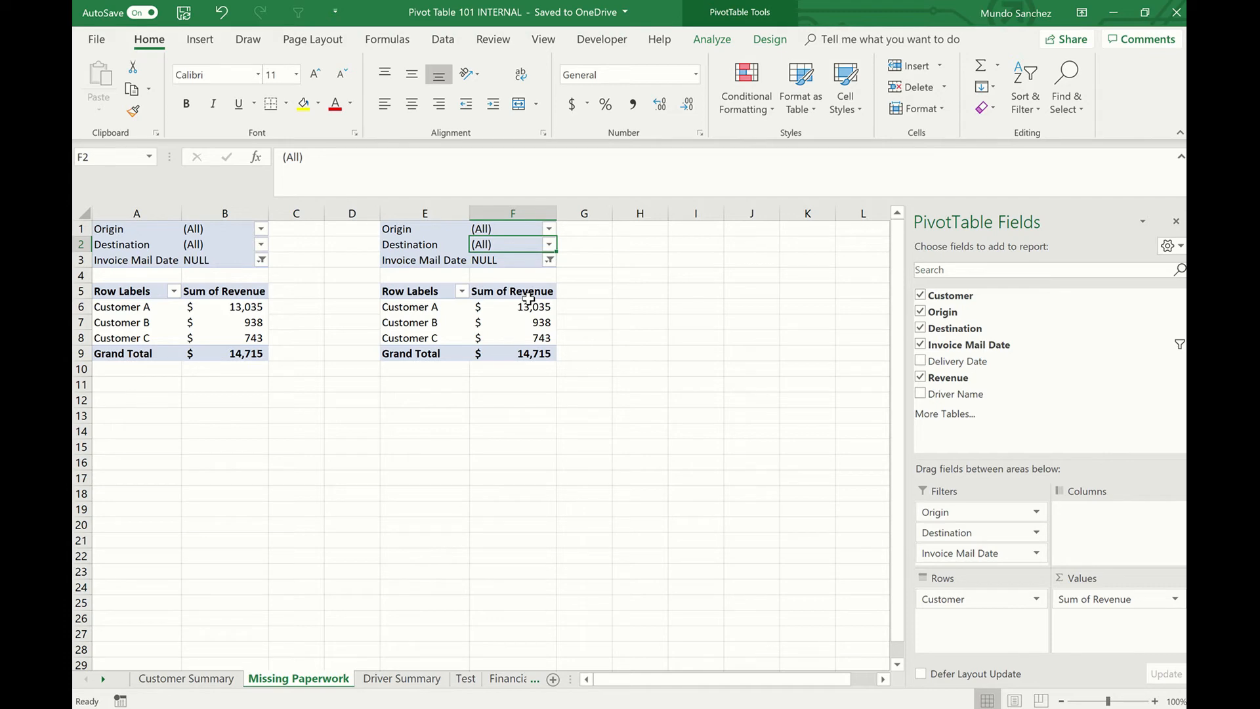
# - Copy the pivot table E1:F9 from Missing Paperwork to cell K1 on Driver Summary and autofit its columns
pyautogui.click(402, 678)
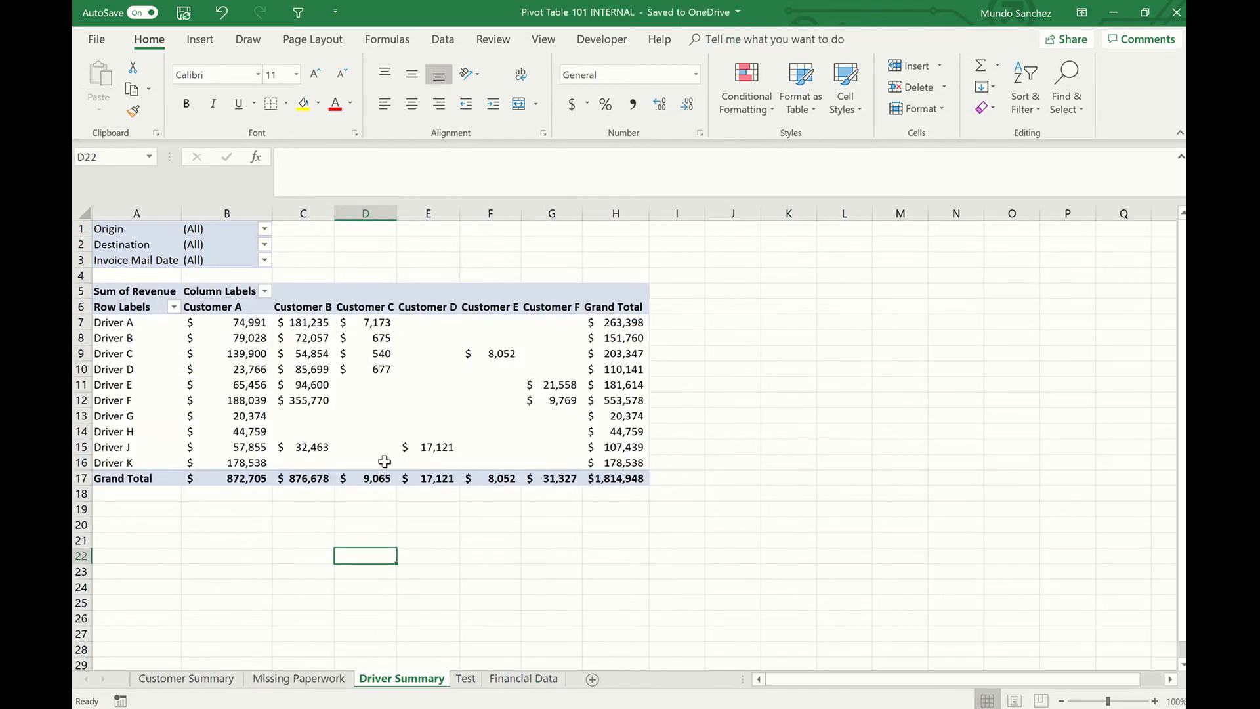
pyautogui.click(306, 680)
pyautogui.moveTo(439, 225); pyautogui.dragTo(534, 353)
pyautogui.hotkey('ctrl', 'c')
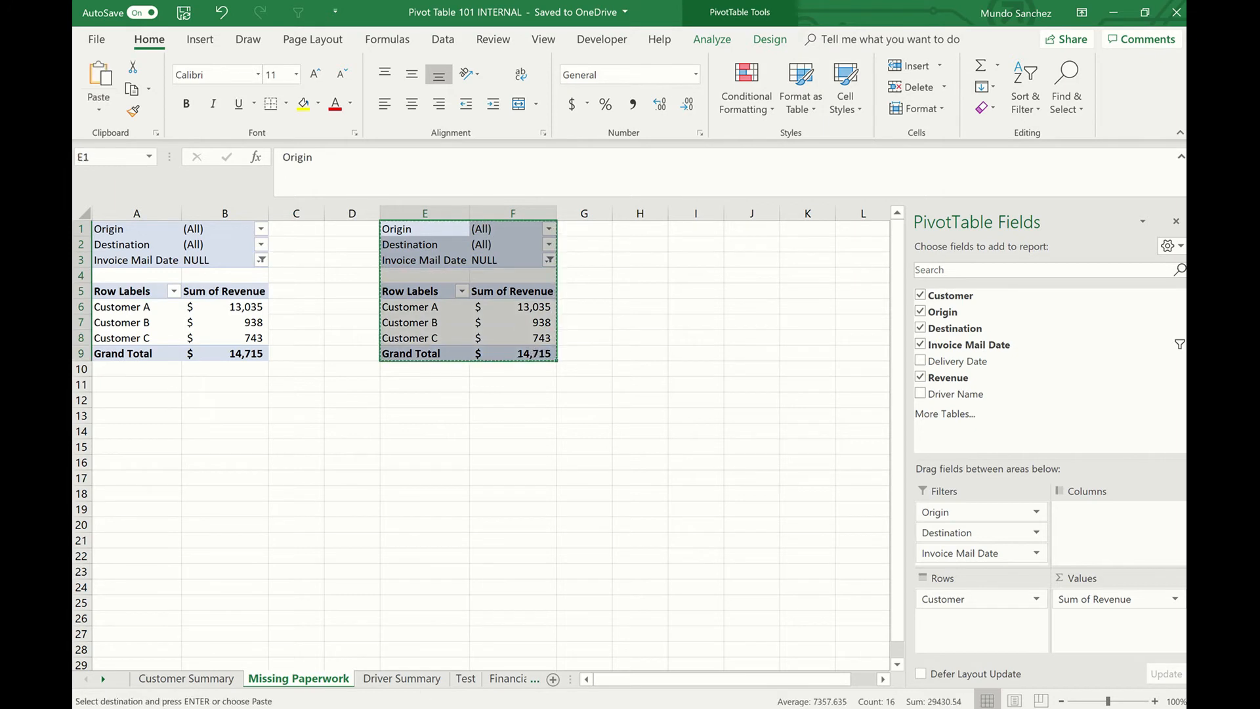
pyautogui.click(402, 678)
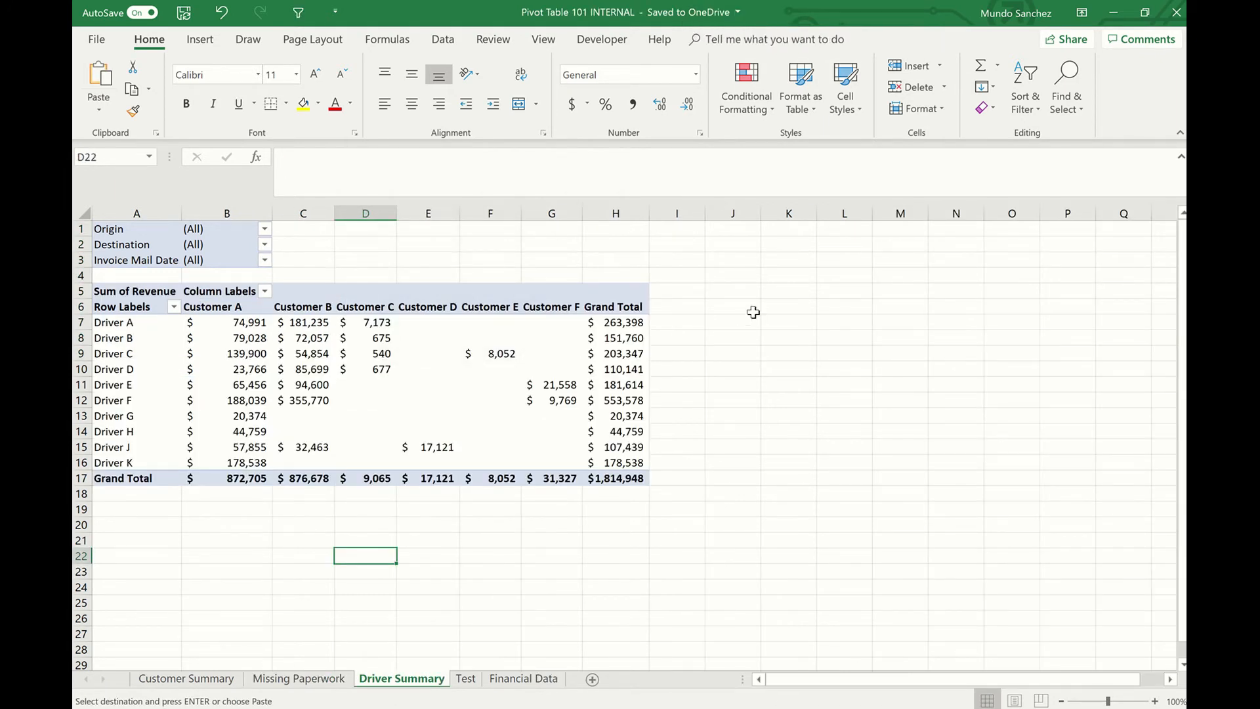
pyautogui.click(778, 281)
pyautogui.click(789, 231)
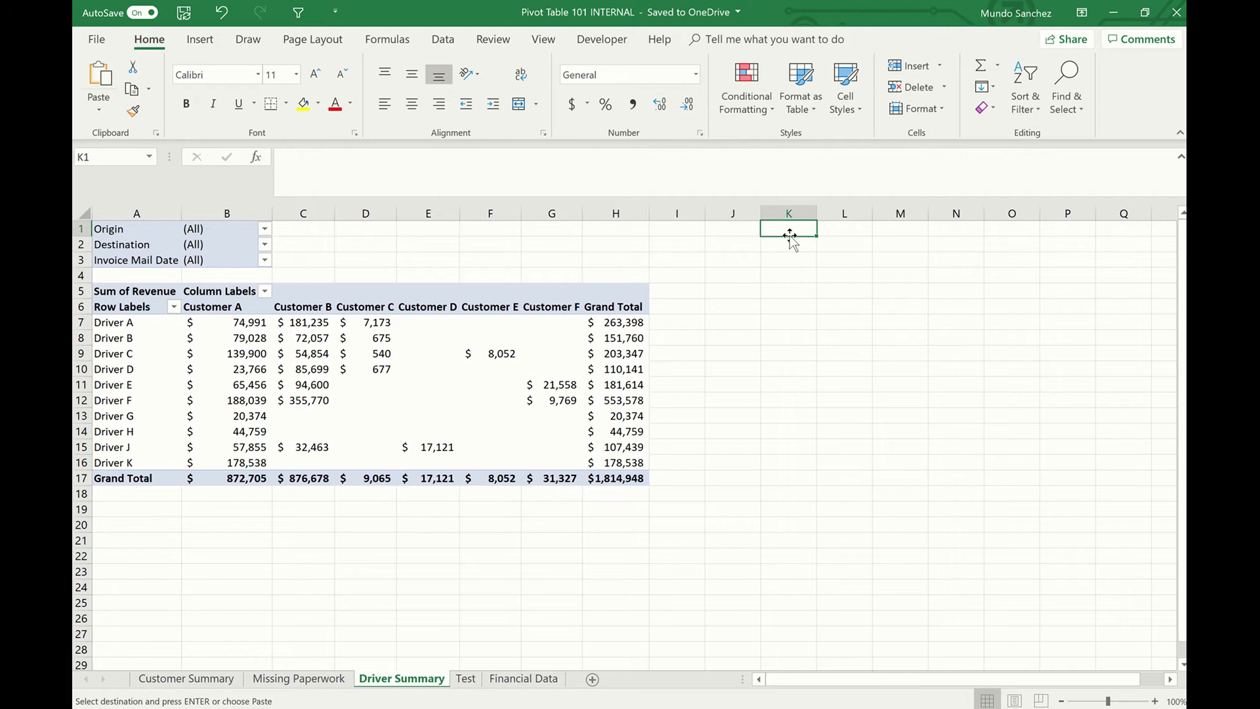
pyautogui.hotkey('ctrl', 'v')
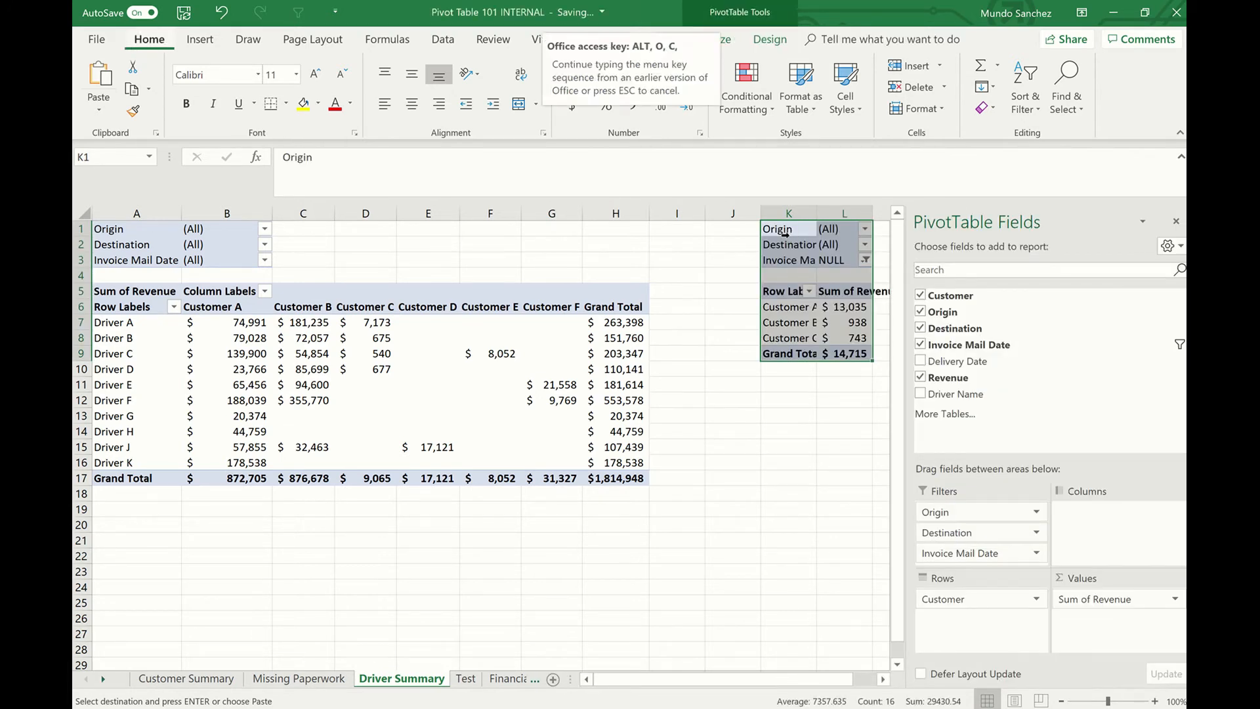
pyautogui.click(883, 681)
pyautogui.click(883, 681)
pyautogui.moveTo(835, 684); pyautogui.dragTo(757, 687)
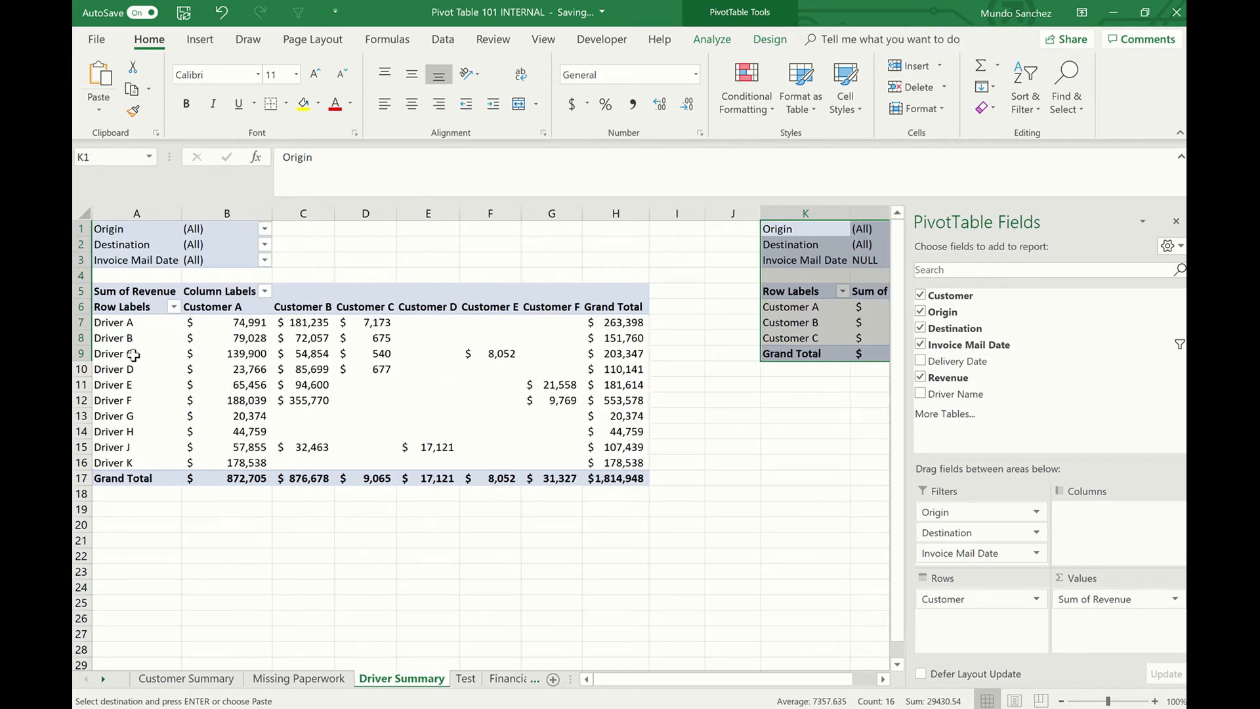
# - Move the Customer field of the copied Driver Summary pivot table from Rows to Columns, matching the original table's layout
pyautogui.click(134, 405)
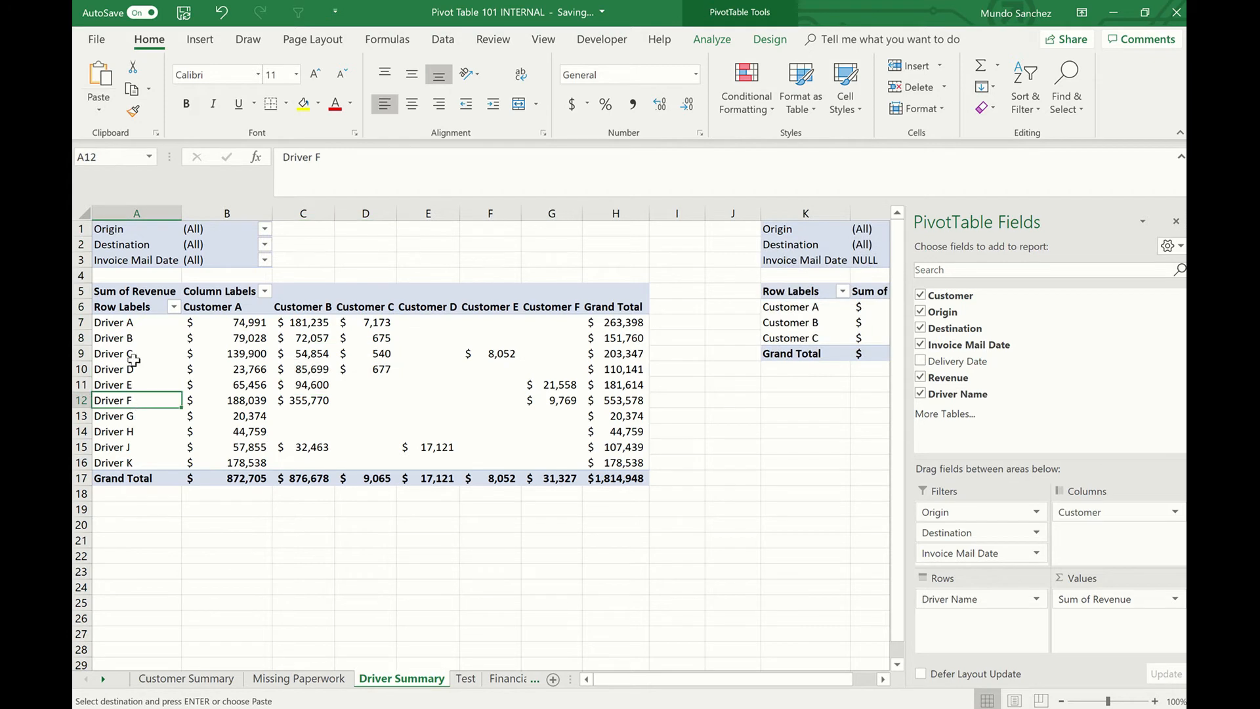
pyautogui.moveTo(708, 683); pyautogui.dragTo(746, 684)
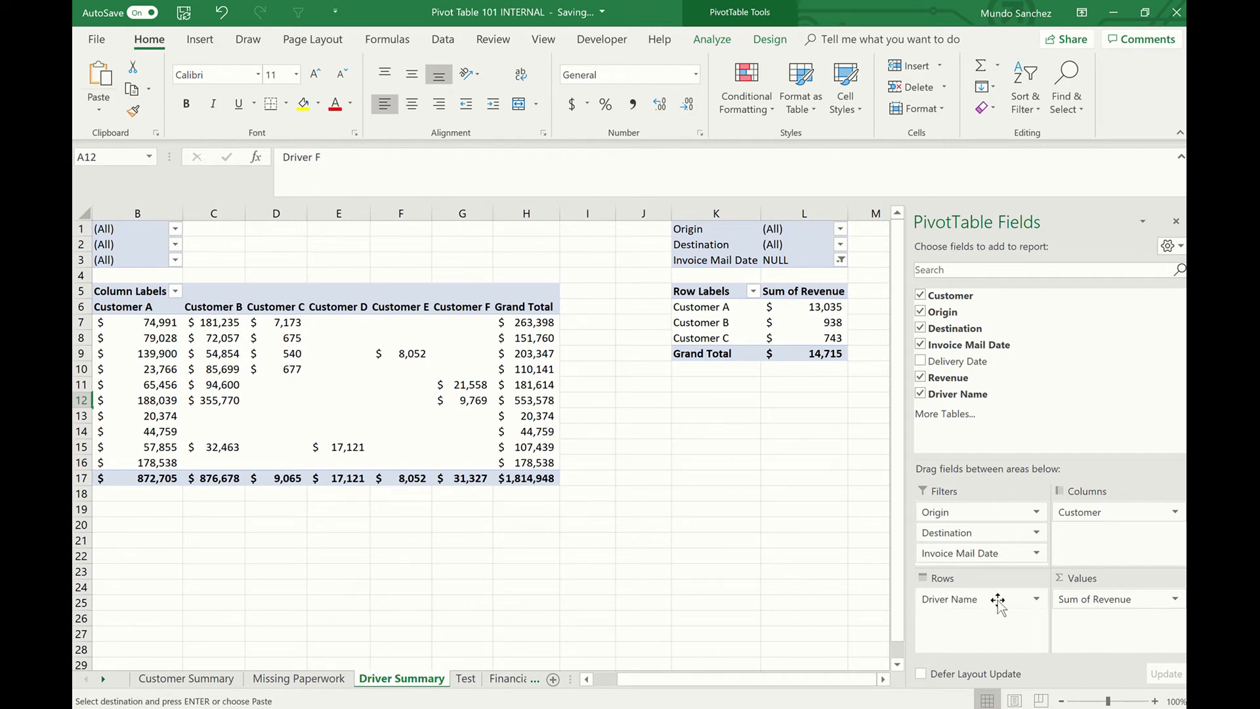
pyautogui.click(795, 321)
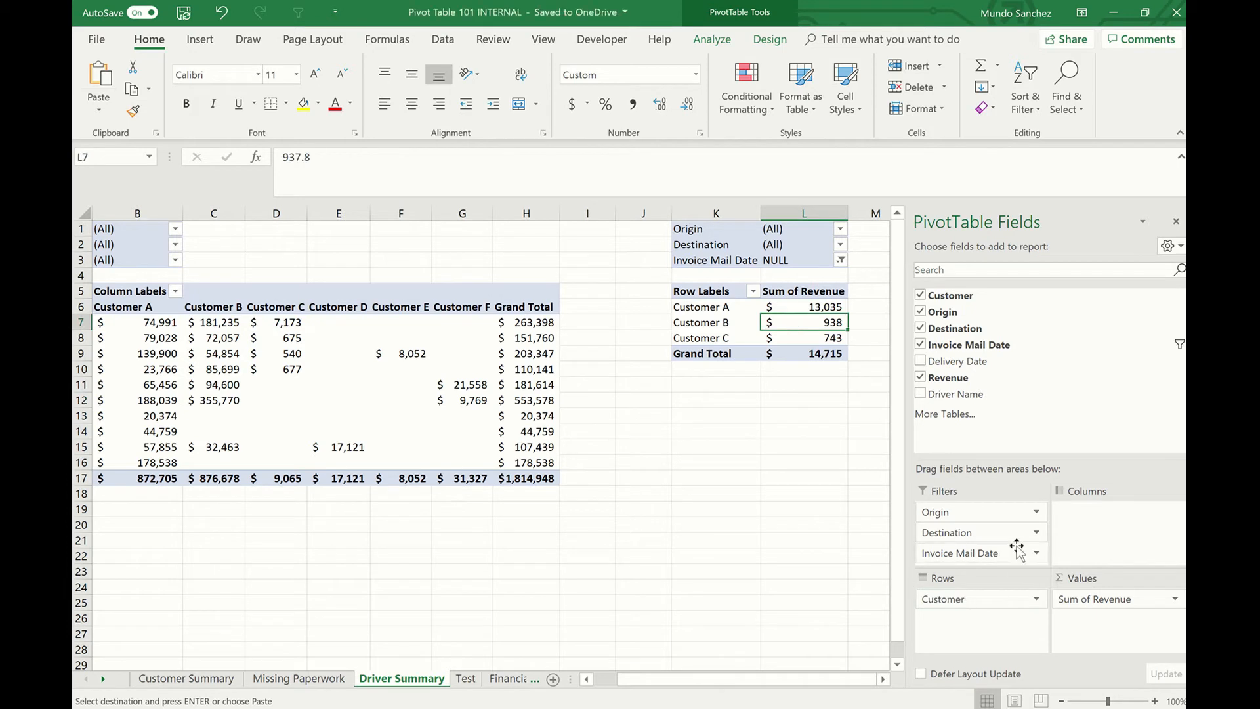
pyautogui.moveTo(993, 600); pyautogui.dragTo(1090, 535)
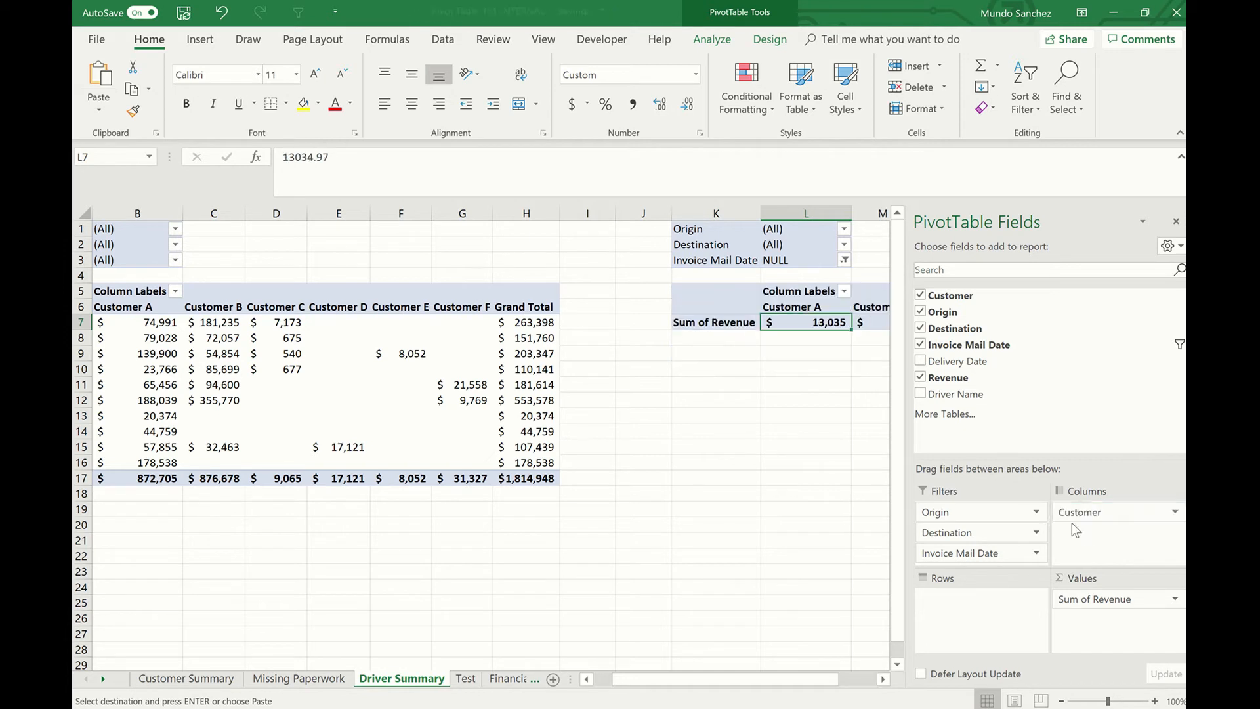
# - Add the Driver Name field to the Rows area of the copied pivot table on Driver Summary
pyautogui.moveTo(209, 308); pyautogui.dragTo(446, 298)
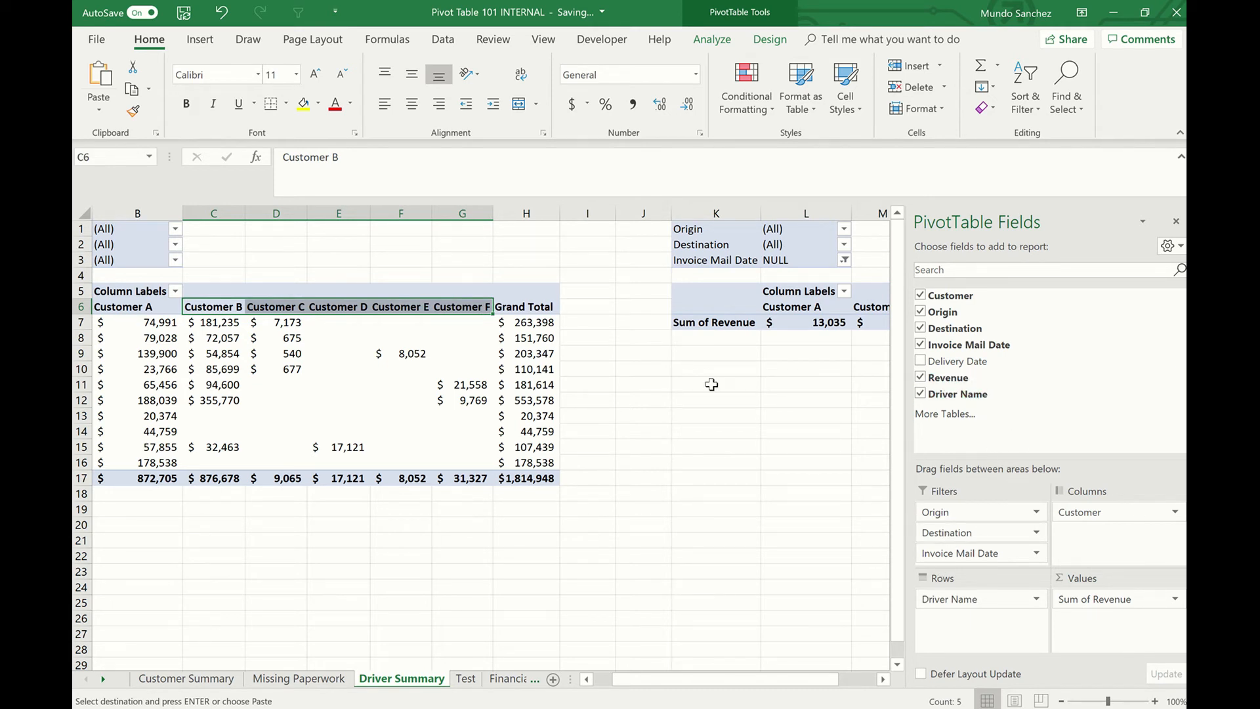
pyautogui.click(736, 322)
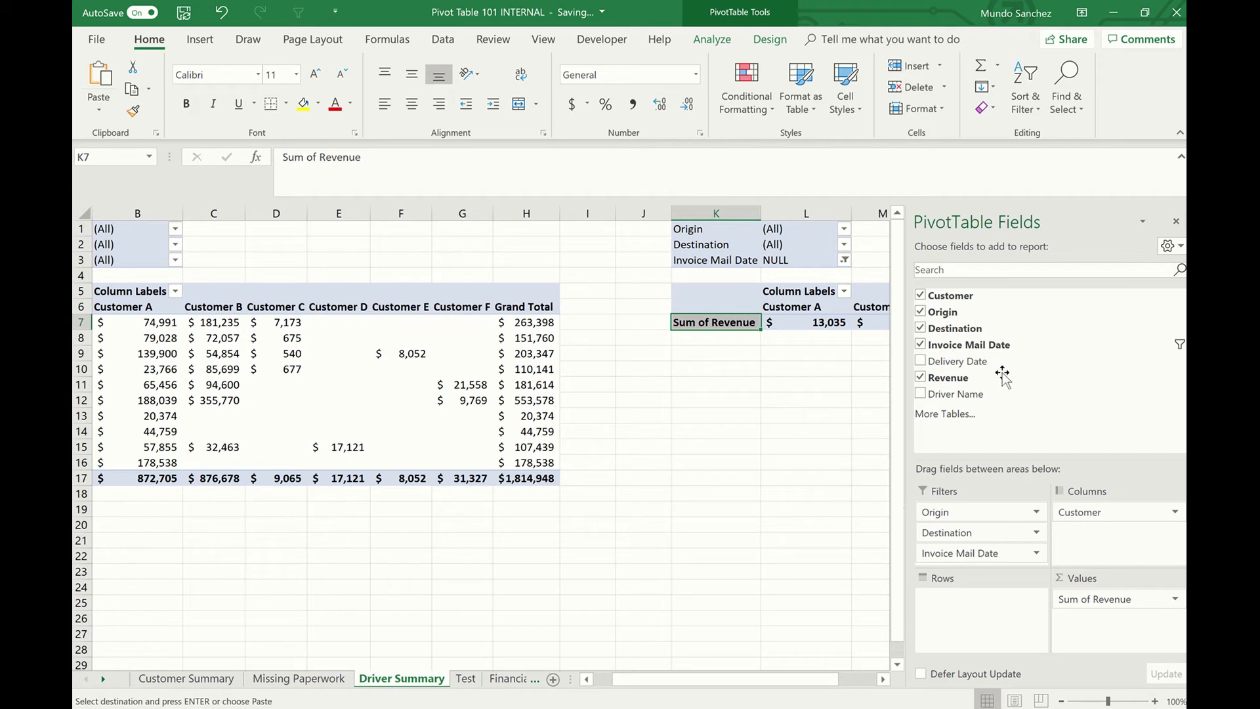
pyautogui.moveTo(998, 394); pyautogui.dragTo(994, 601)
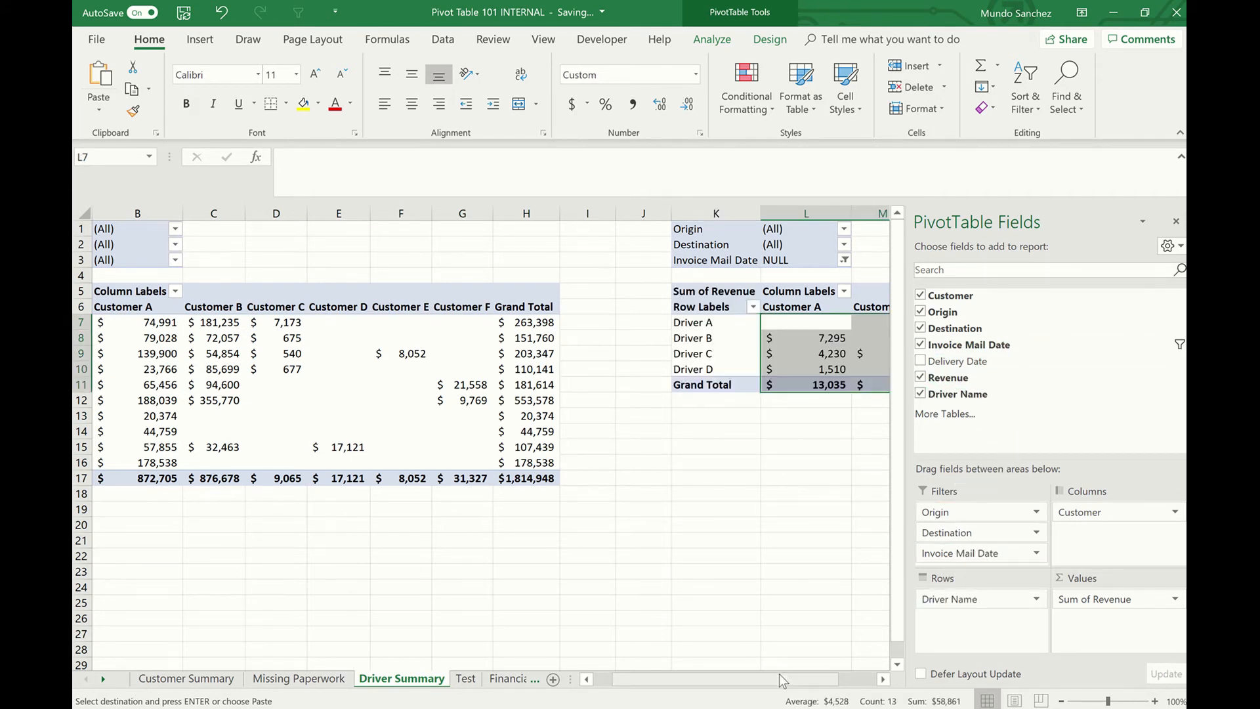
# - Reset the copied pivot table's Invoice Mail Date filter to (All)
pyautogui.moveTo(805, 671); pyautogui.dragTo(849, 660)
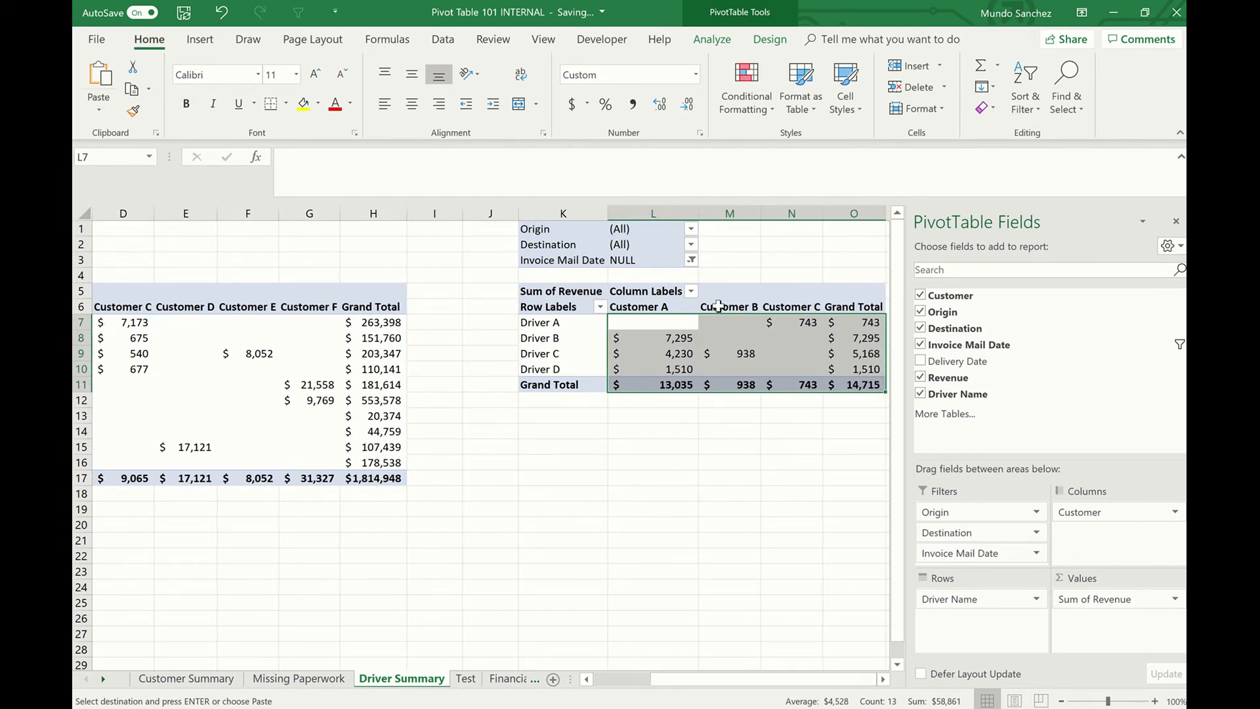
pyautogui.click(690, 261)
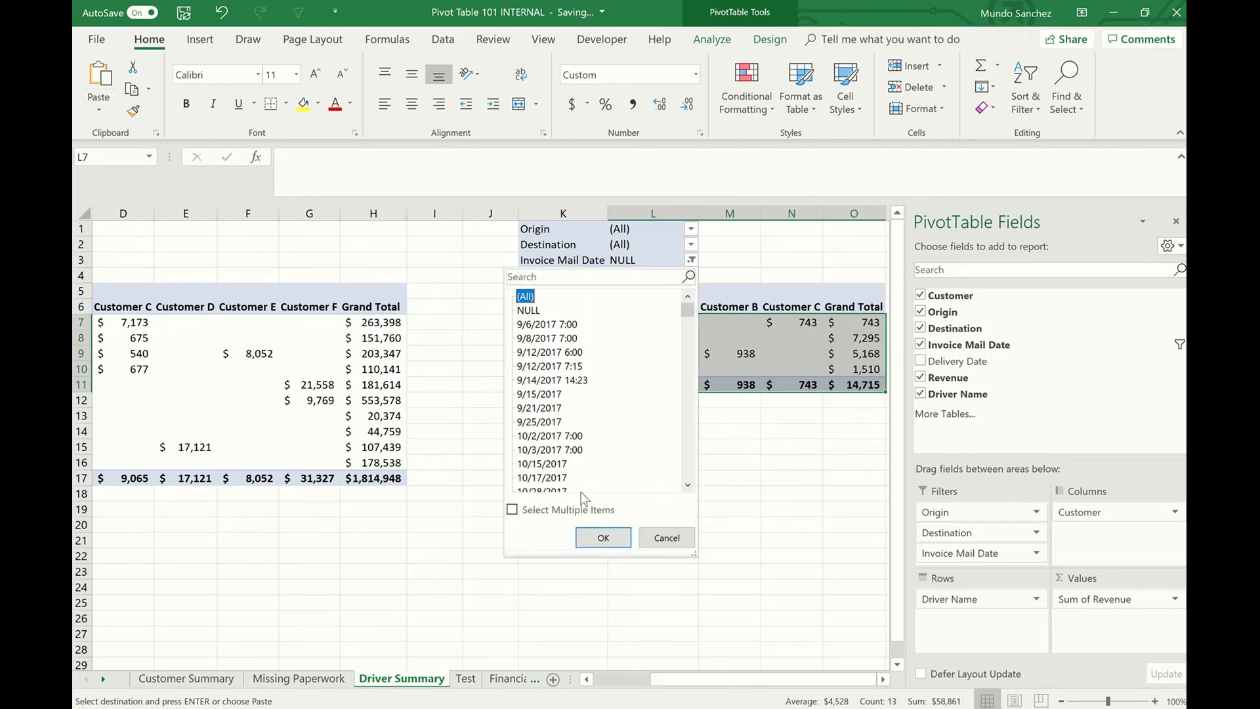
pyautogui.click(587, 537)
pyautogui.click(693, 427)
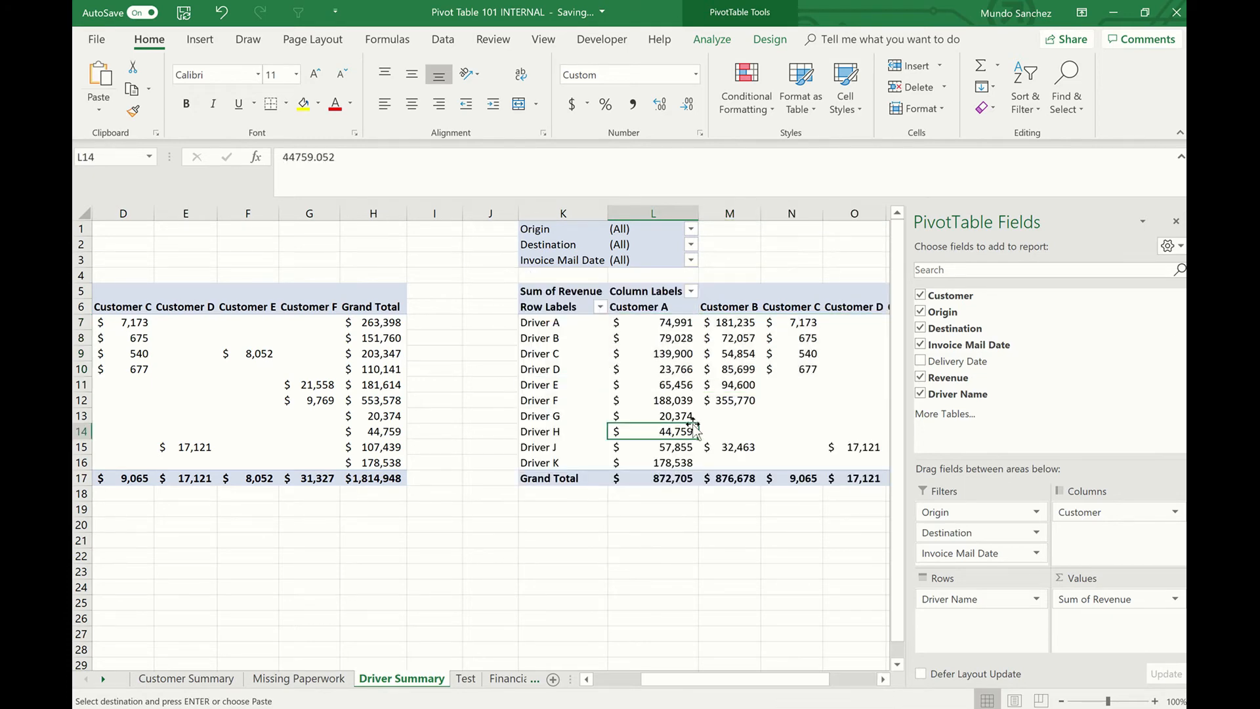
# - Review the copied pivot table's driver rows and customer columns through to its Grand Total column
pyautogui.press('Right')
pyautogui.press('Right')
pyautogui.press('Right')
pyautogui.press('Right')
pyautogui.press('Right')
pyautogui.press('Right')
pyautogui.press('Right')
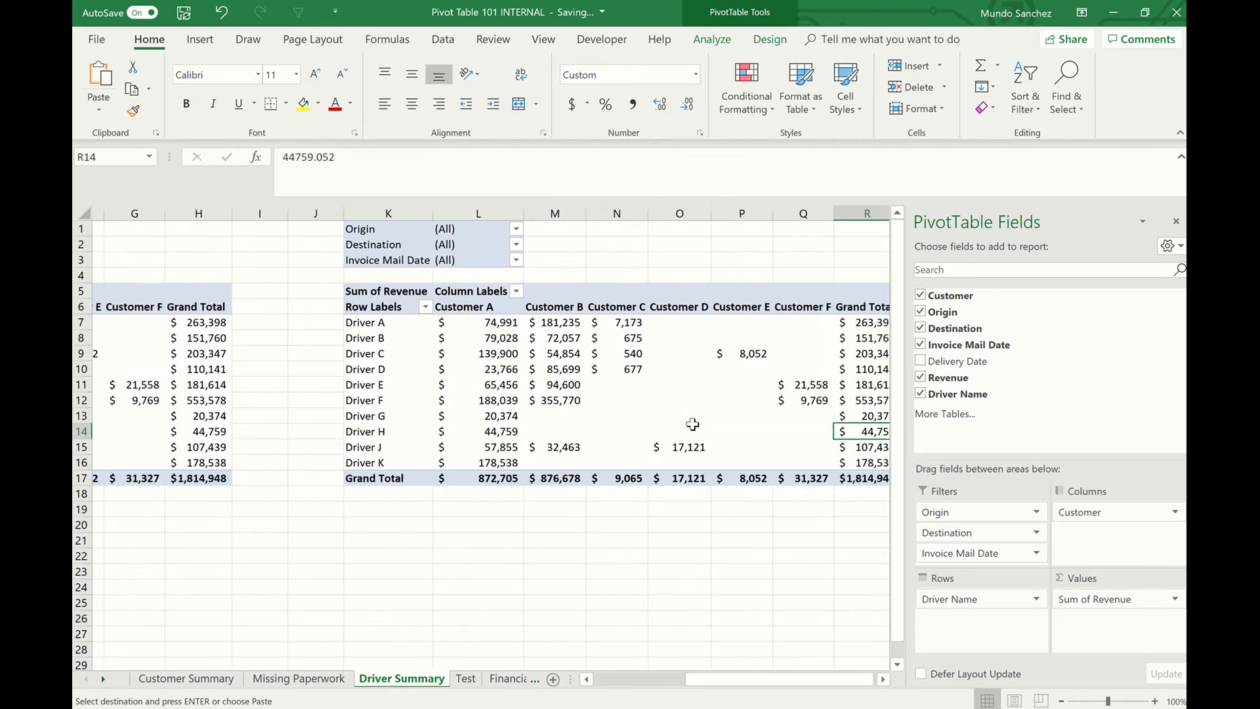
pyautogui.press('Left')
pyautogui.press('Left')
pyautogui.press('Left')
pyautogui.press('Left')
pyautogui.press('Left')
pyautogui.press('Left')
pyautogui.press('Left')
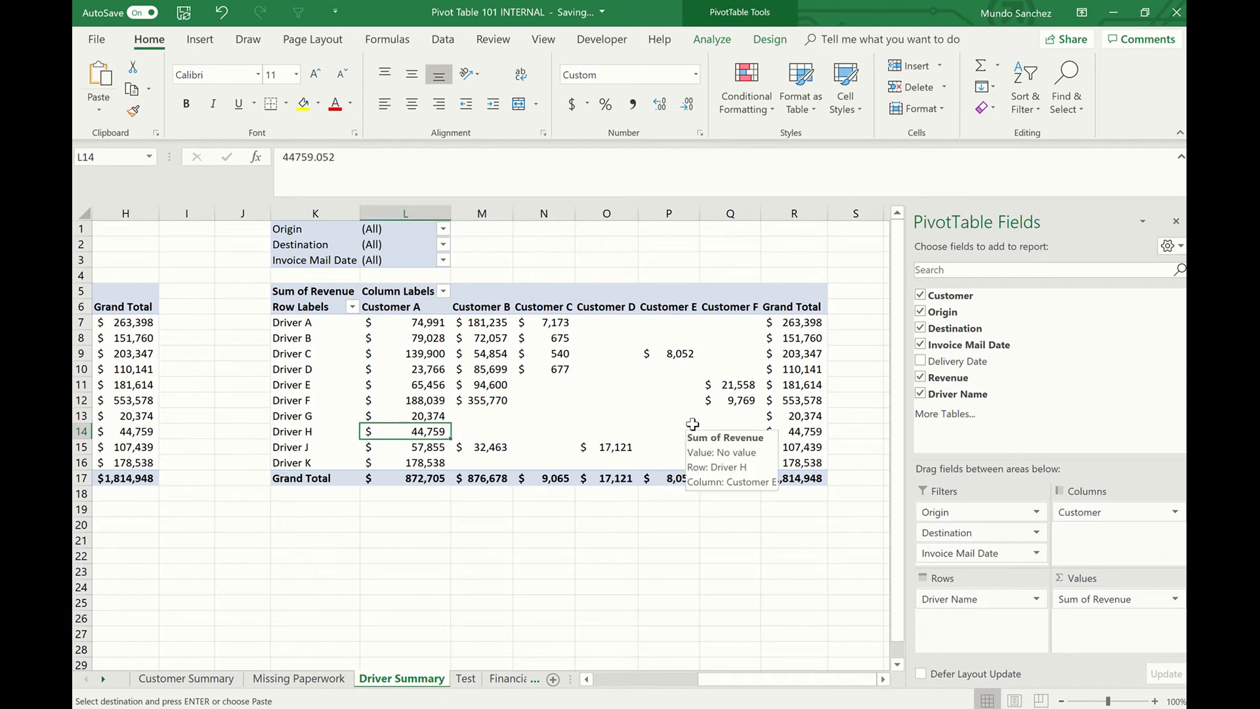
pyautogui.press('Left')
pyautogui.moveTo(284, 323); pyautogui.dragTo(288, 372)
pyautogui.click(292, 323)
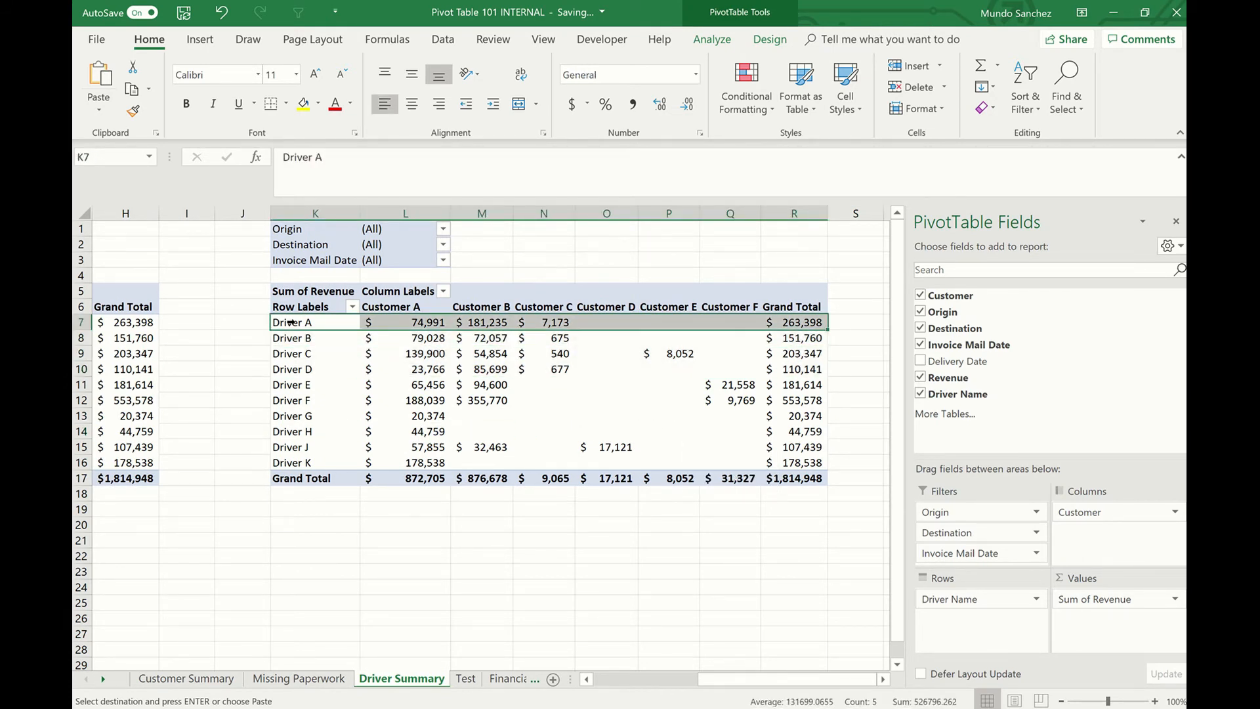
pyautogui.click(486, 509)
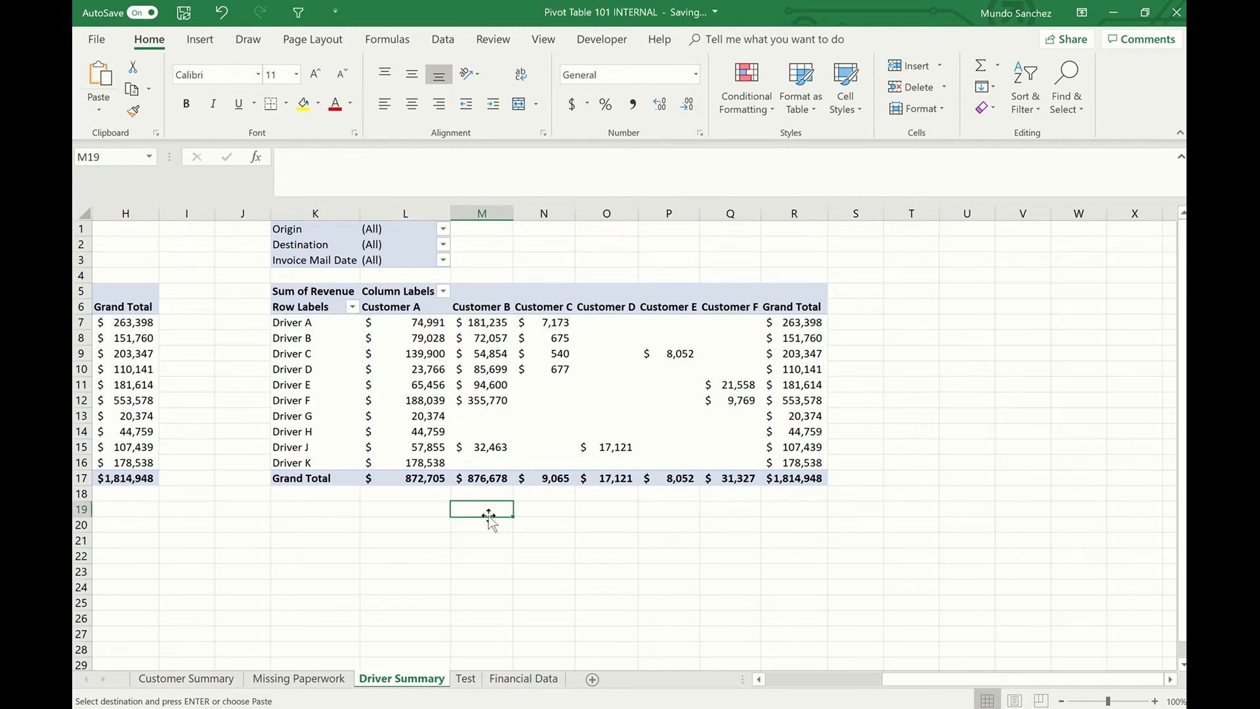
# - Copy the last records of the Financial Data sheet, range A788:G809
pyautogui.click(527, 681)
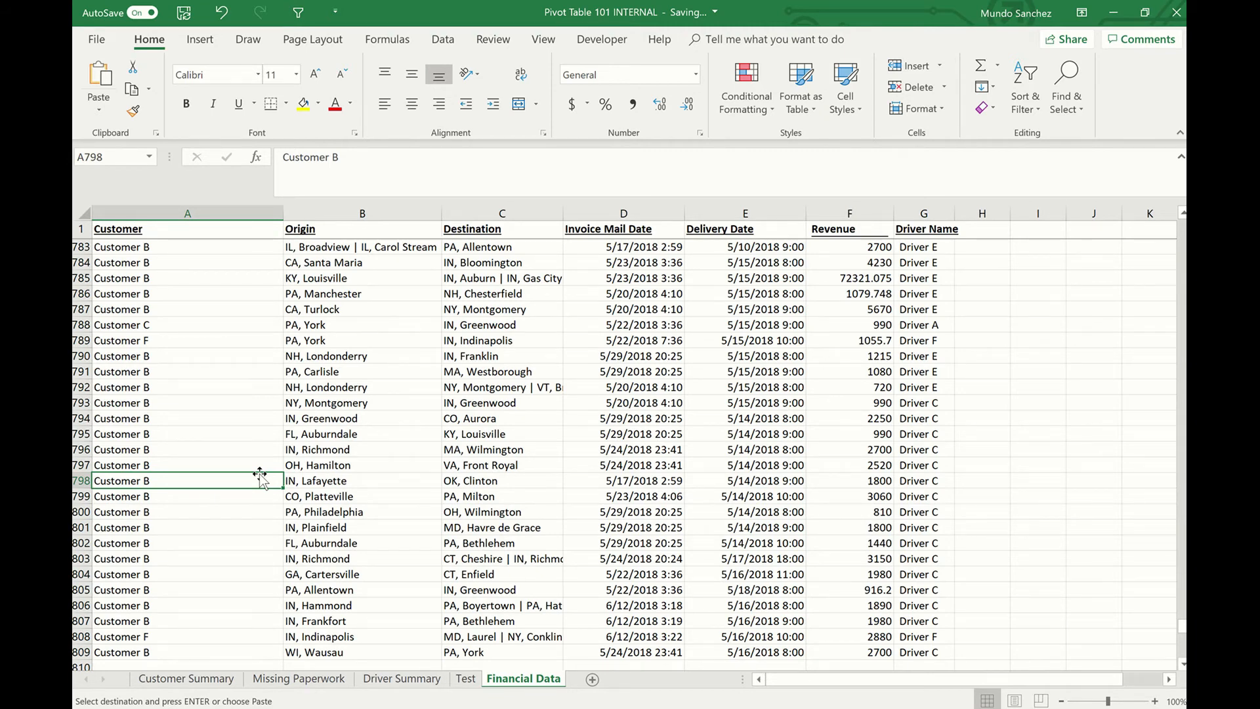
pyautogui.hotkey('ctrl', 'Down')
pyautogui.press('Up')
pyautogui.press('Up')
pyautogui.press('Up')
pyautogui.press('Up')
pyautogui.press('Up')
pyautogui.press('Up')
pyautogui.press('Up')
pyautogui.press('Up')
pyautogui.press('Up')
pyautogui.press('Up')
pyautogui.press('Up')
pyautogui.press('Up')
pyautogui.press('Up')
pyautogui.press('Up')
pyautogui.press('Up')
pyautogui.press('Up')
pyautogui.press('Up')
pyautogui.press('Up')
pyautogui.press('Up')
pyautogui.press('Up')
pyautogui.press('Down')
pyautogui.press('Up')
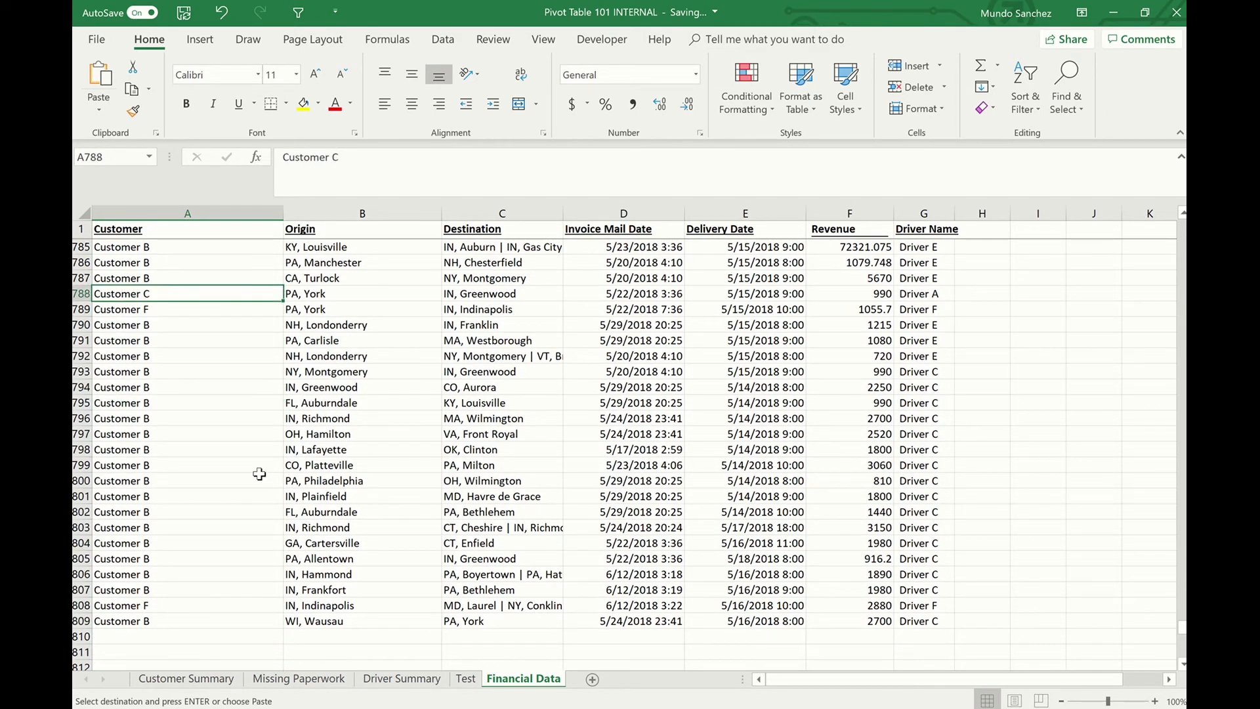
pyautogui.hotkey('shift', 'Right')
pyautogui.hotkey('shift', 'Right')
pyautogui.hotkey('shift', 'Right')
pyautogui.hotkey('shift', 'Right')
pyautogui.hotkey('shift', 'Right')
pyautogui.hotkey('shift', 'Right')
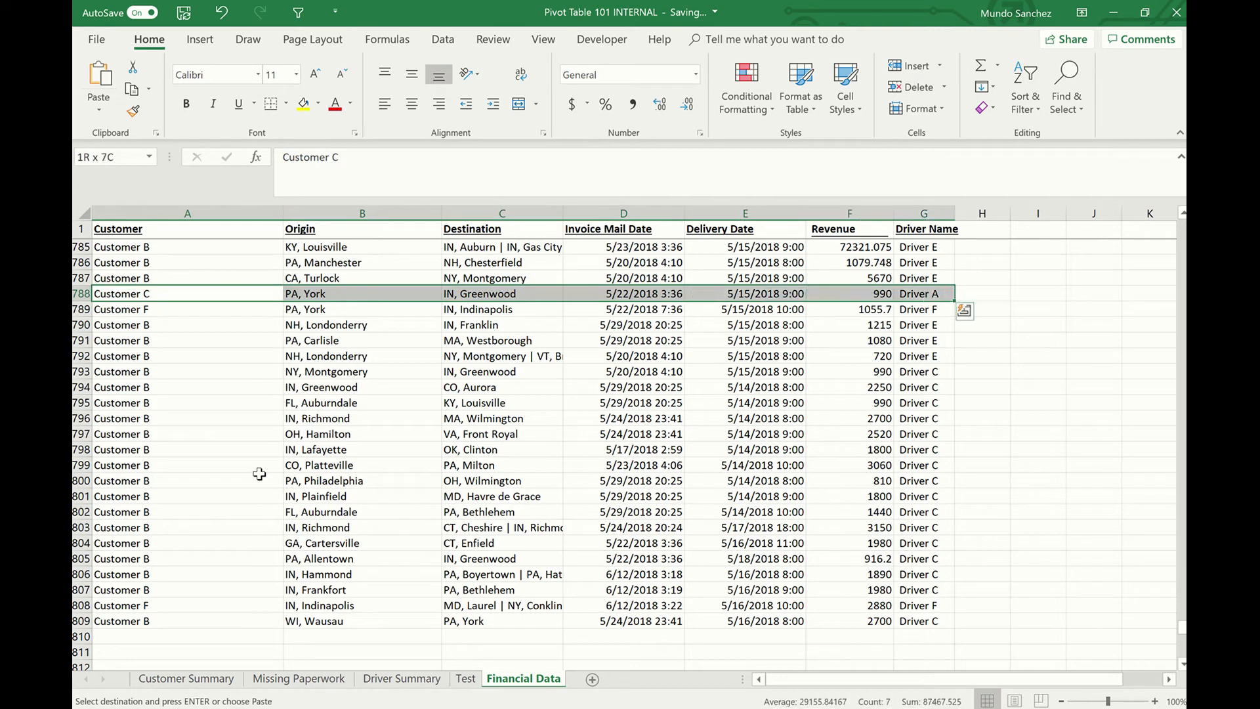
pyautogui.hotkey('ctrl', 'shift', 'Down')
pyautogui.hotkey('ctrl', 'c')
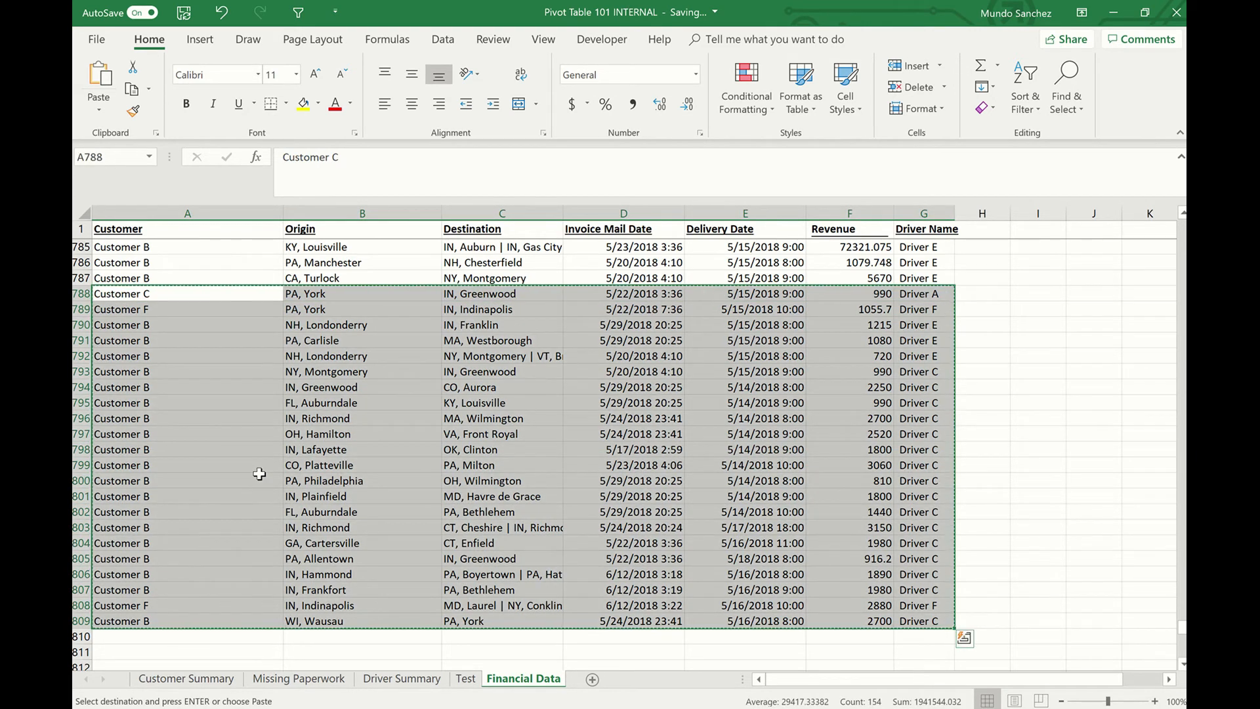
# - Paste the copied records directly below the existing Financial Data, starting at cell A810
pyautogui.scroll(-1, 254, 533)
pyautogui.scroll(-1, 254, 533)
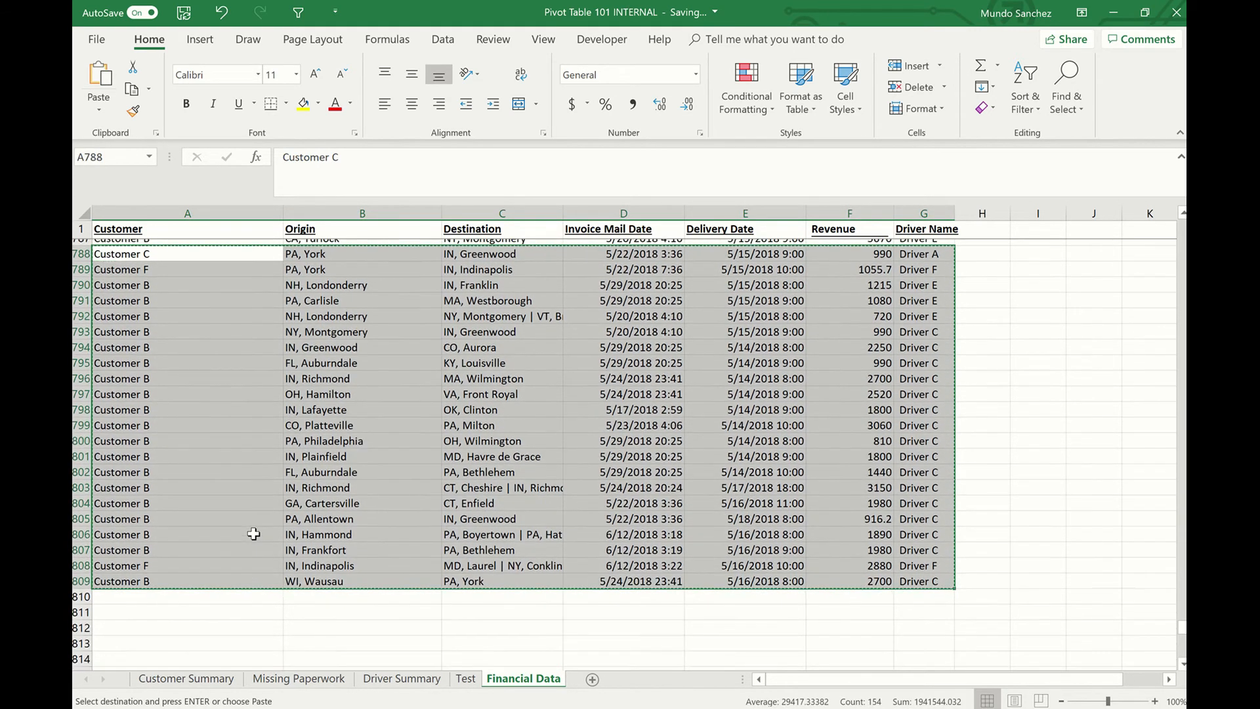
pyautogui.click(197, 590)
pyautogui.hotkey('ctrl', 'v')
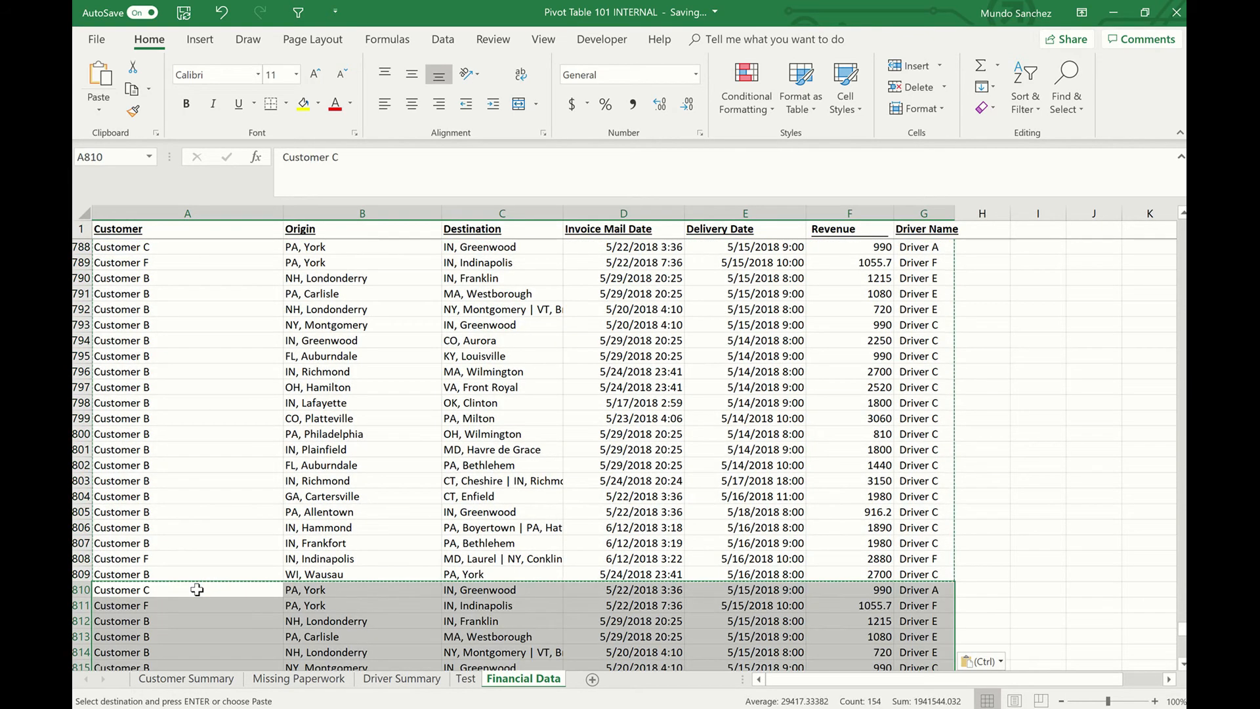
pyautogui.scroll(-4, 536, 525)
pyautogui.scroll(-3, 535, 525)
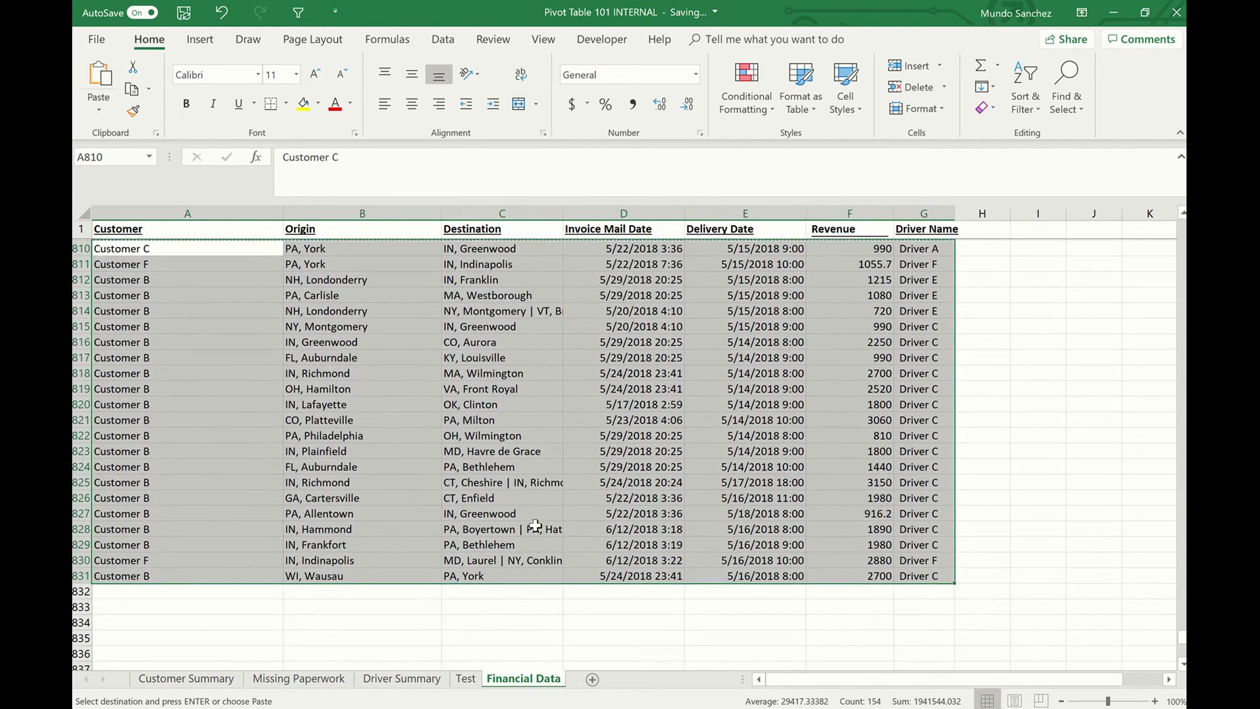
pyautogui.scroll(3, 489, 472)
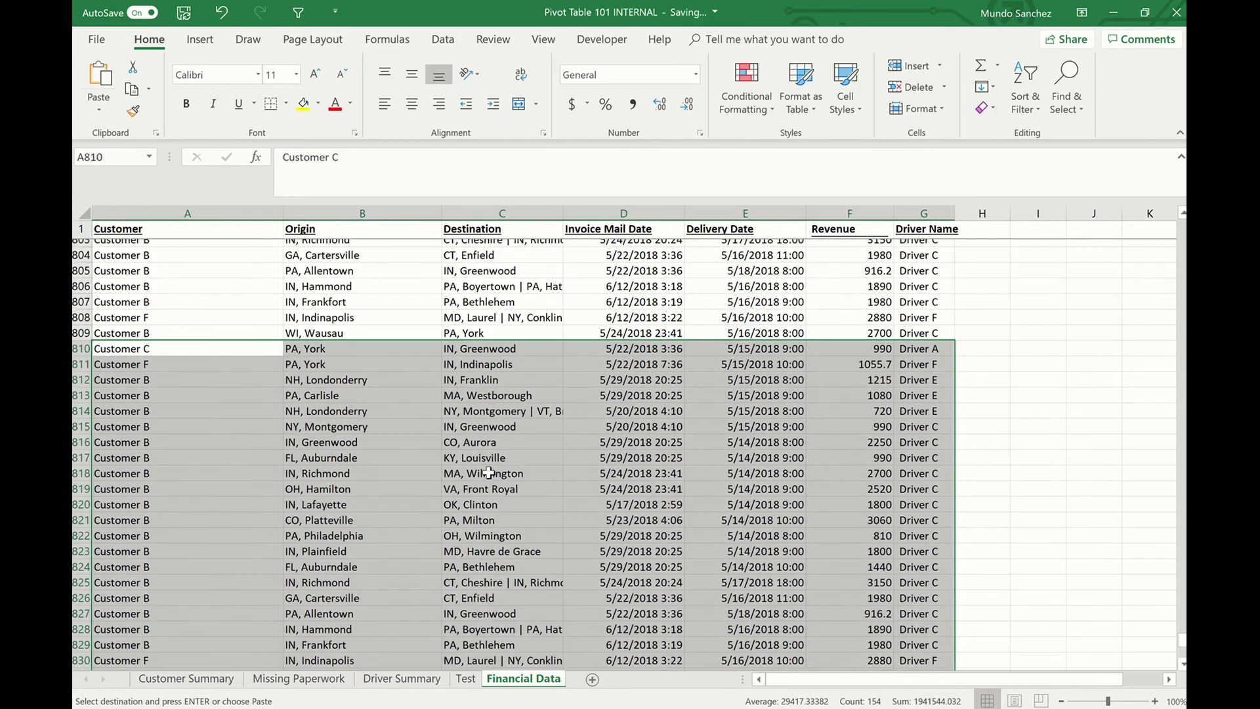
# - Return to the Driver Summary pivot table and refresh all data in the workbook
pyautogui.click(401, 679)
pyautogui.click(418, 371)
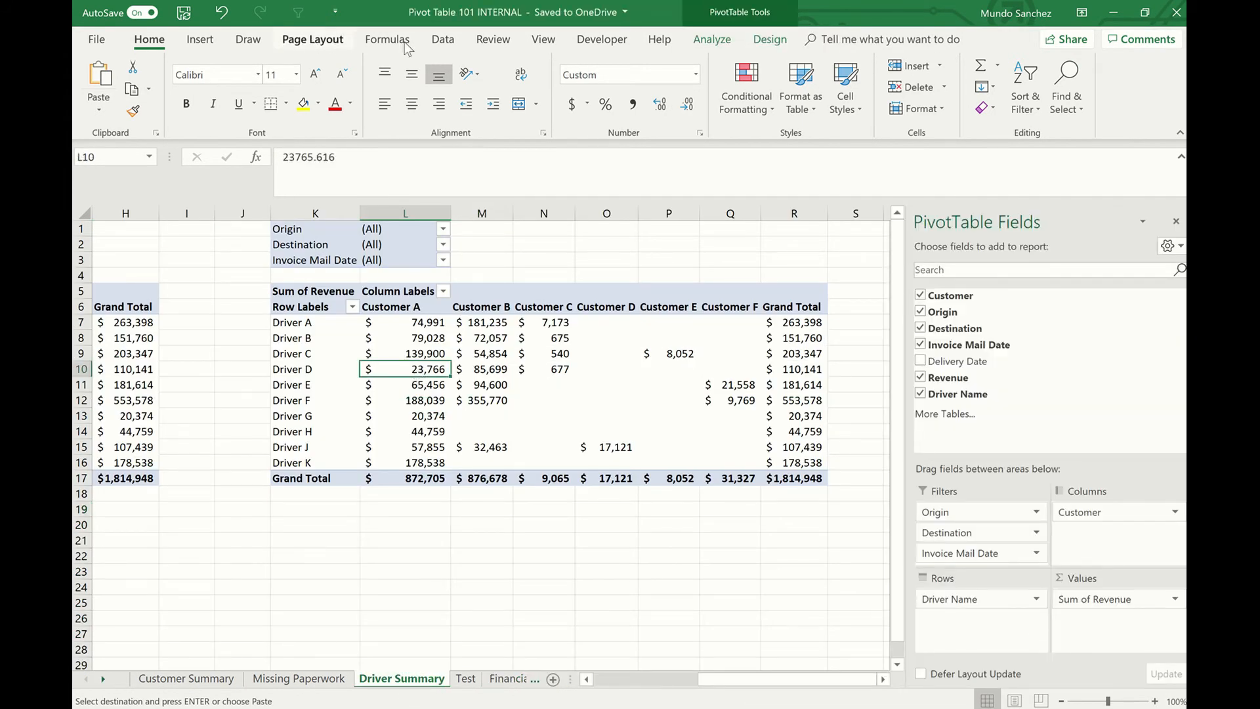
pyautogui.click(439, 41)
pyautogui.click(211, 80)
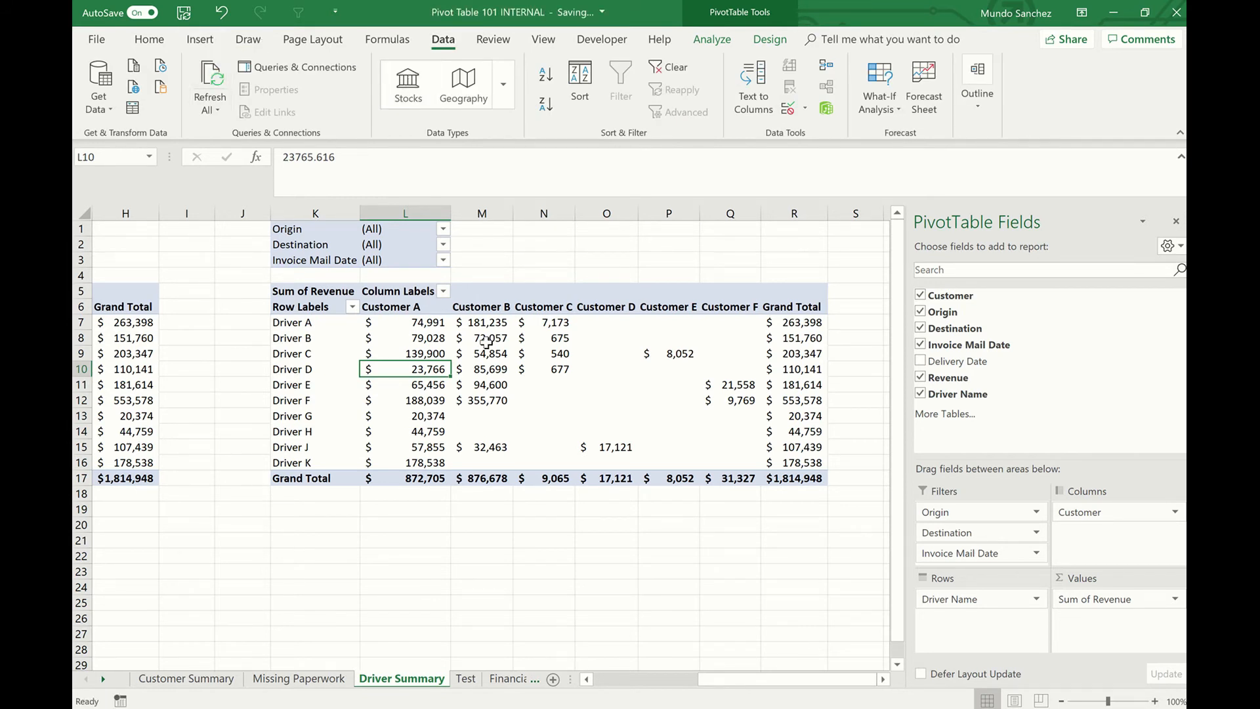
pyautogui.click(563, 384)
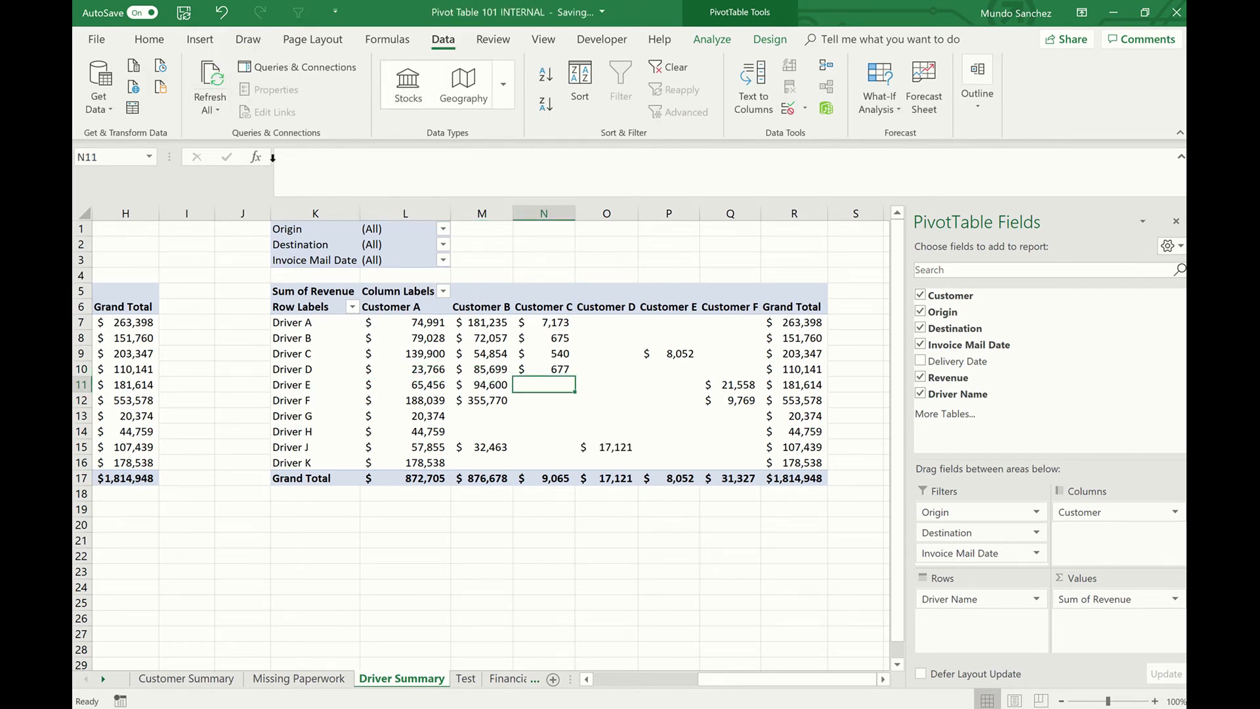
pyautogui.click(150, 40)
pyautogui.click(443, 39)
# - Check the customer revenue amounts in the pivot table on the Test sheet
pyautogui.click(504, 679)
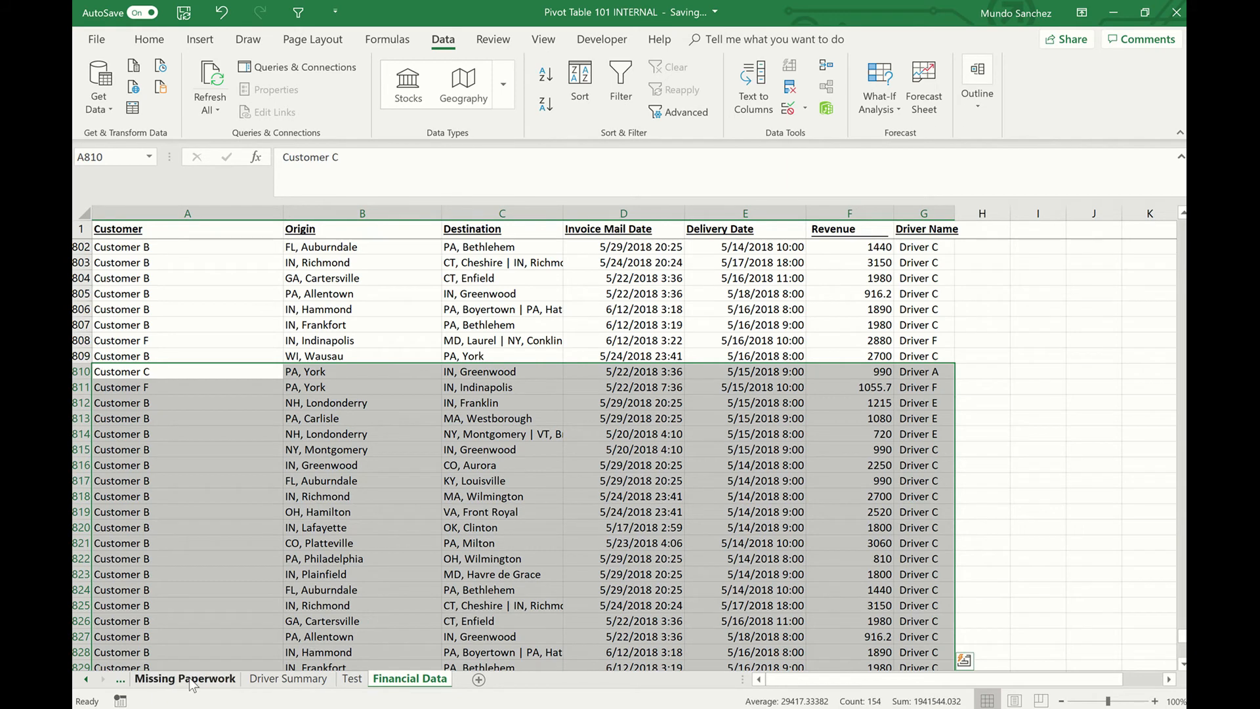
pyautogui.click(356, 683)
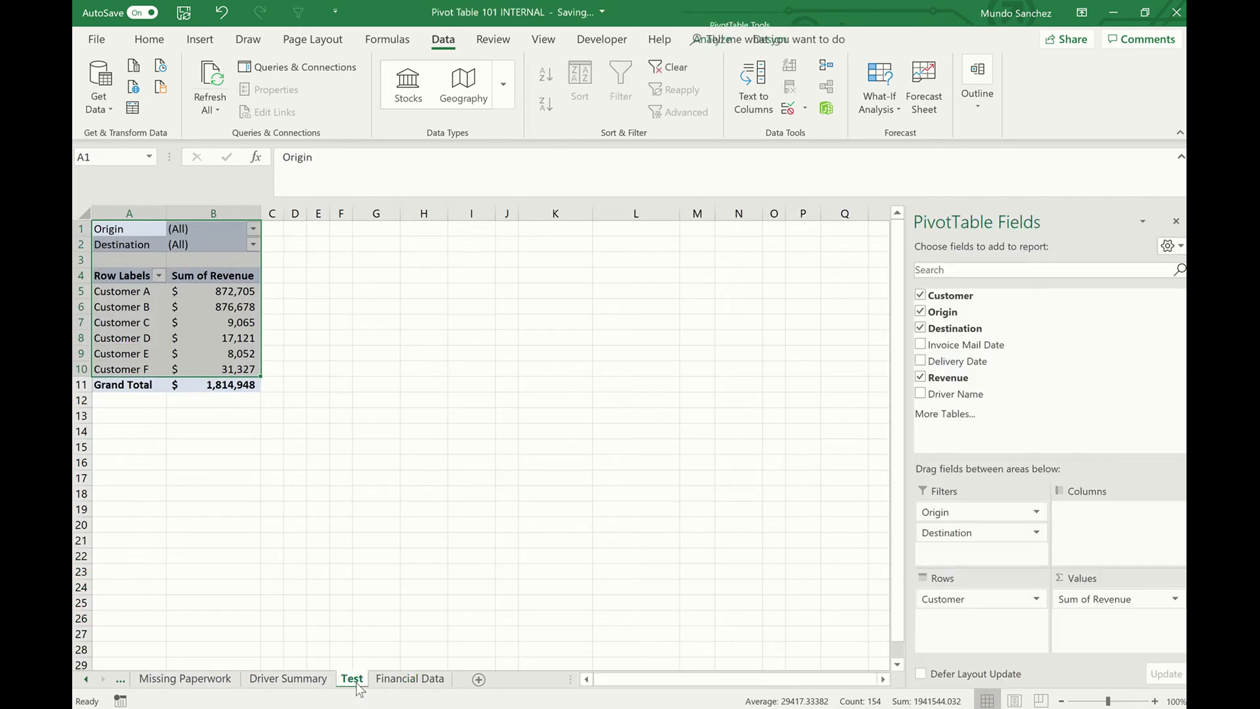
pyautogui.click(225, 328)
pyautogui.click(233, 354)
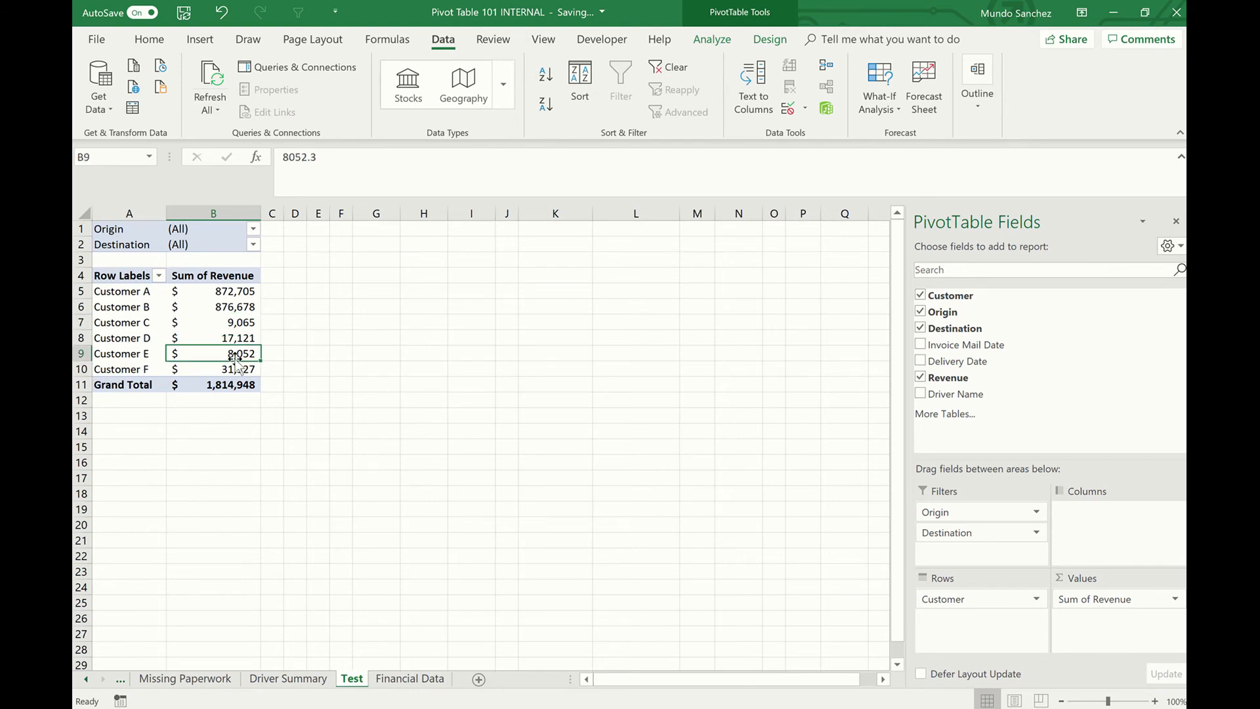
# - Examine the full extent of the source data on Financial Data, from A1 across columns A to G down to row 831
pyautogui.click(397, 679)
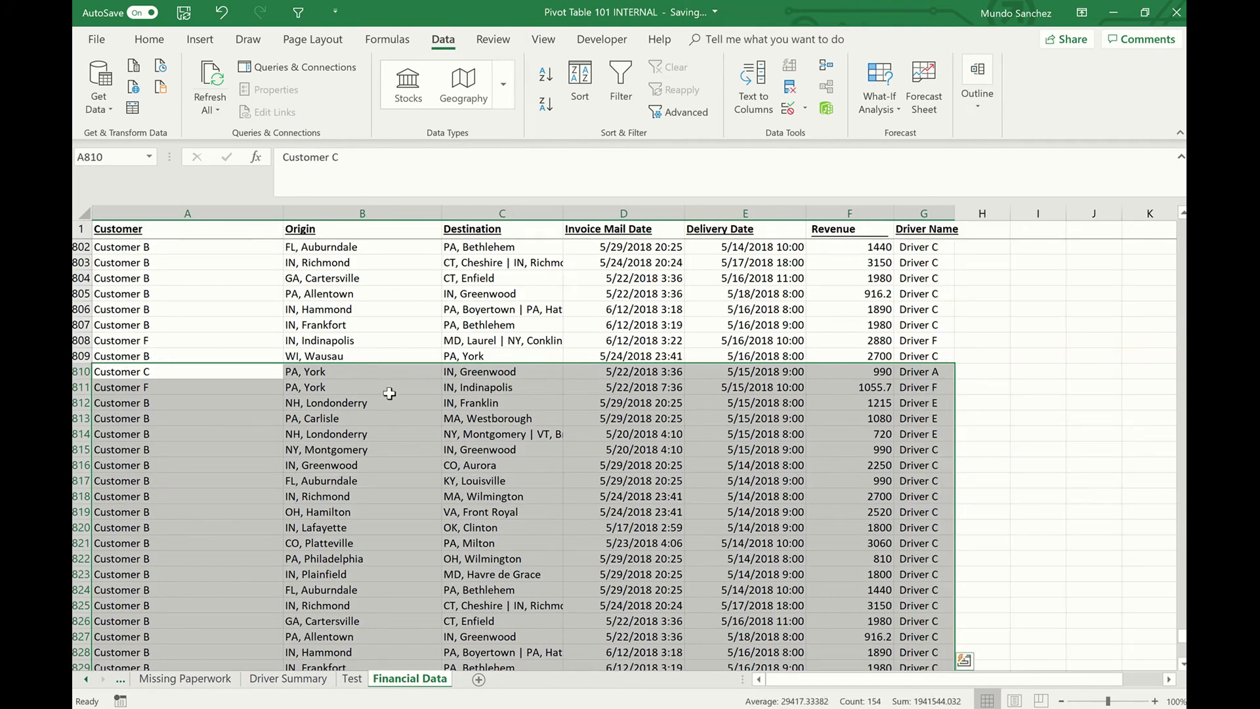
pyautogui.click(328, 261)
pyautogui.click(259, 275)
pyautogui.hotkey('ctrl', 'Up')
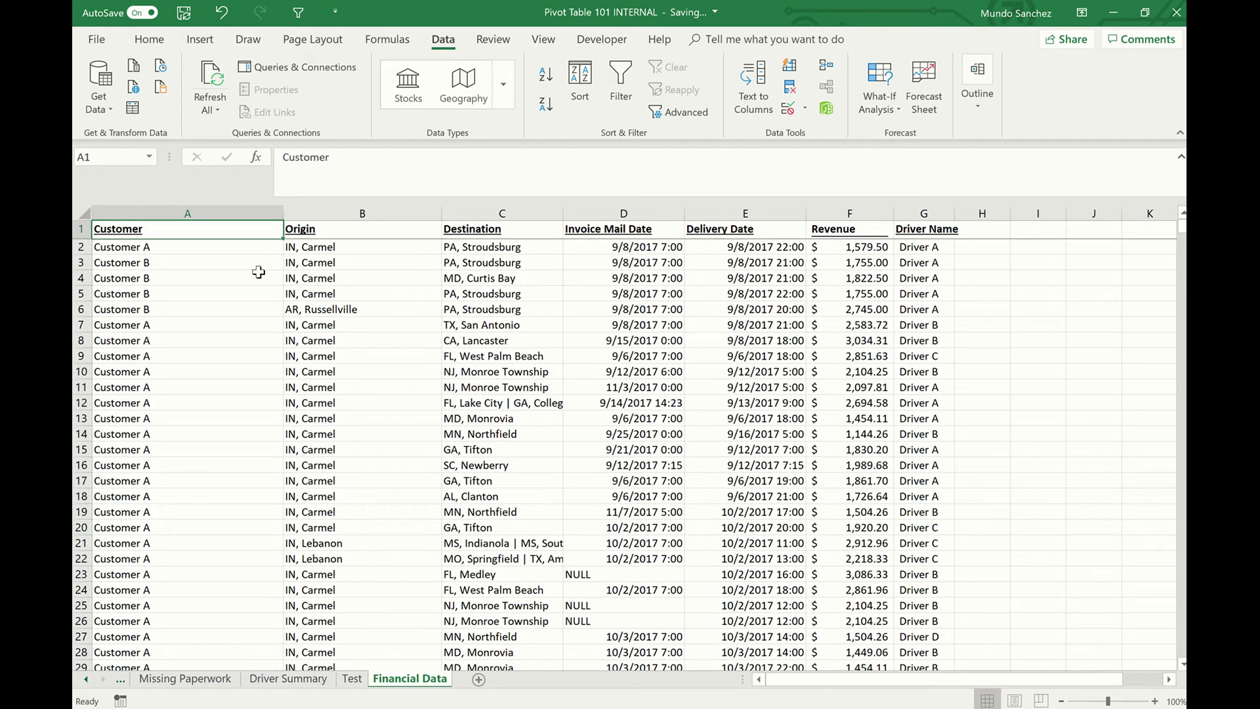
pyautogui.hotkey('ctrl', 'shift', 'Right')
pyautogui.hotkey('ctrl', 'shift', 'Down')
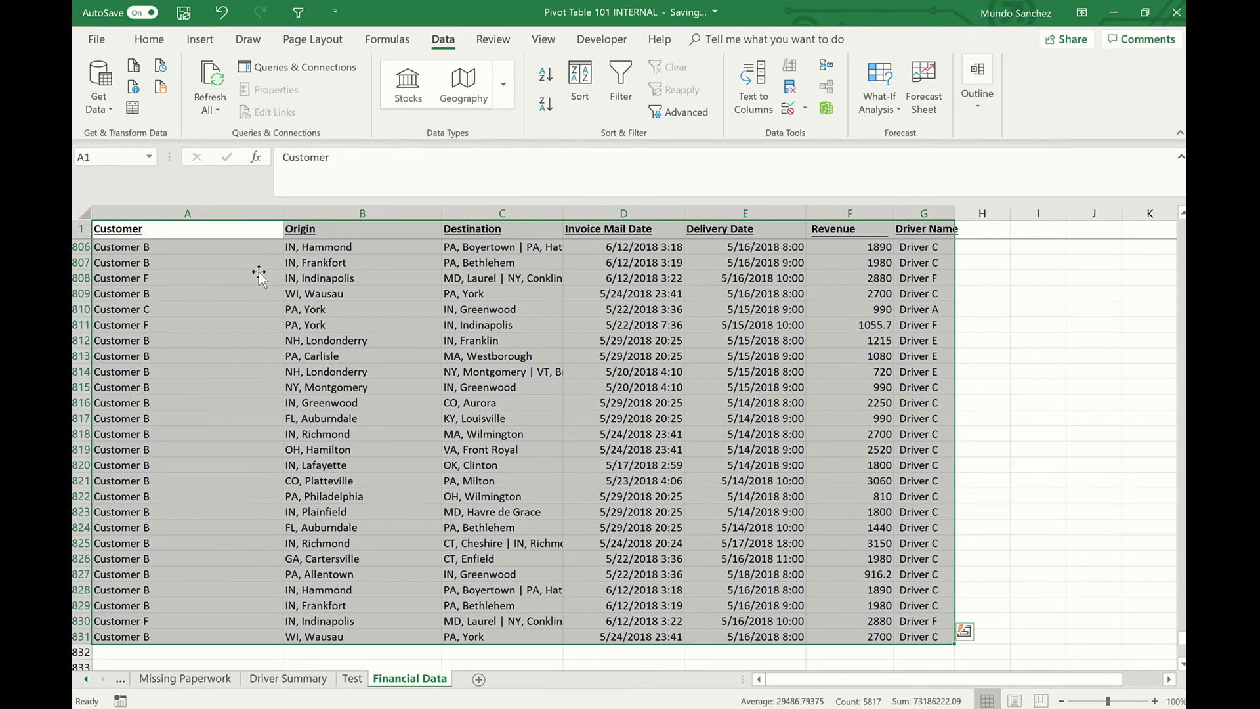
pyautogui.click(349, 435)
pyautogui.click(392, 351)
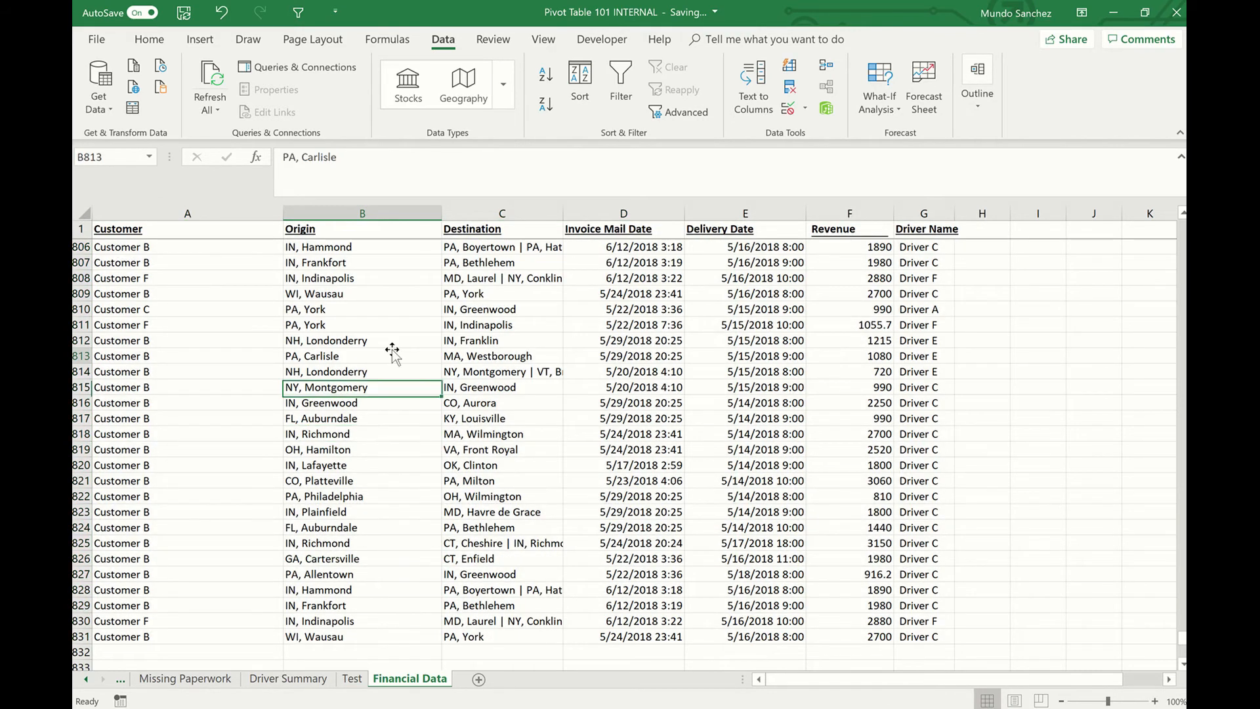
pyautogui.hotkey('ctrl', 'Up')
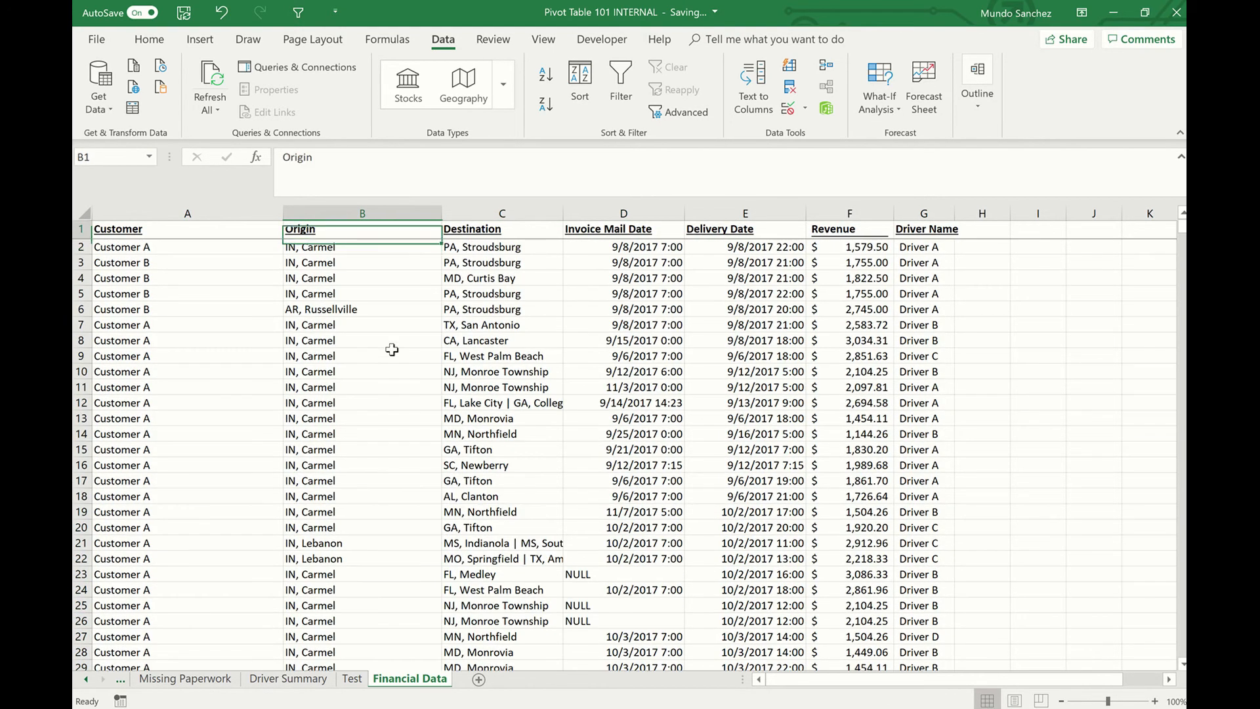
pyautogui.moveTo(246, 212); pyautogui.dragTo(950, 242)
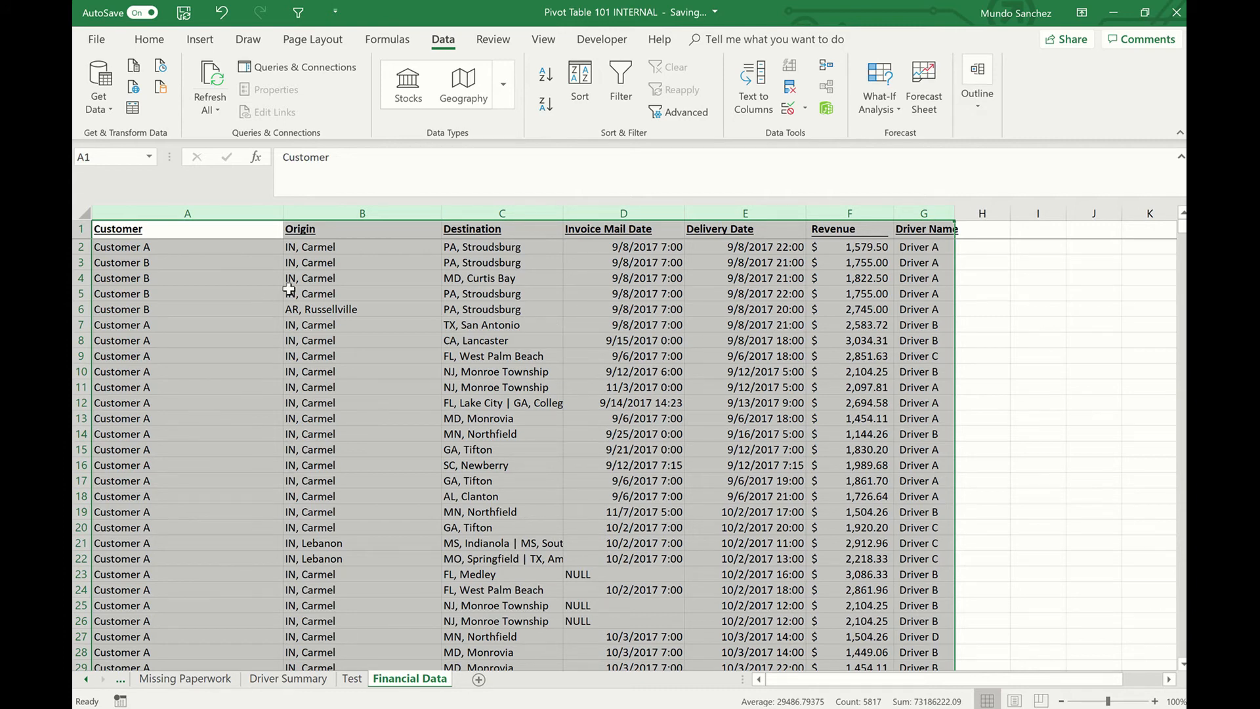
# - Change the Test sheet pivot table's data source to the entire columns 'Financial Data'!$A:$G
pyautogui.click(352, 679)
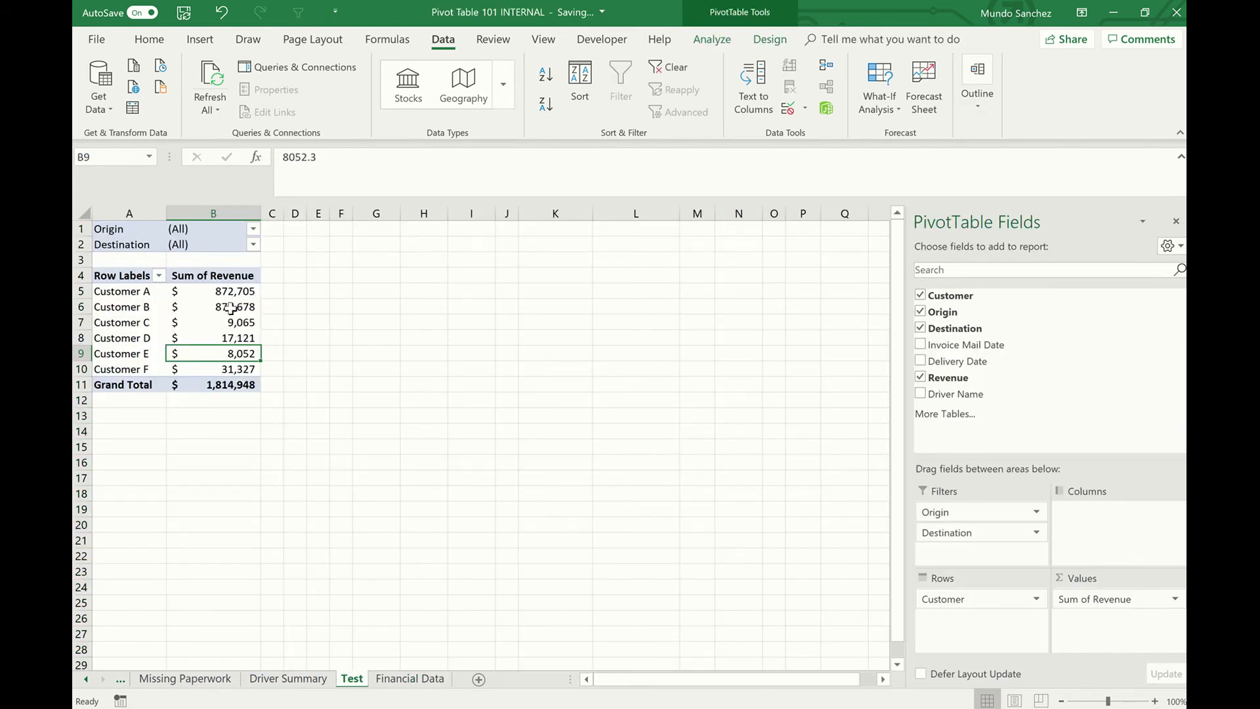
pyautogui.click(231, 320)
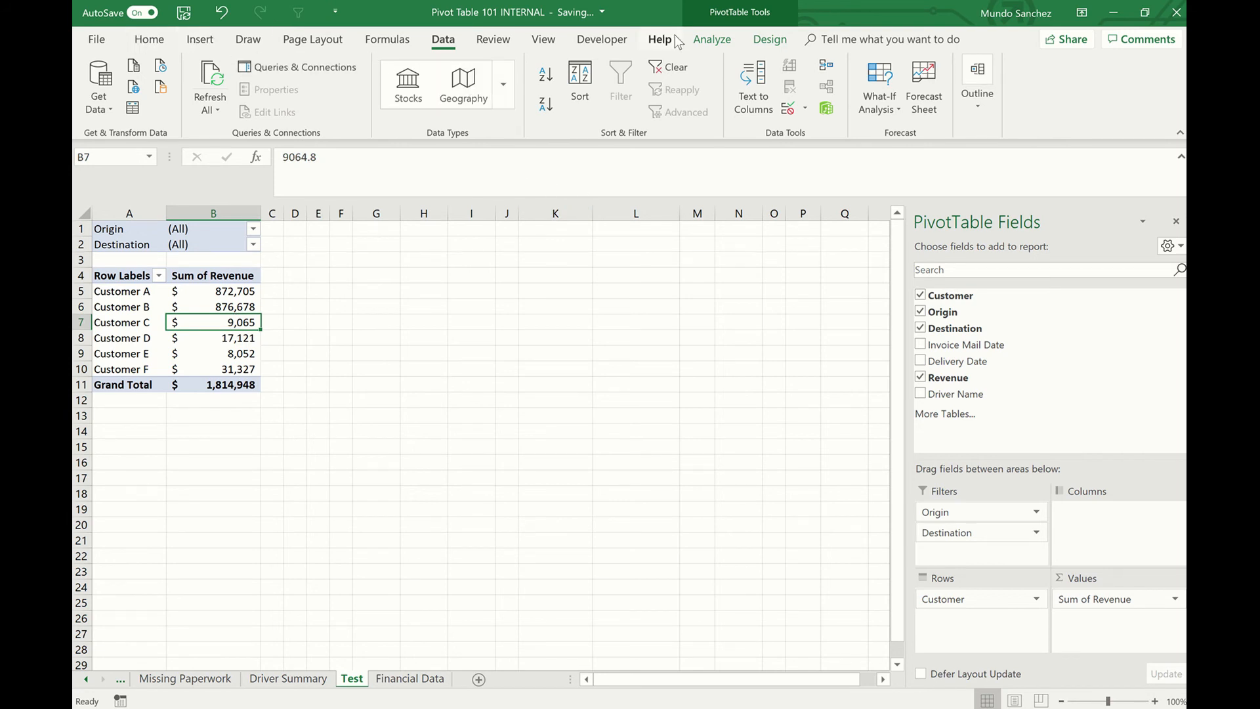
pyautogui.click(770, 40)
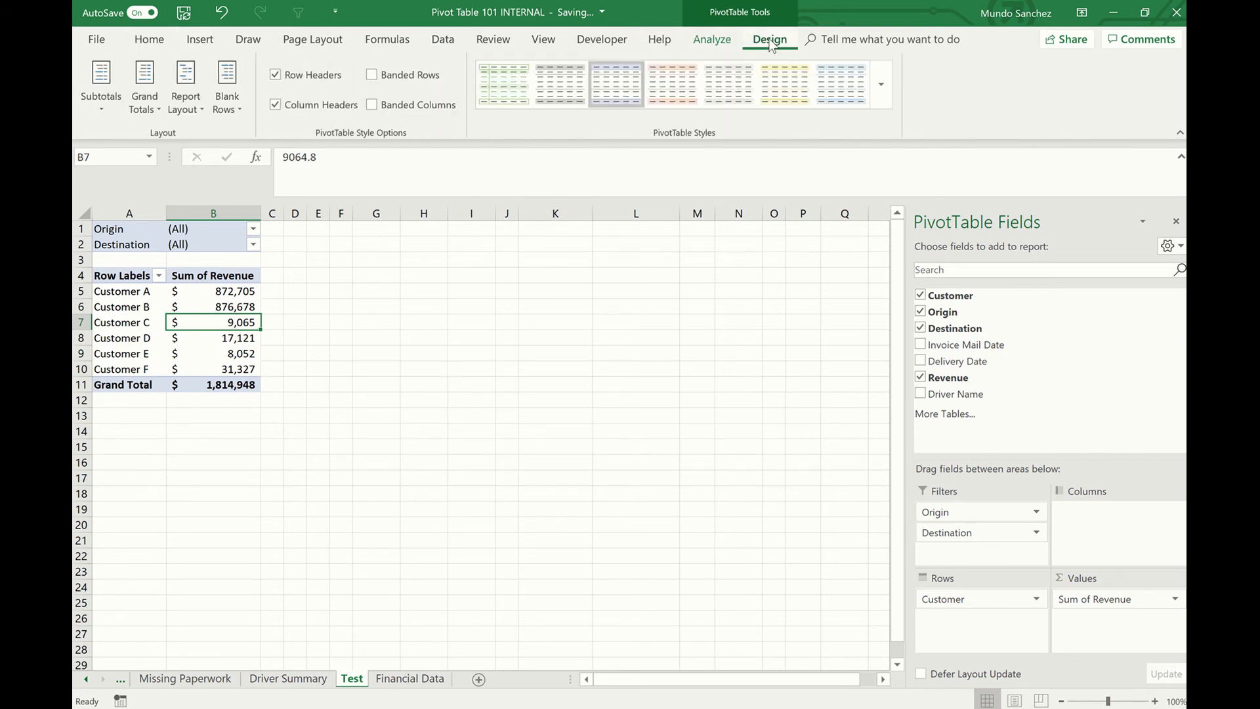
pyautogui.click(733, 46)
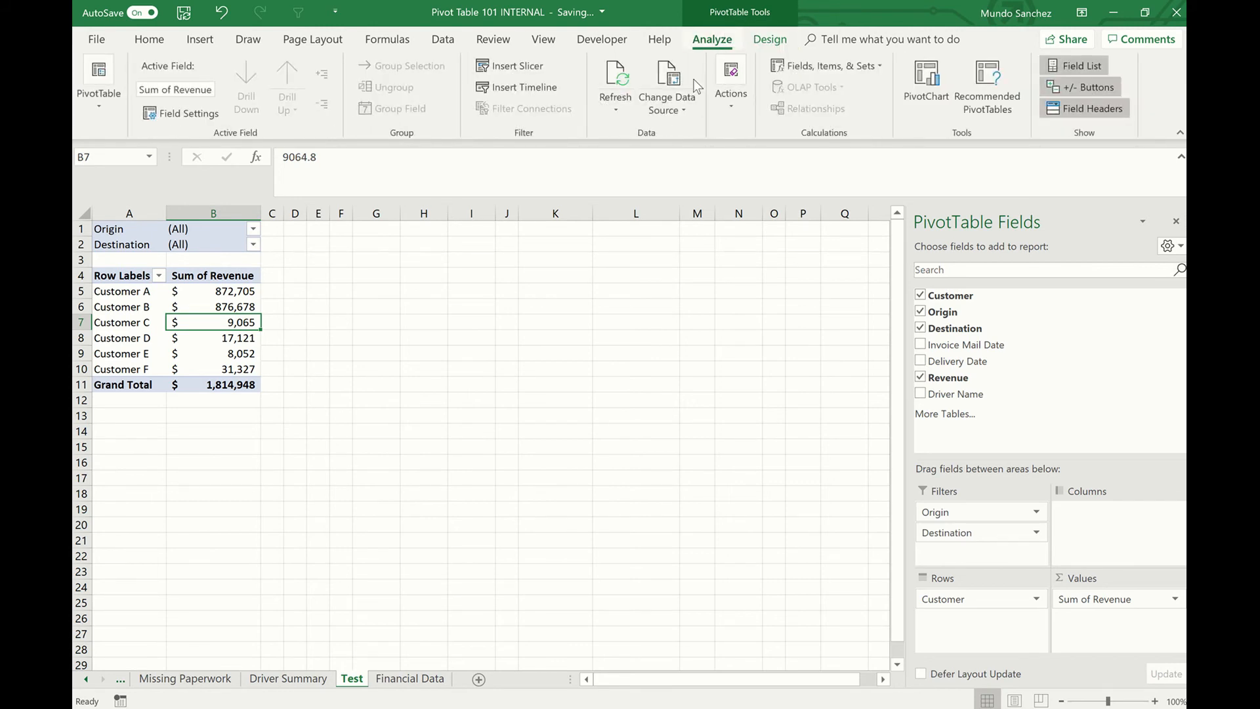
pyautogui.click(677, 119)
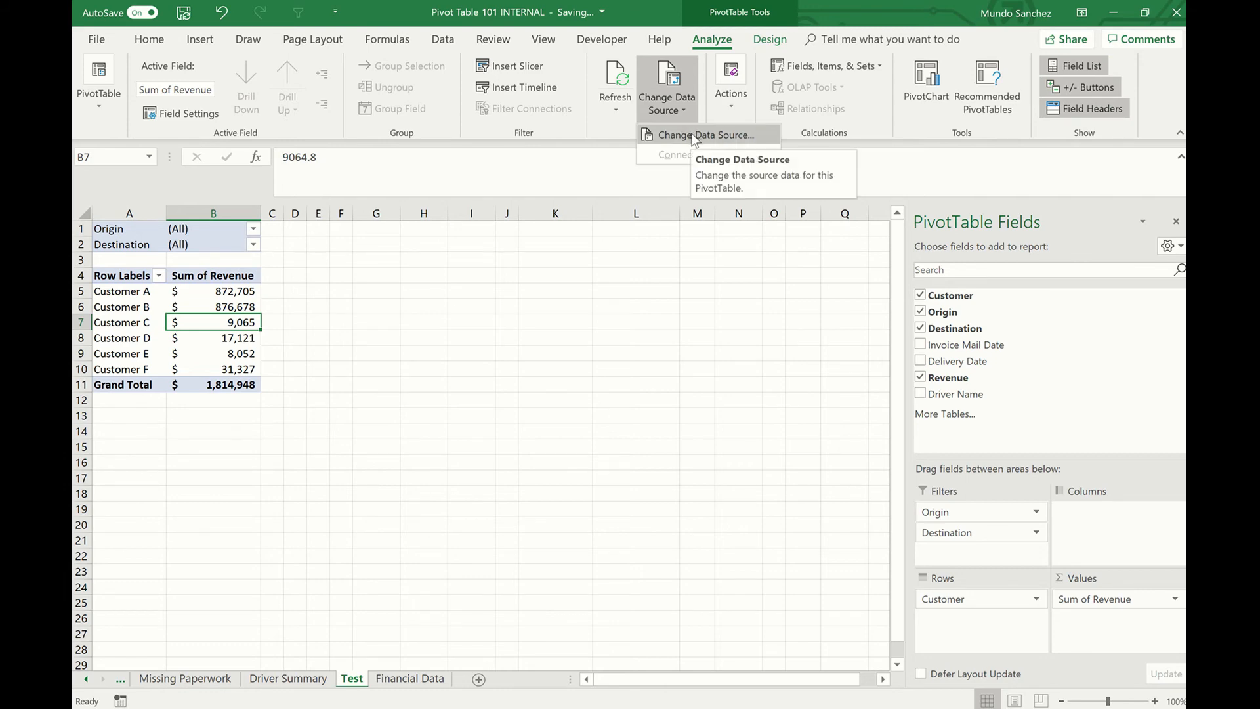
pyautogui.click(691, 134)
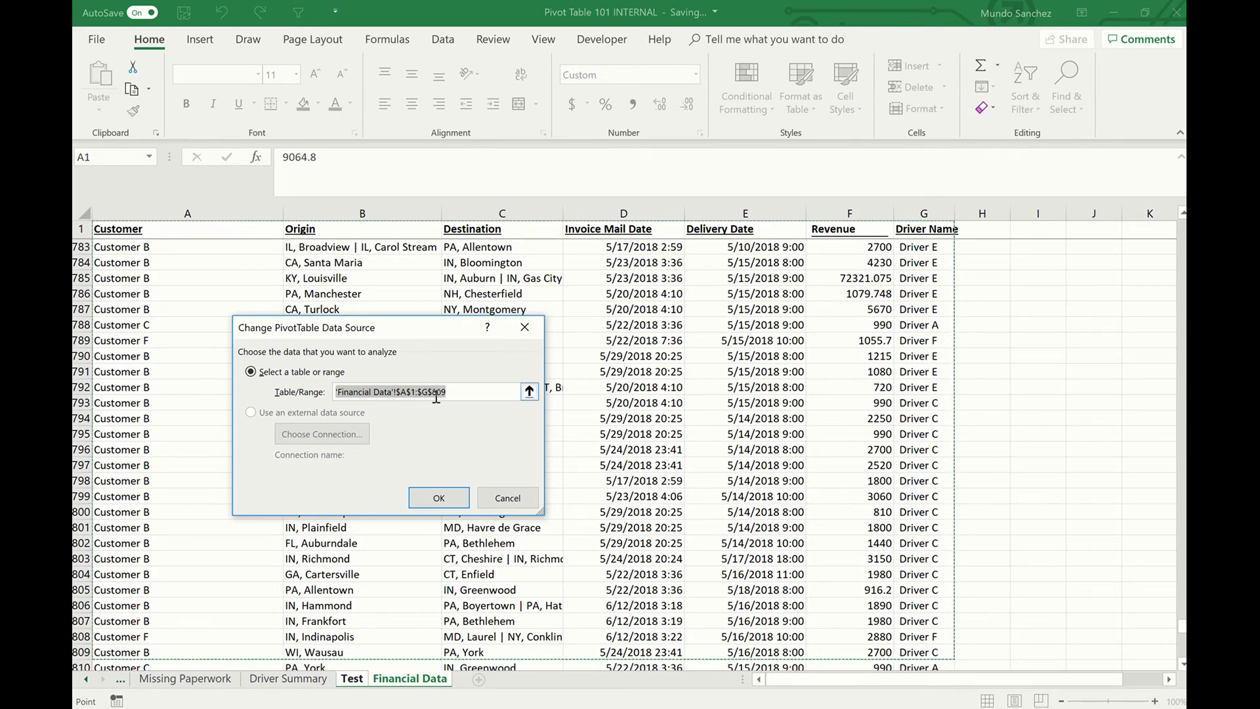
pyautogui.click(458, 393)
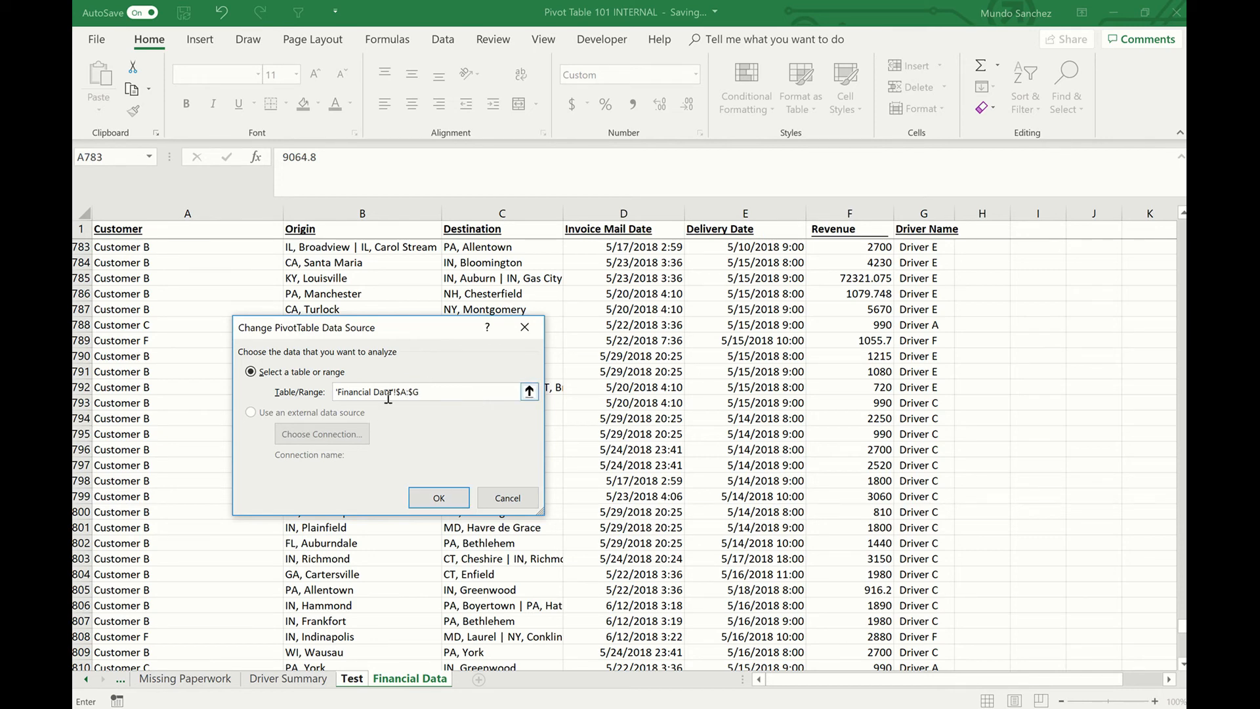
pyautogui.click(401, 392)
pyautogui.click(438, 498)
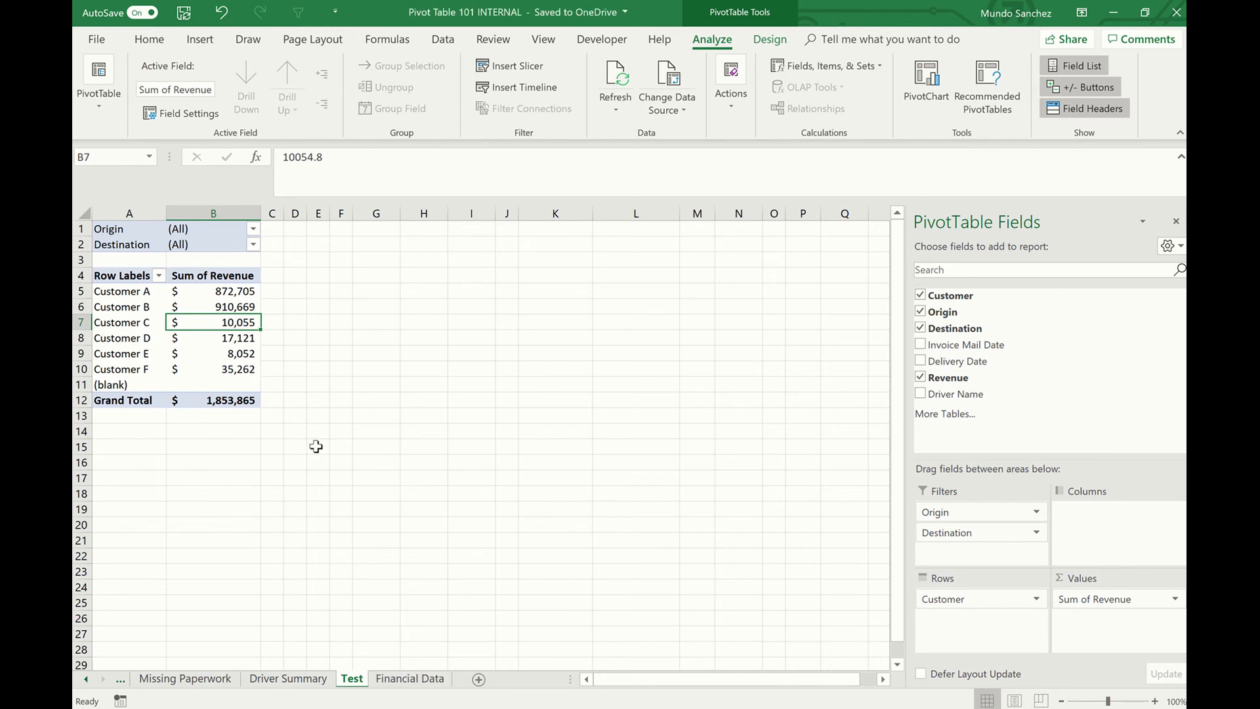
# - Exclude the (blank) entry from the Customer row labels of the Test pivot table
pyautogui.click(159, 276)
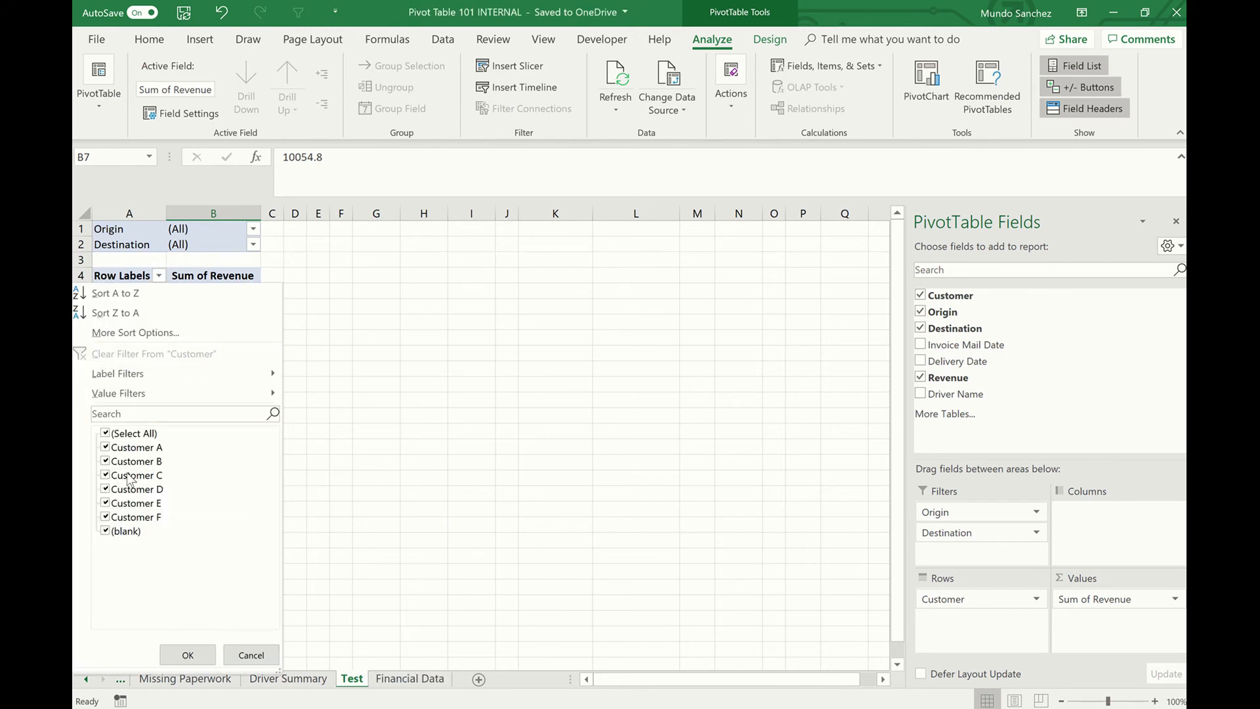
pyautogui.click(126, 532)
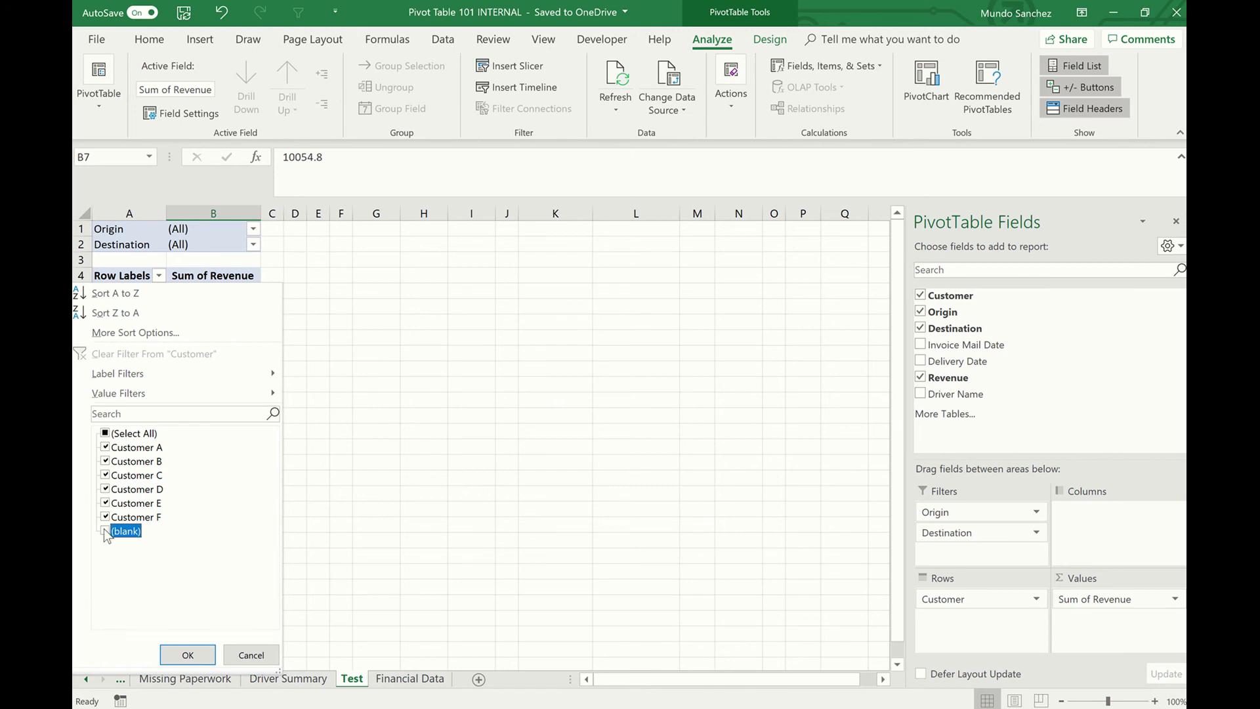
pyautogui.click(188, 654)
pyautogui.click(243, 416)
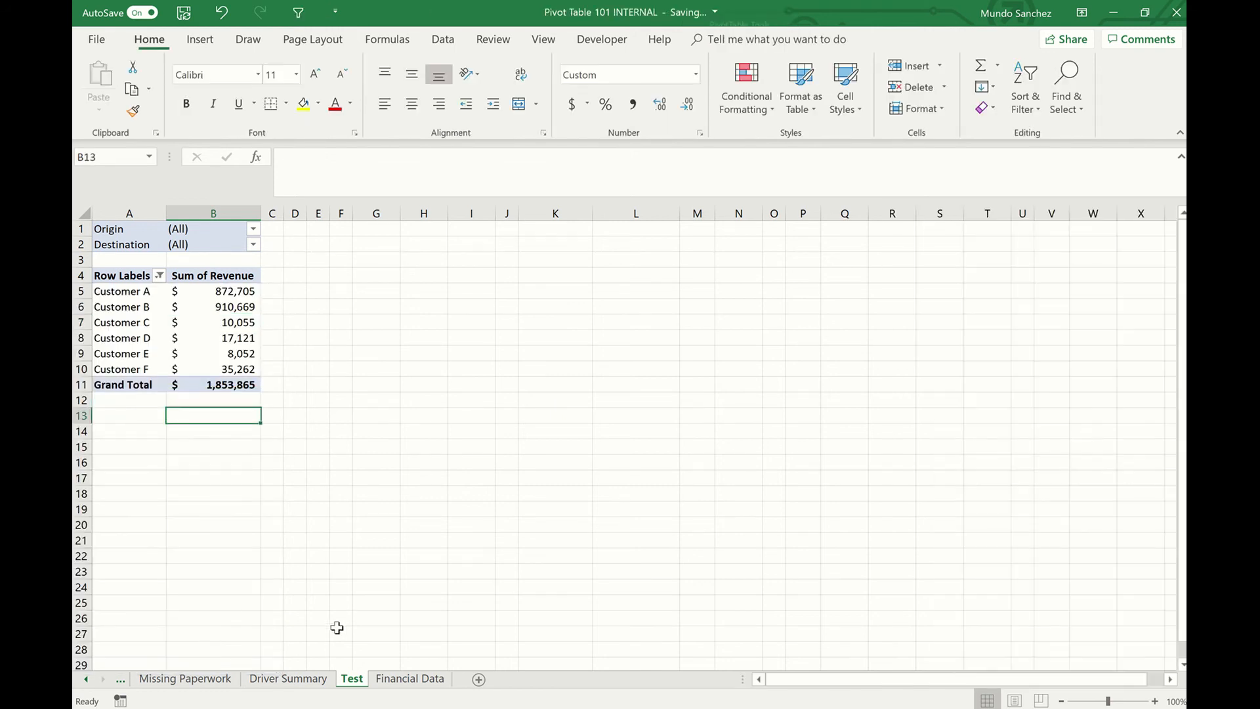
# - Compare the grand total on Driver Summary with the customer revenue amounts and total on the Test sheet
pyautogui.click(288, 679)
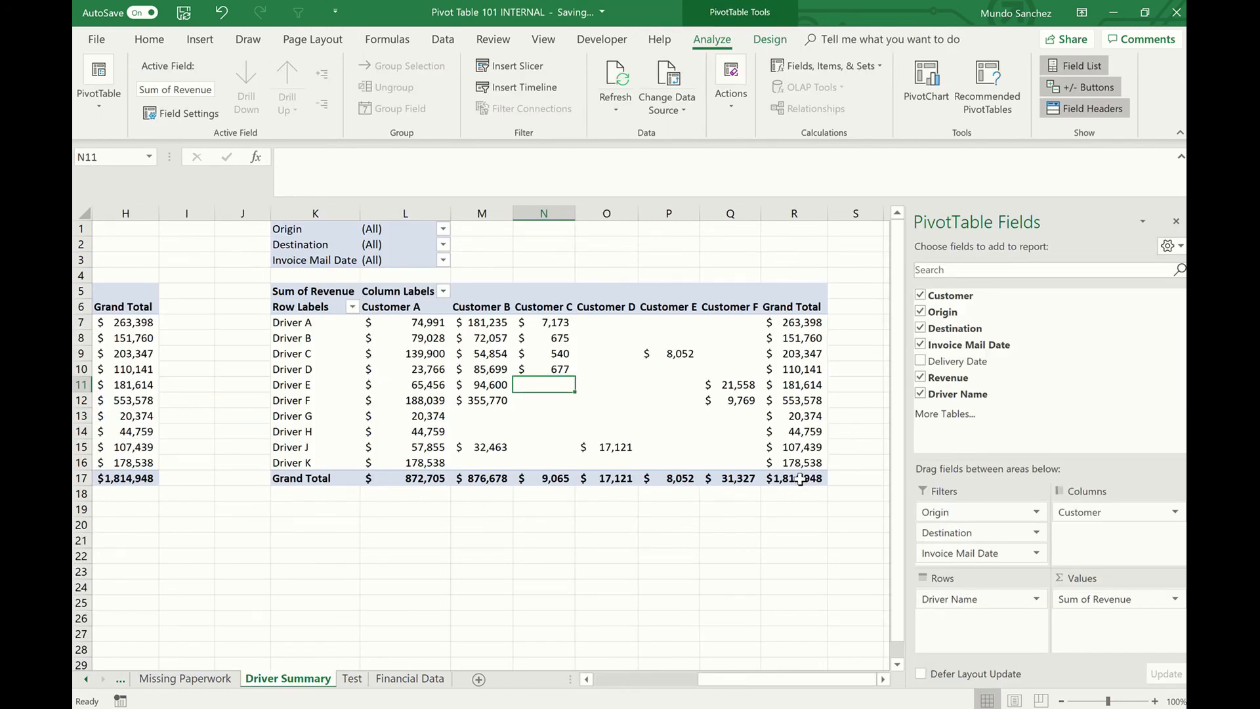
pyautogui.click(800, 479)
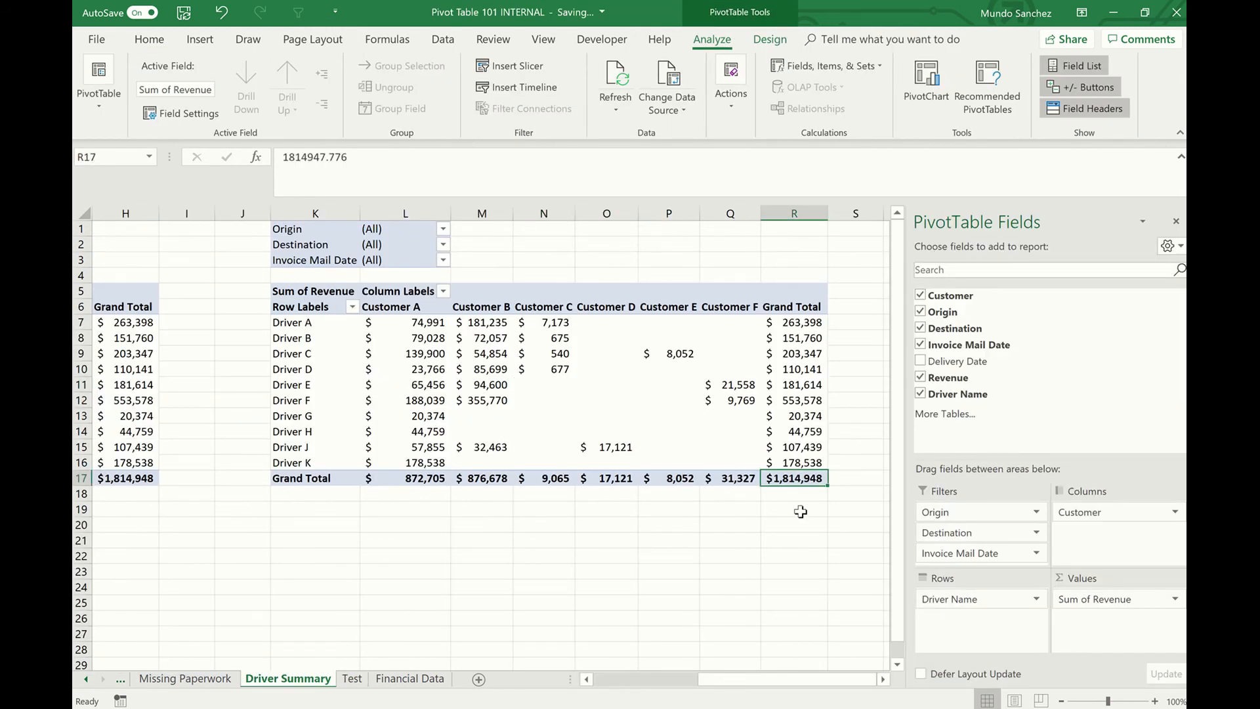
pyautogui.click(353, 679)
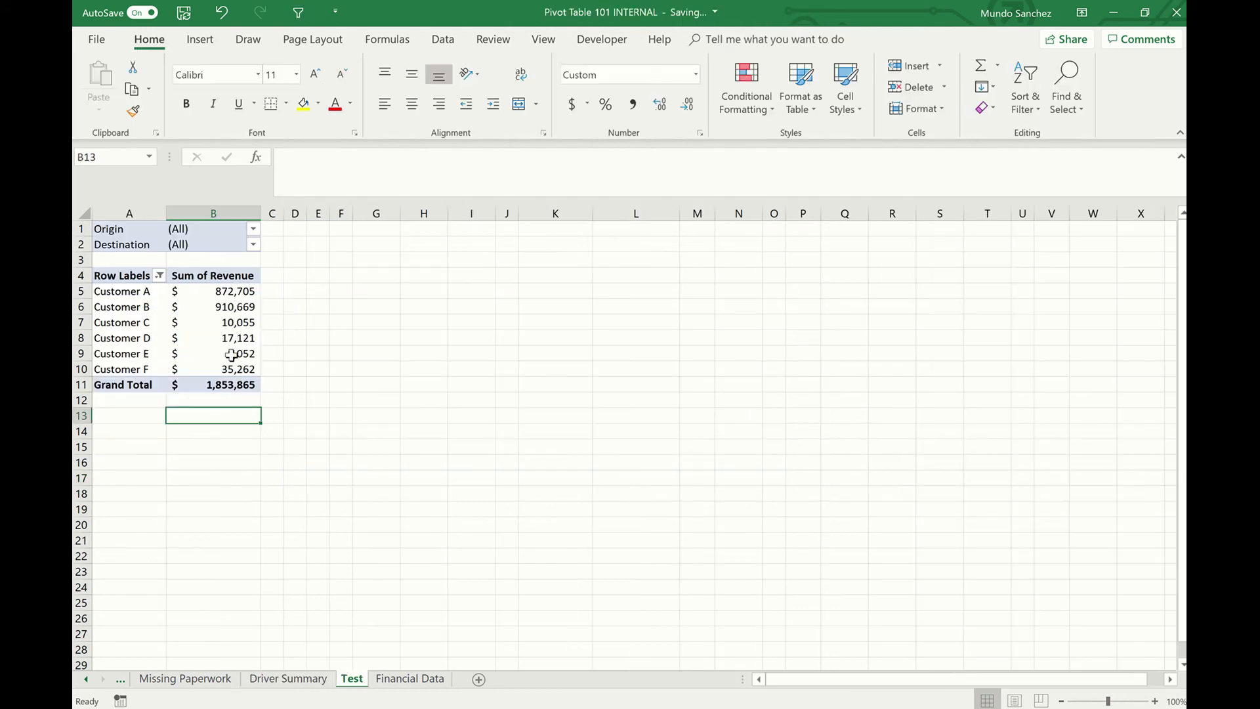
pyautogui.click(239, 355)
pyautogui.click(222, 307)
pyautogui.click(247, 384)
pyautogui.click(237, 321)
pyautogui.click(241, 290)
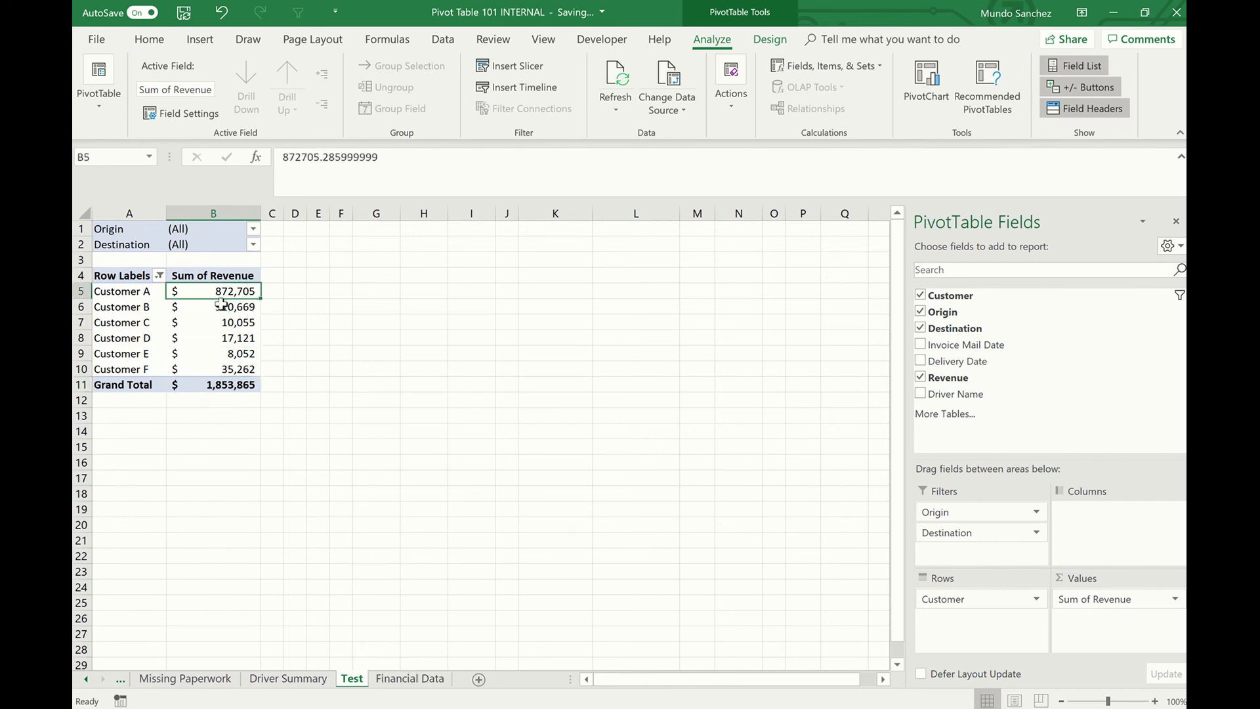
# - Create a pivot table on a new worksheet from the entire columns A to G of Financial Data
pyautogui.click(413, 679)
pyautogui.click(239, 275)
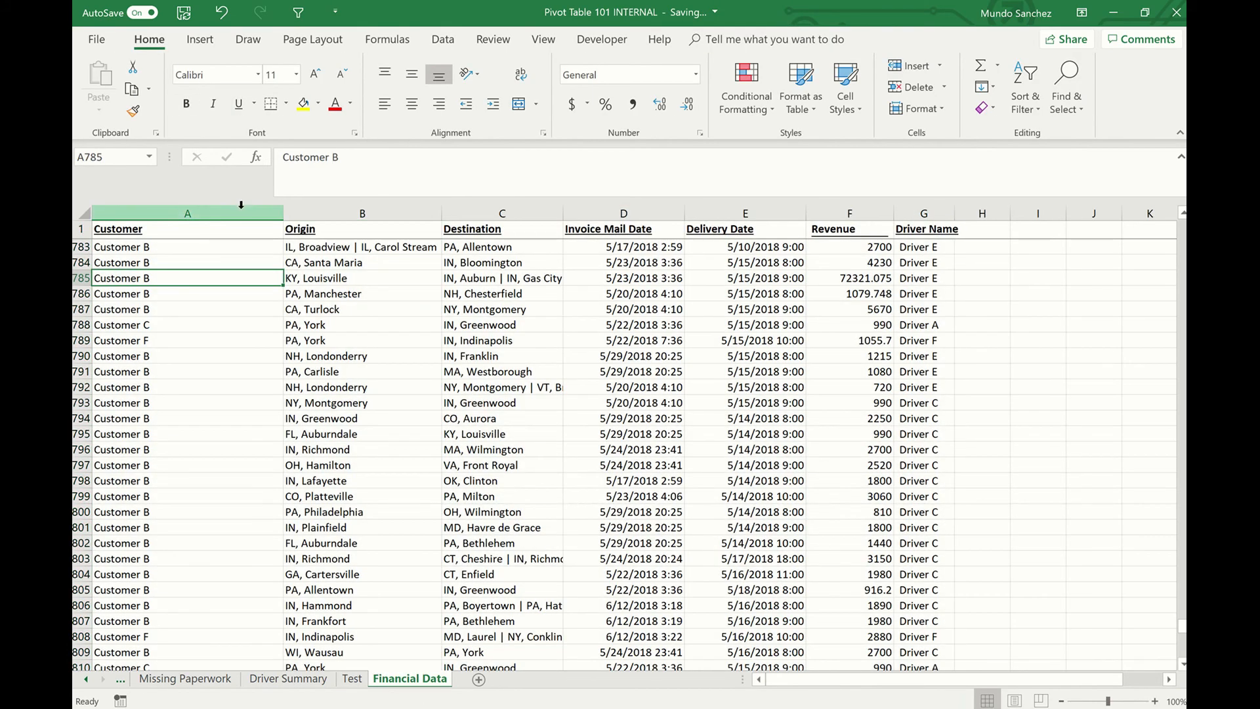
pyautogui.moveTo(238, 206); pyautogui.dragTo(935, 227)
pyautogui.press('alt')
pyautogui.press('n')
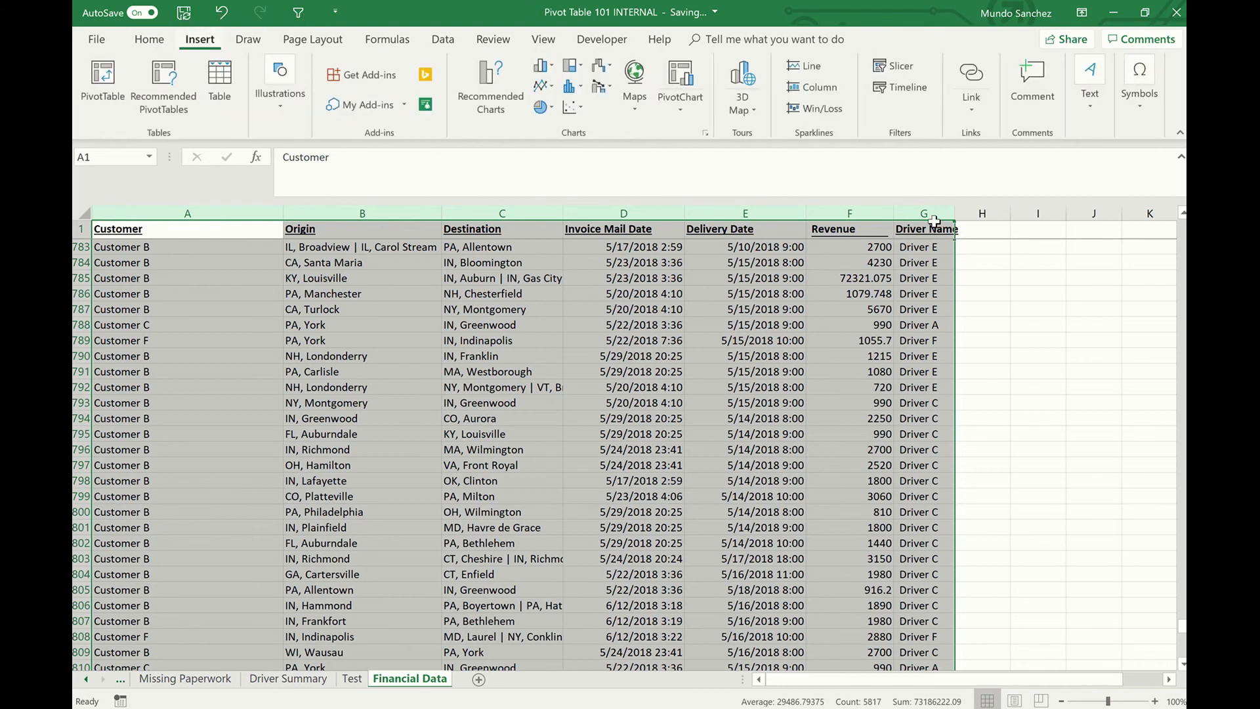
pyautogui.press('v')
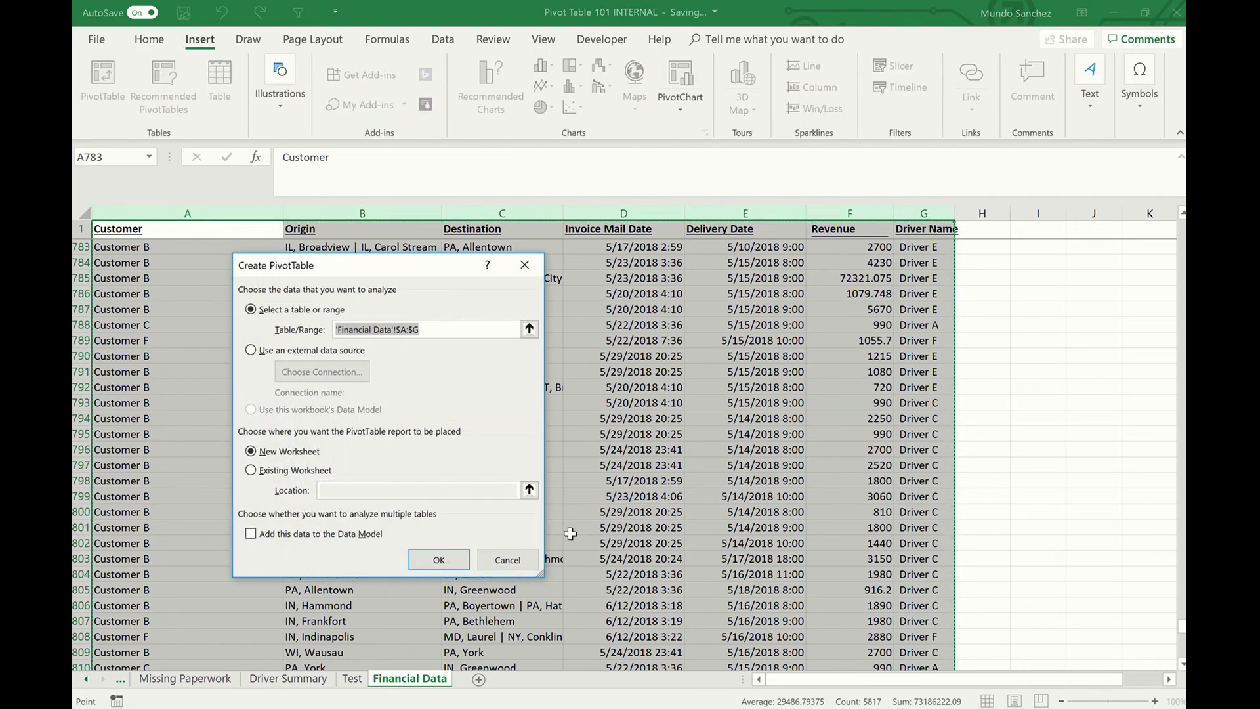
pyautogui.click(457, 566)
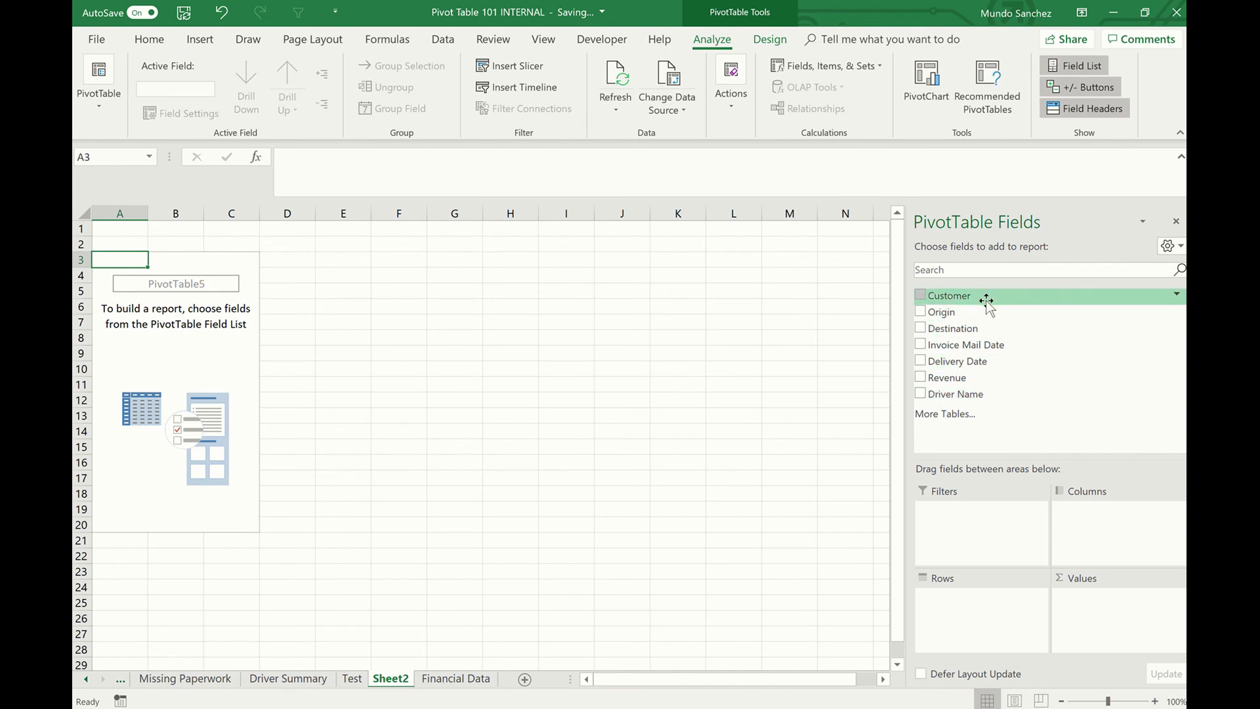
# - Lay out the new pivot table with Driver Name as rows, Customer as columns and Revenue as summed values
pyautogui.moveTo(976, 394); pyautogui.dragTo(979, 627)
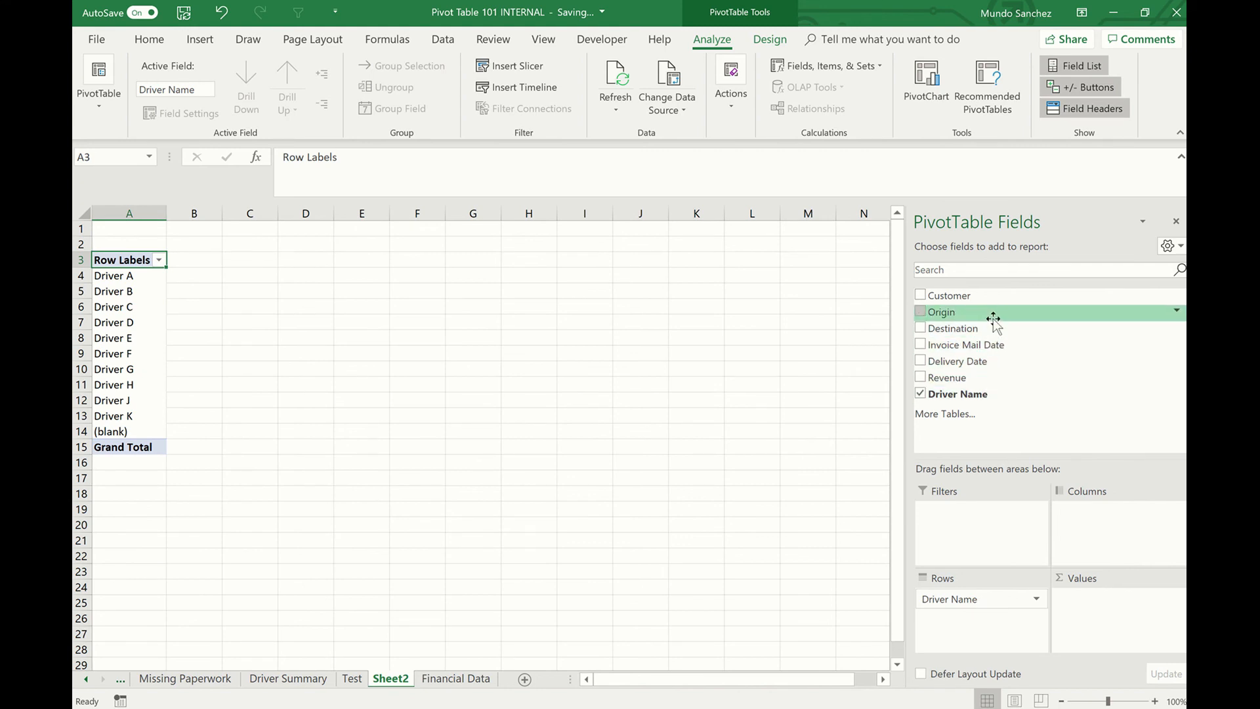
pyautogui.moveTo(988, 295); pyautogui.dragTo(1087, 528)
pyautogui.moveTo(985, 377); pyautogui.dragTo(1093, 627)
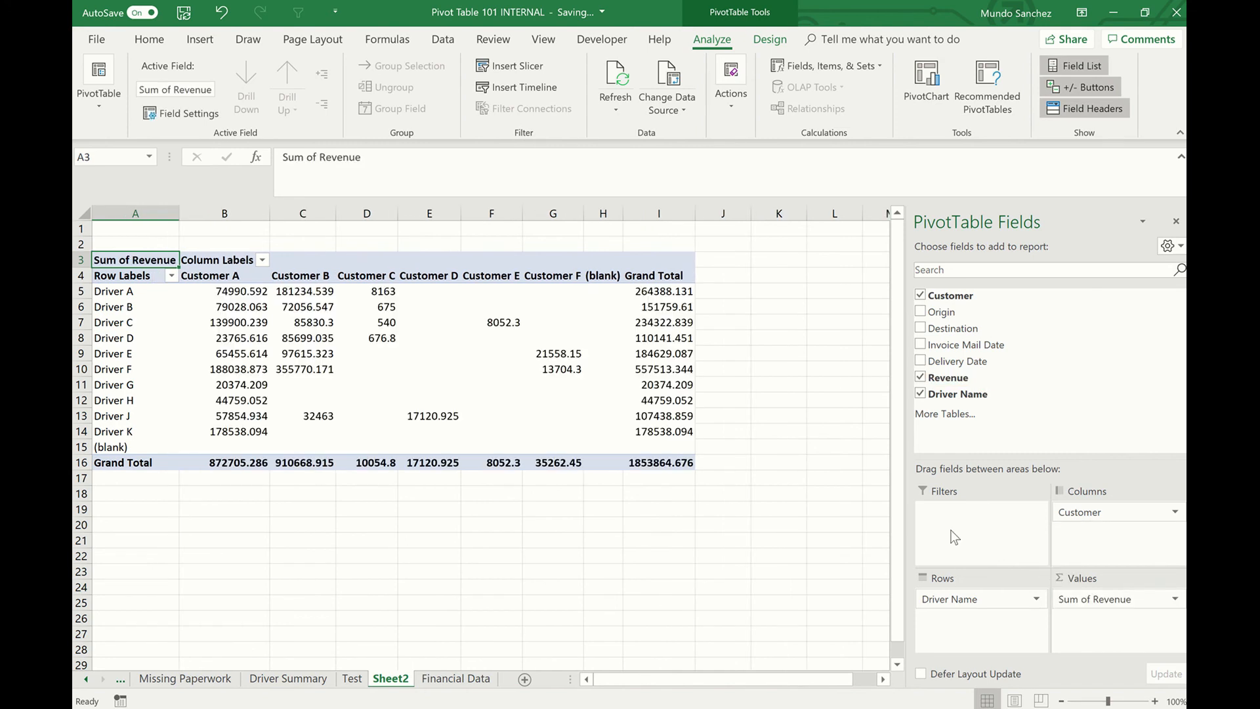
# - Filter the (blank) customer out of the new pivot table's column labels
pyautogui.click(261, 261)
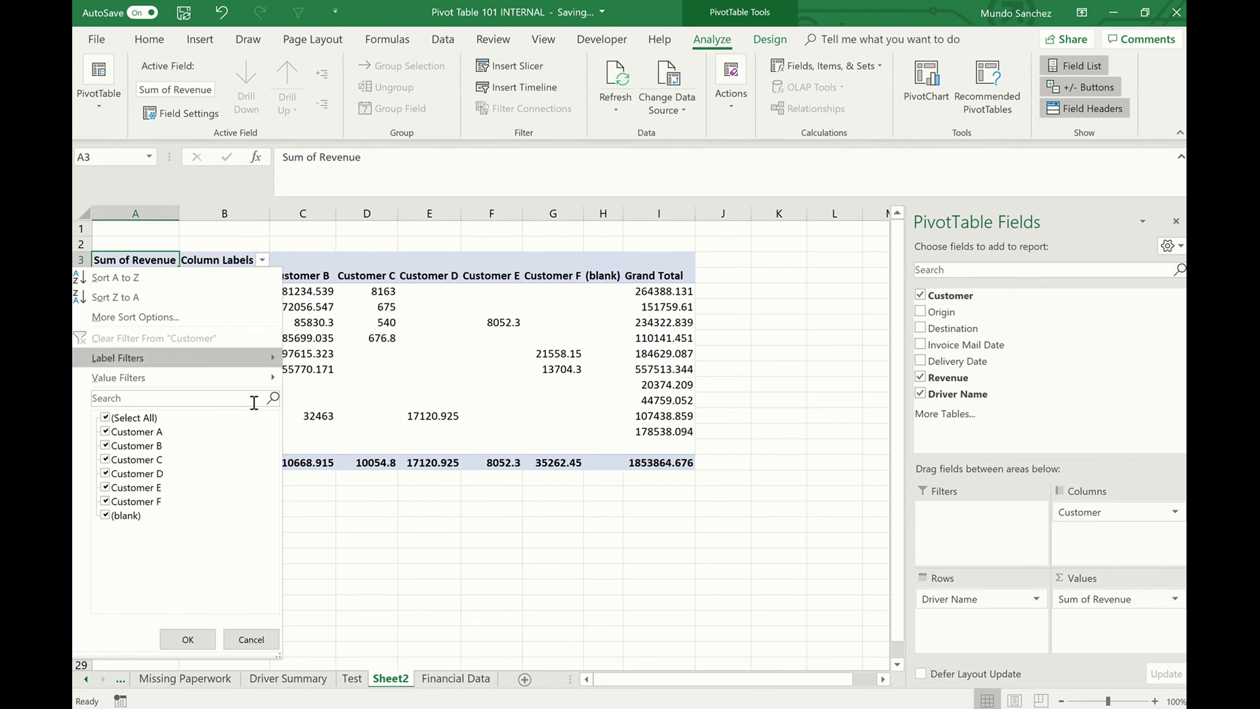
pyautogui.click(106, 515)
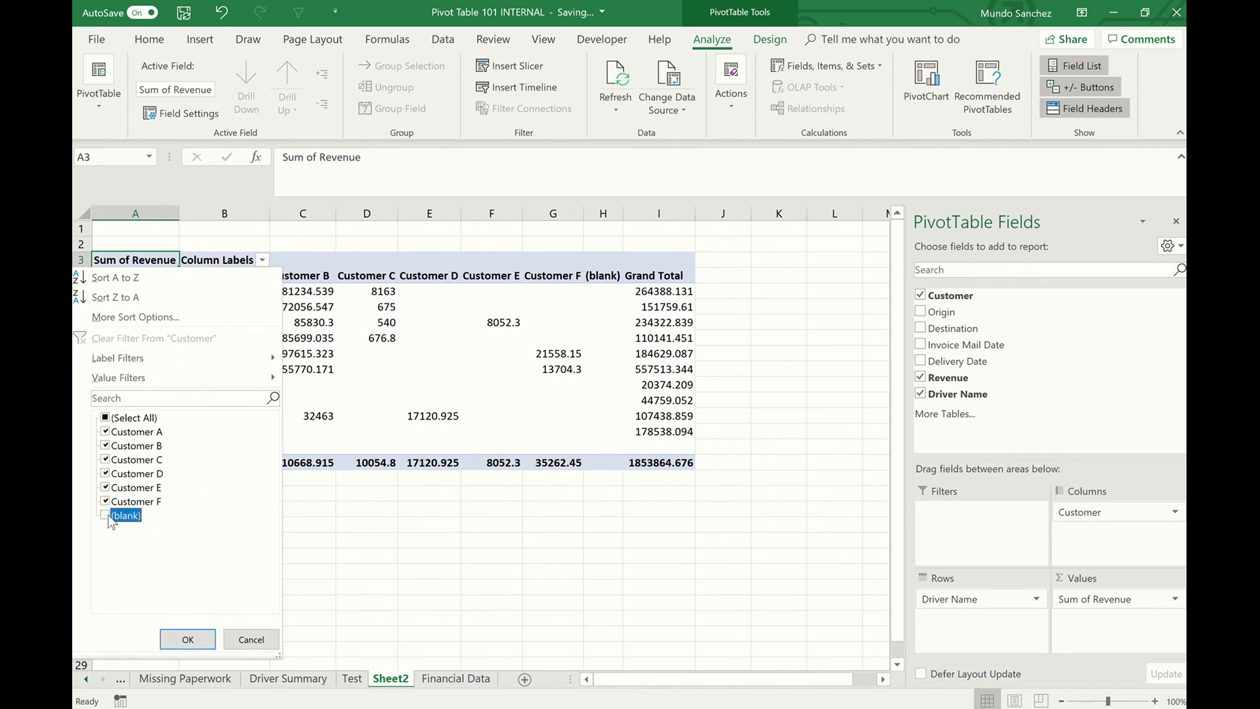
pyautogui.click(187, 639)
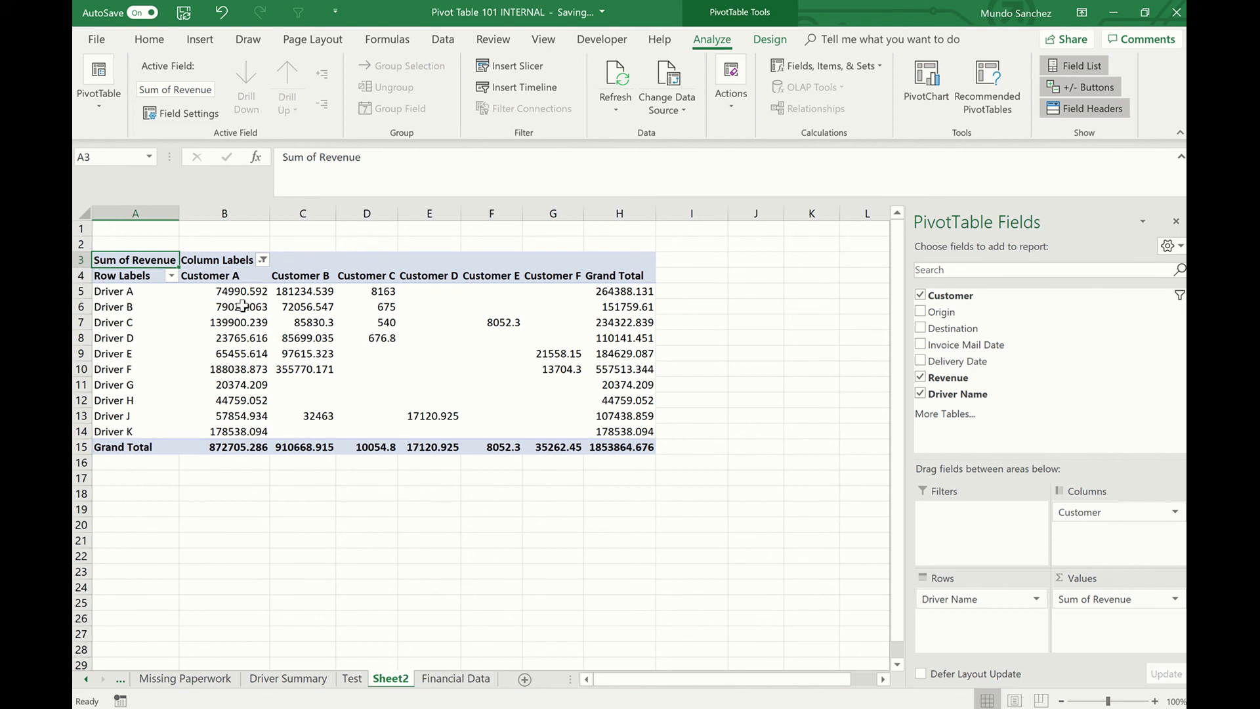
# - Format the new pivot table's revenue values and totals, B5 through H15, as dollar accounting amounts without decimals
pyautogui.moveTo(233, 290); pyautogui.dragTo(643, 444)
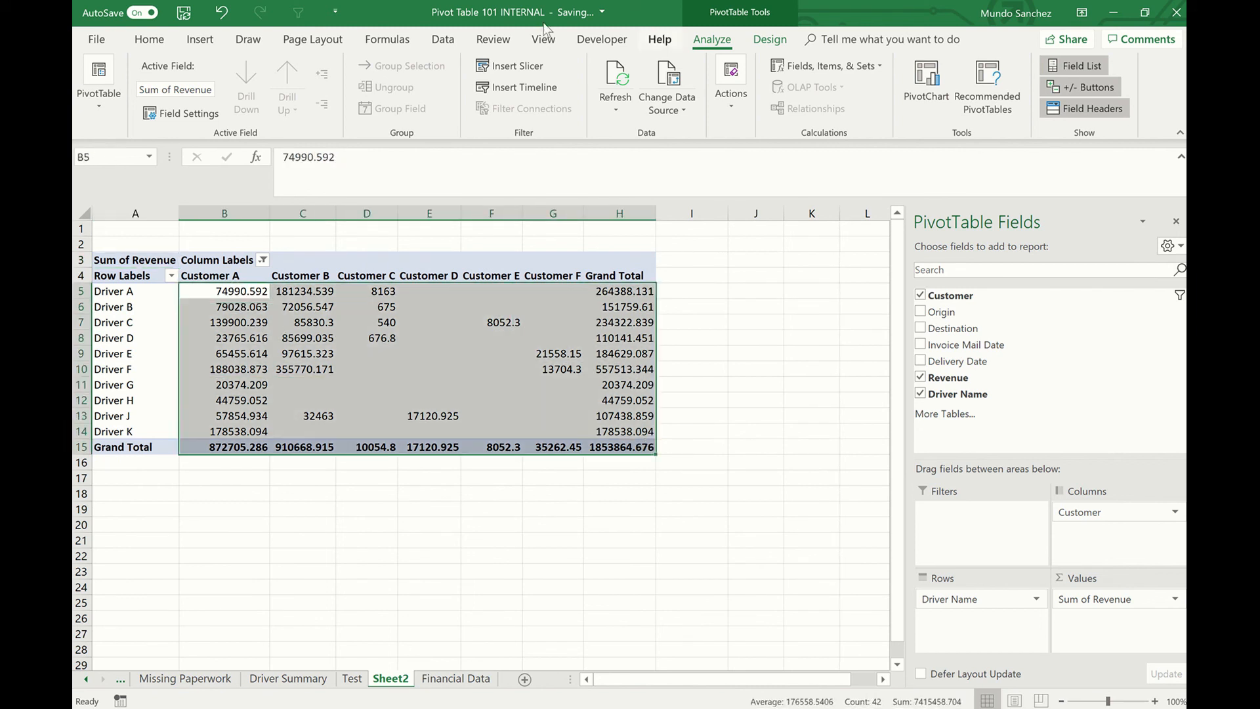
pyautogui.click(150, 40)
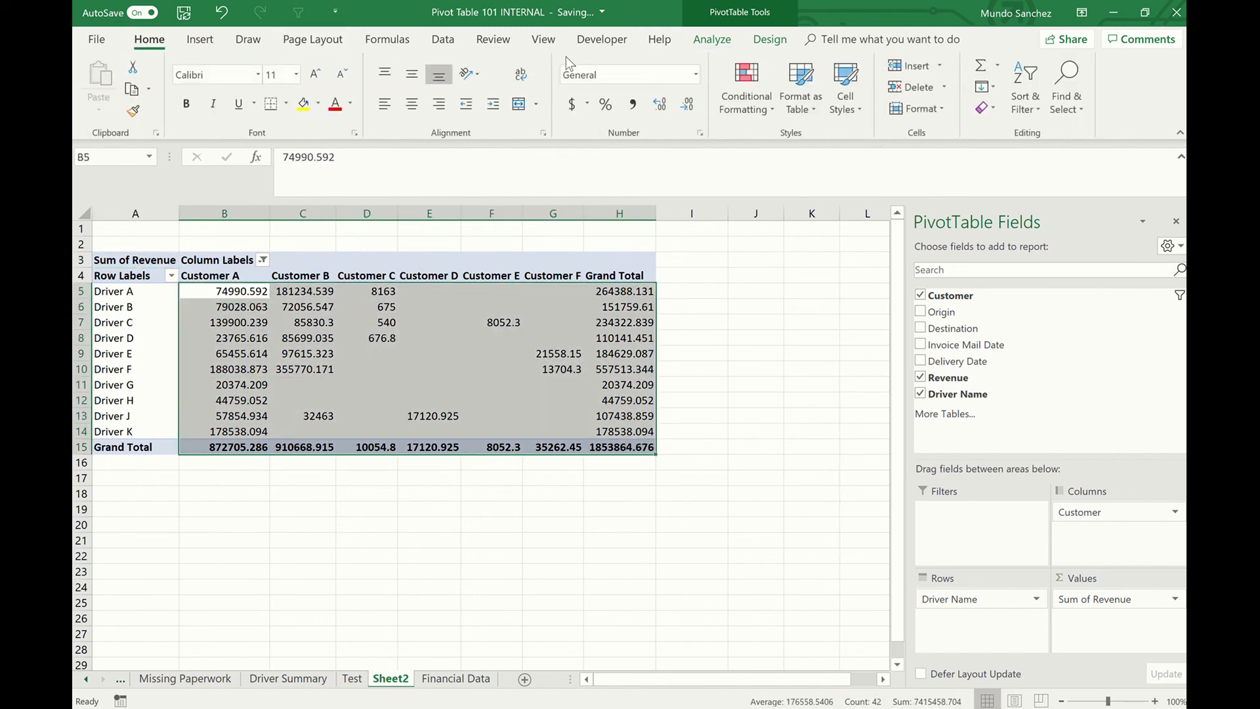
pyautogui.click(571, 104)
pyautogui.click(695, 113)
pyautogui.click(694, 113)
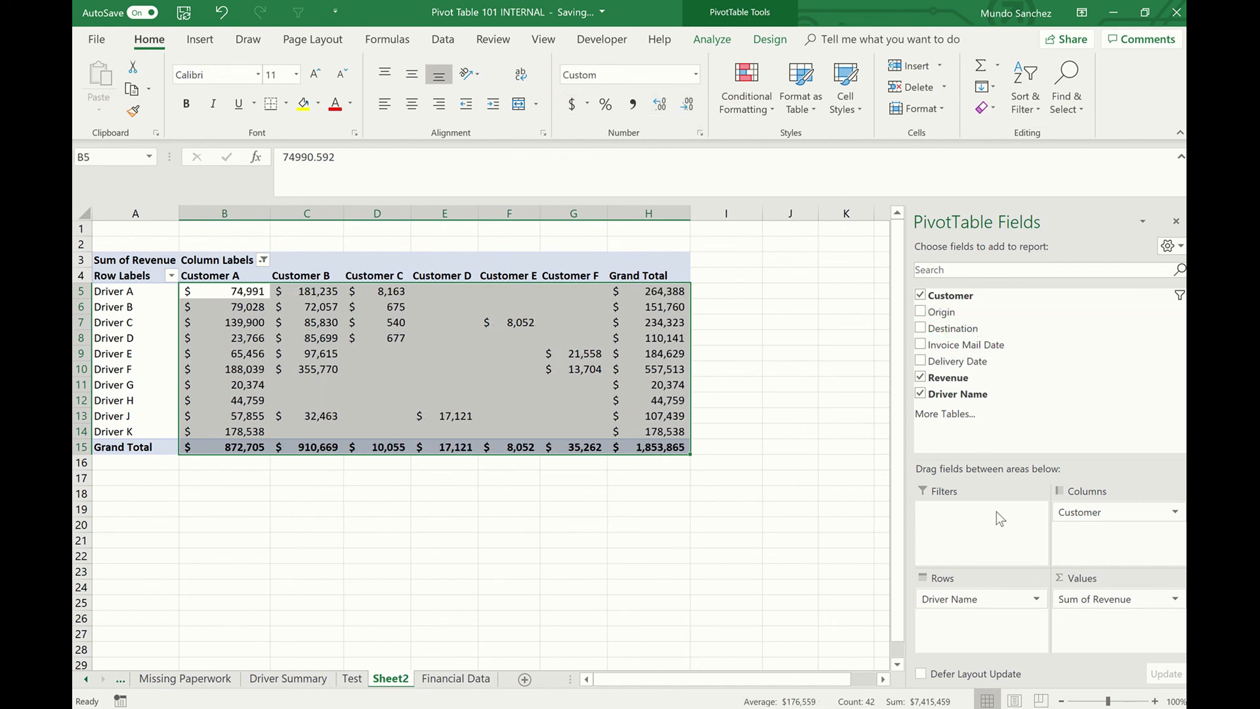
pyautogui.click(397, 368)
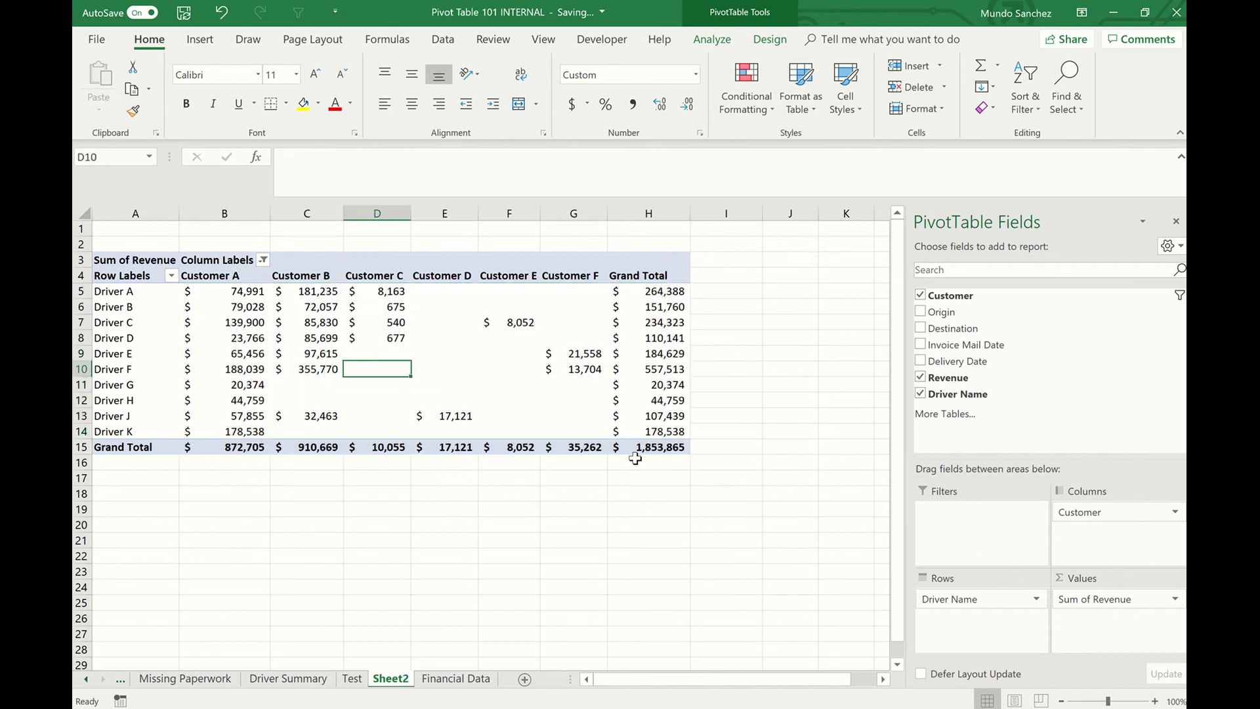
pyautogui.click(664, 449)
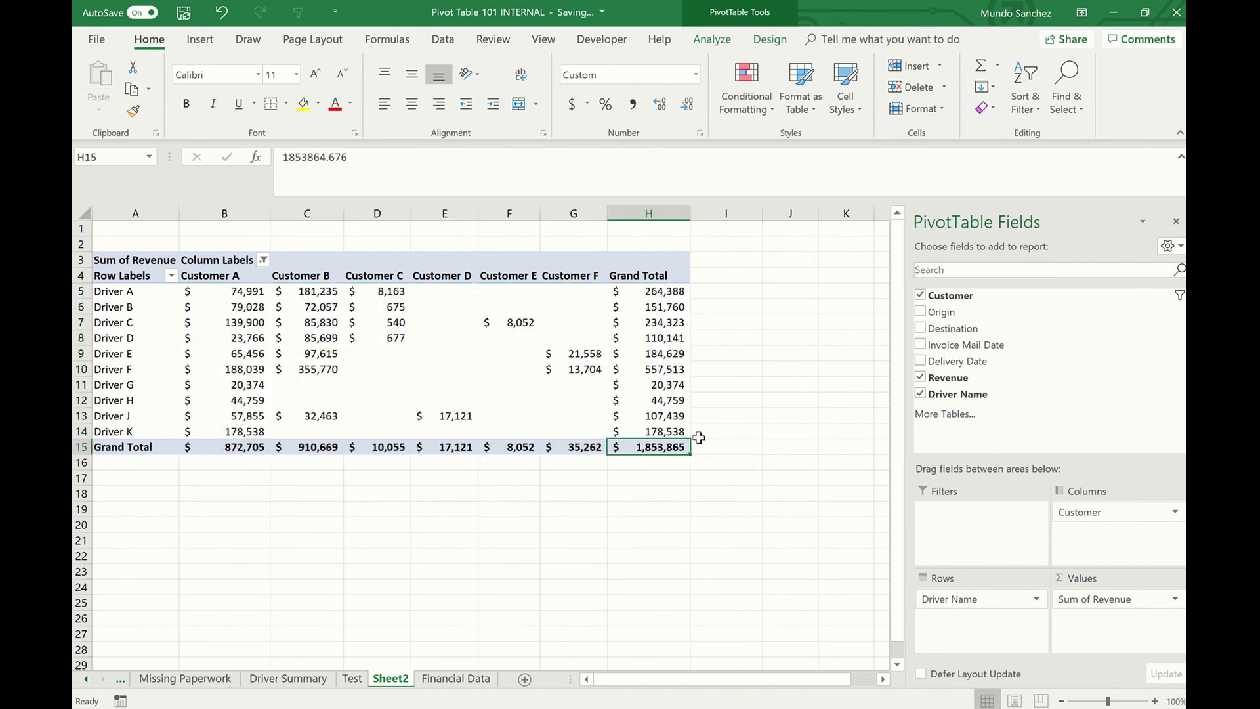
# - Copy the Financial Data records in columns A to G from row 774 down to the last row, 831
pyautogui.click(433, 680)
pyautogui.click(359, 512)
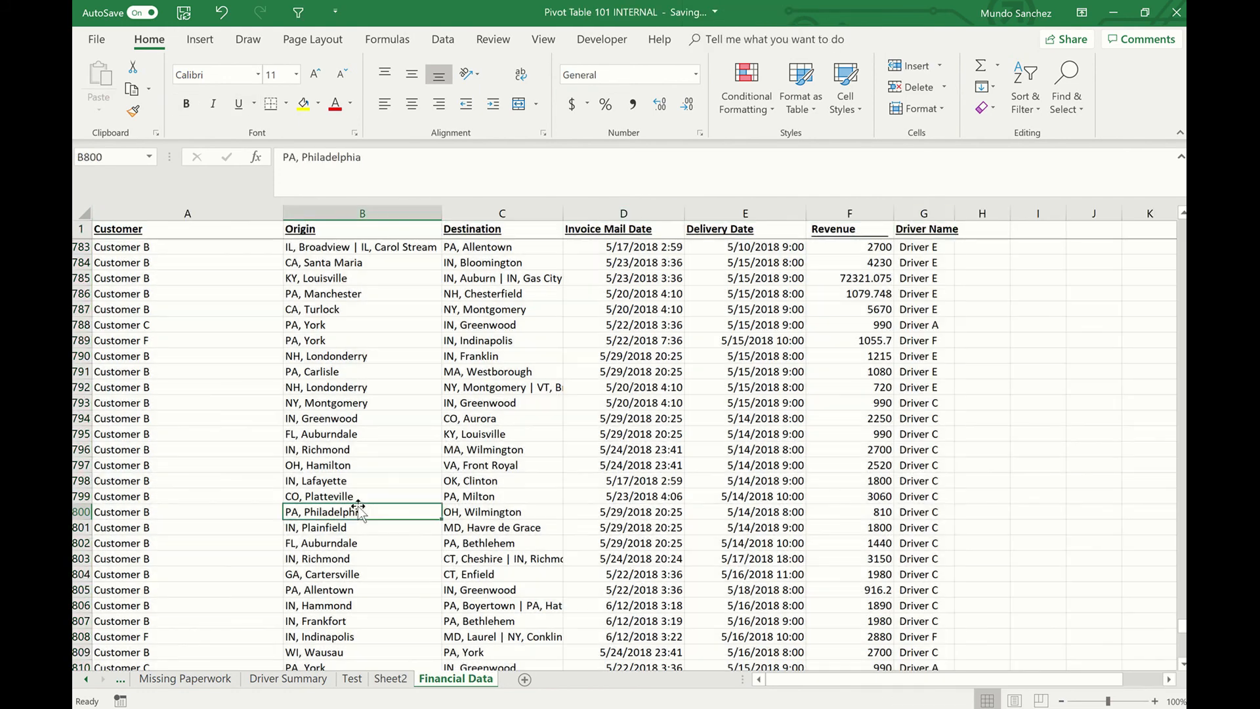
pyautogui.press('Left')
pyautogui.hotkey('ctrl', 'Down')
pyautogui.press('Up')
pyautogui.press('Up')
pyautogui.press('Up')
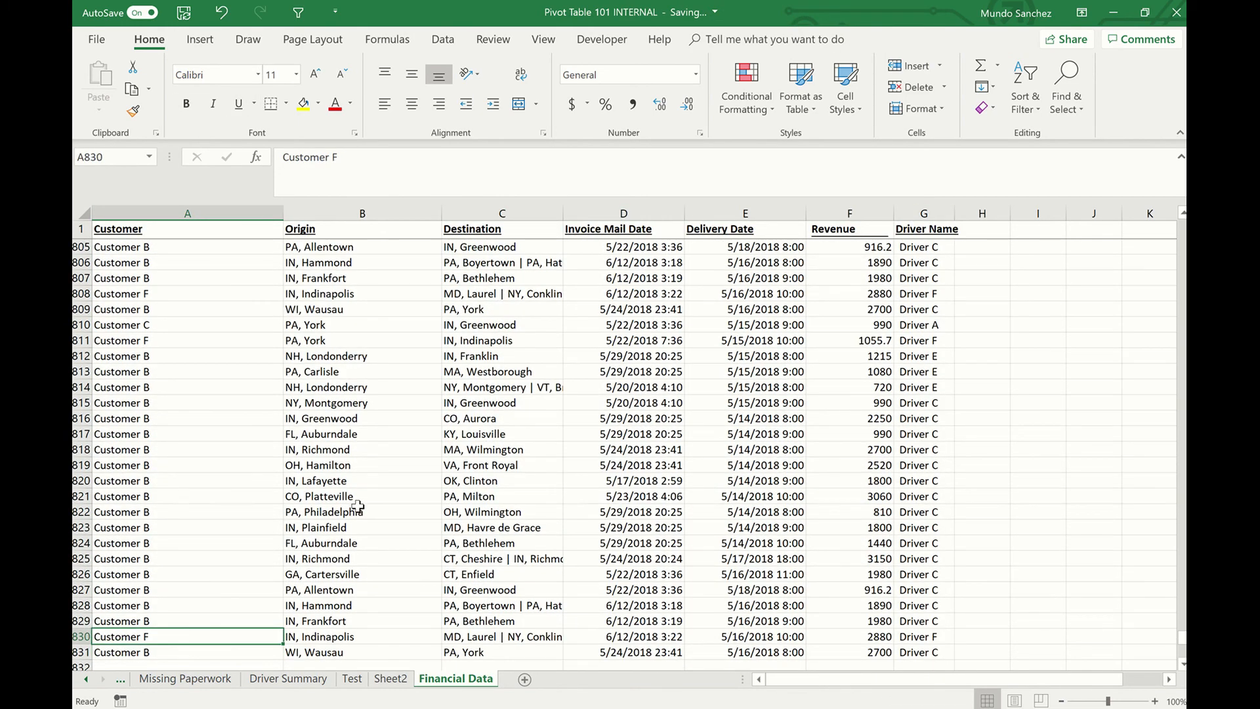
pyautogui.press('Up')
pyautogui.press('Up')
pyautogui.press('Up')
pyautogui.press('Up')
pyautogui.press('Up')
pyautogui.press('Up')
pyautogui.press('Up')
pyautogui.press('Up')
pyautogui.press('Up')
pyautogui.press('Up')
pyautogui.press('Up')
pyautogui.press('Up')
pyautogui.press('Up')
pyautogui.press('Up')
pyautogui.press('Up')
pyautogui.press('Up')
pyautogui.press('Up')
pyautogui.press('Up')
pyautogui.press('Up')
pyautogui.press('Up')
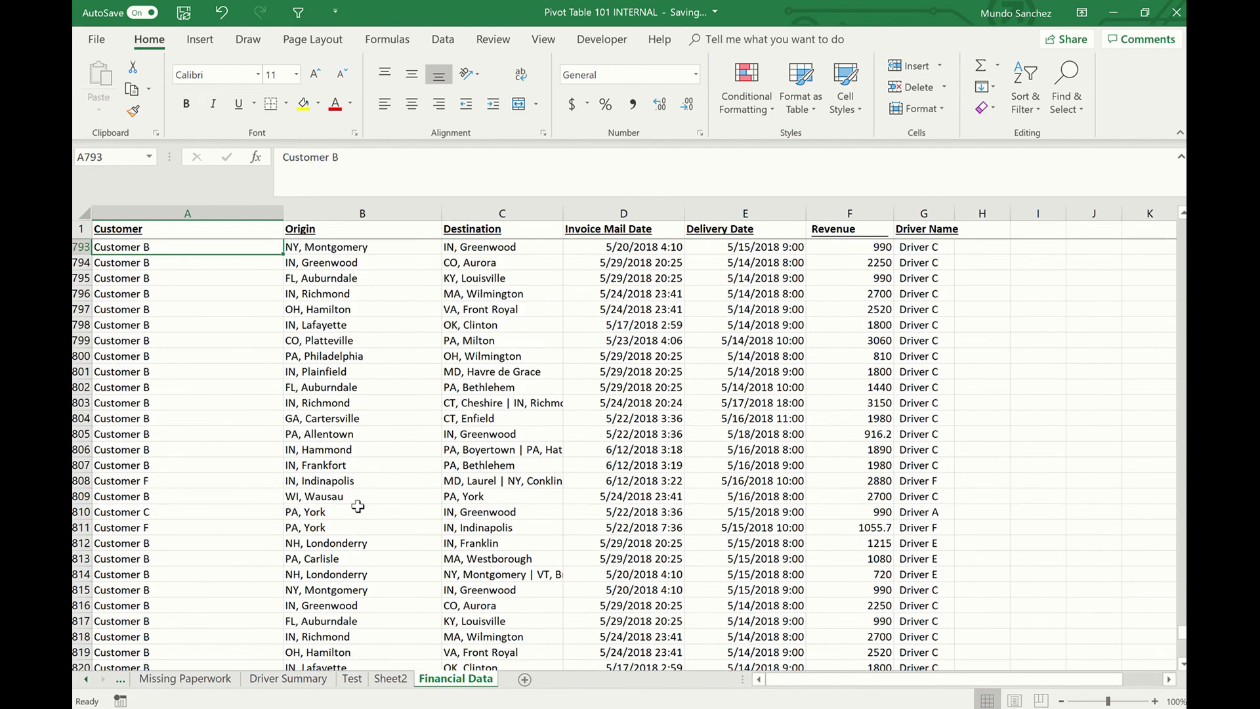
pyautogui.press('Up')
pyautogui.press('Up')
pyautogui.press('Up')
pyautogui.press('Up')
pyautogui.press('Up')
pyautogui.press('Up')
pyautogui.press('Up')
pyautogui.hotkey('shift', 'Right')
pyautogui.hotkey('shift', 'Right')
pyautogui.hotkey('shift', 'Right')
pyautogui.hotkey('shift', 'Right')
pyautogui.hotkey('shift', 'Right')
pyautogui.hotkey('shift', 'Right')
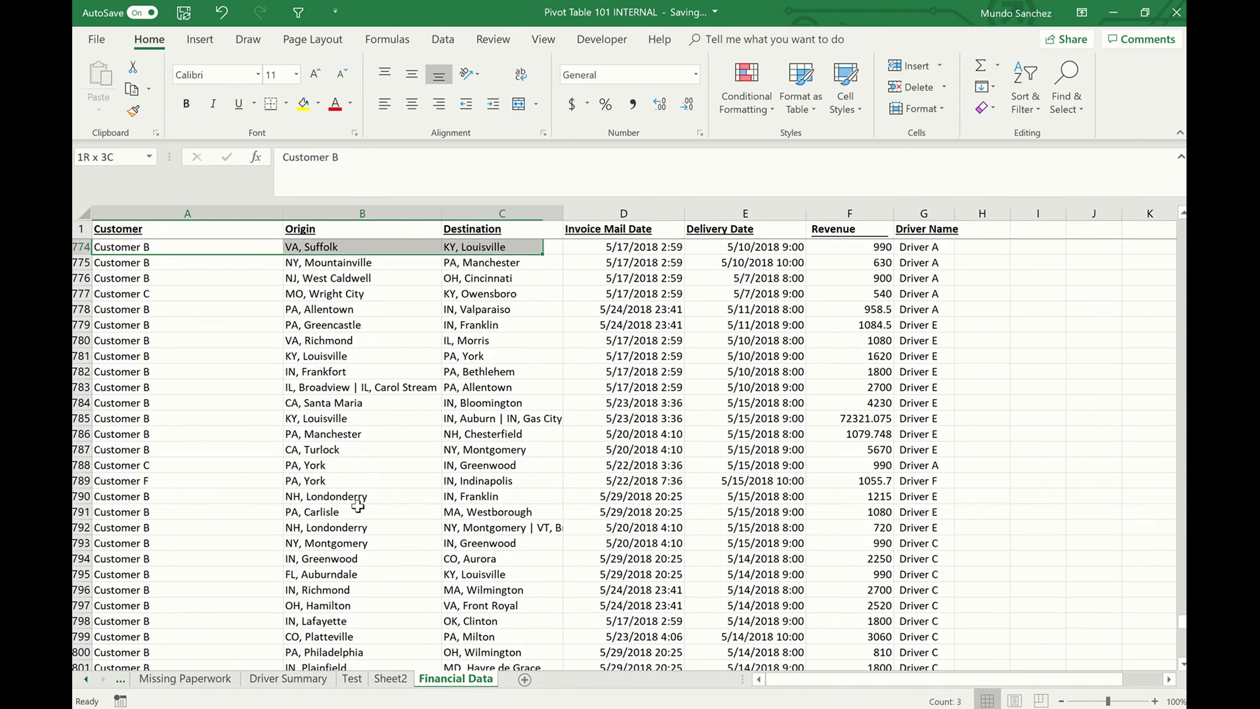
pyautogui.hotkey('ctrl', 'shift', 'Down')
pyautogui.hotkey('ctrl', 'c')
# - Paste the copied records below the existing Financial Data starting at A832, and return to the pivot table on Sheet2
pyautogui.scroll(-5, 357, 519)
pyautogui.click(245, 449)
pyautogui.hotkey('ctrl', 'v')
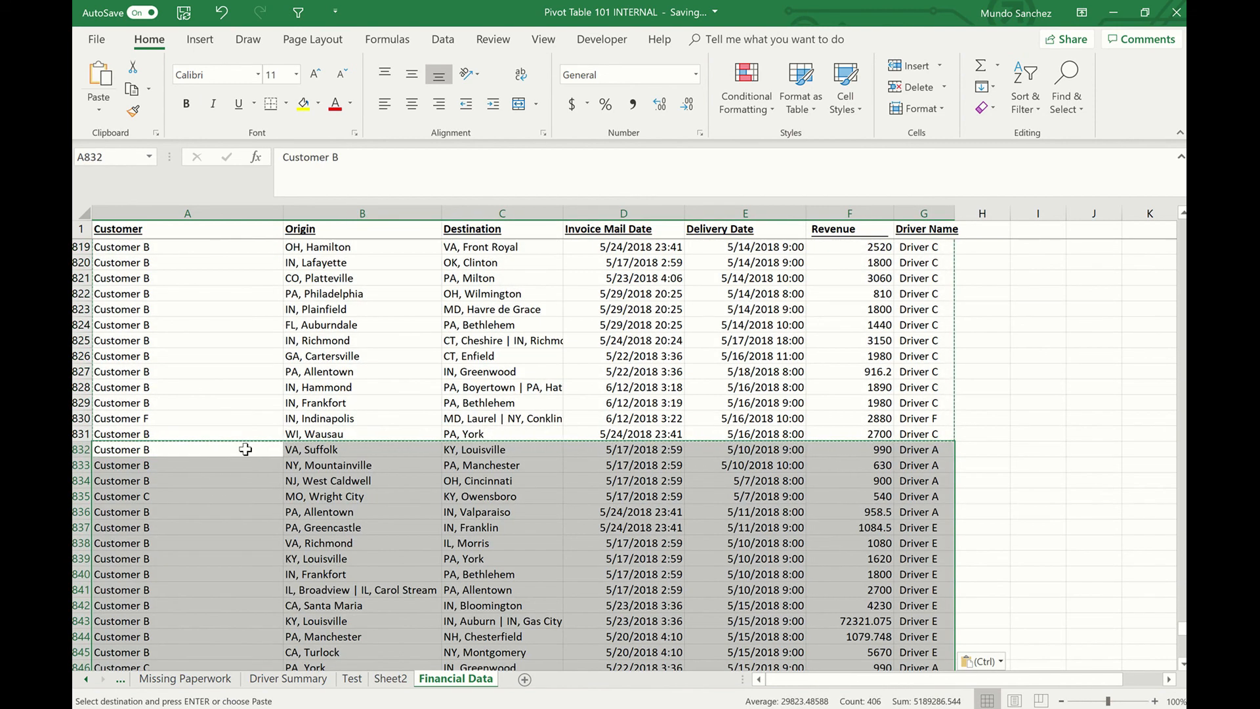
pyautogui.click(390, 679)
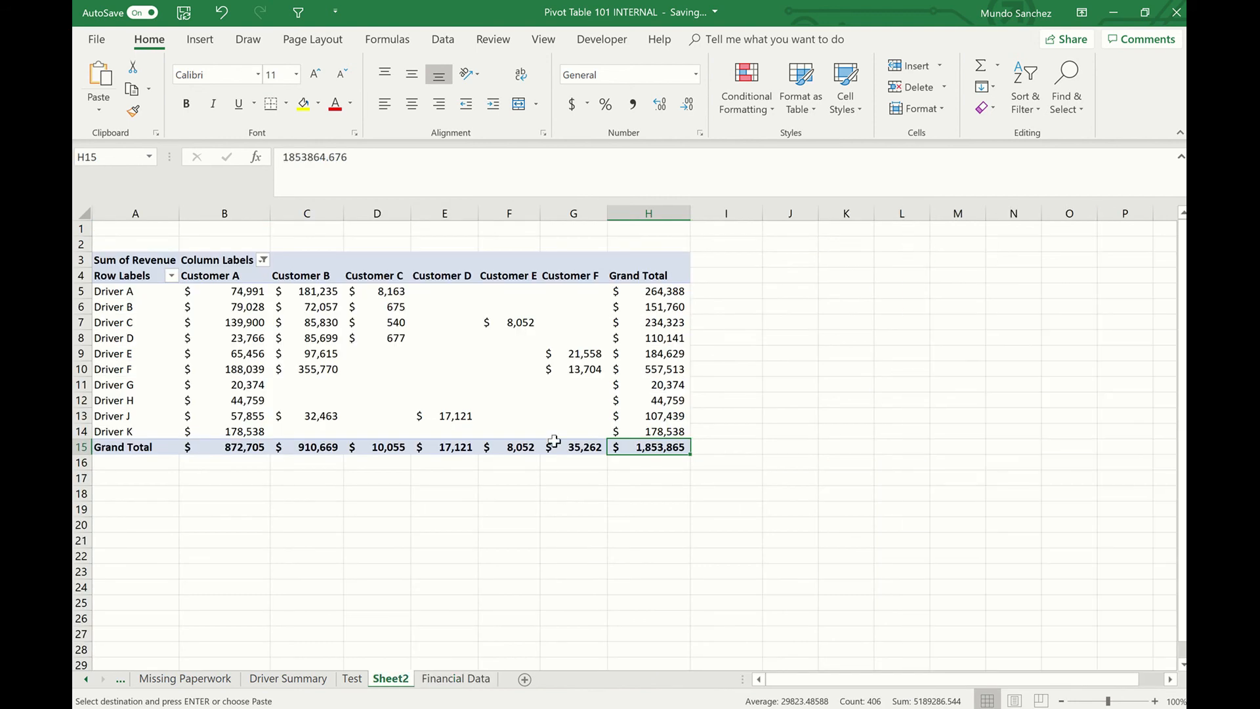
# - Refresh all pivot tables in the workbook from the Sheet2 pivot table, and check the Test sheet's pivot table
pyautogui.click(475, 358)
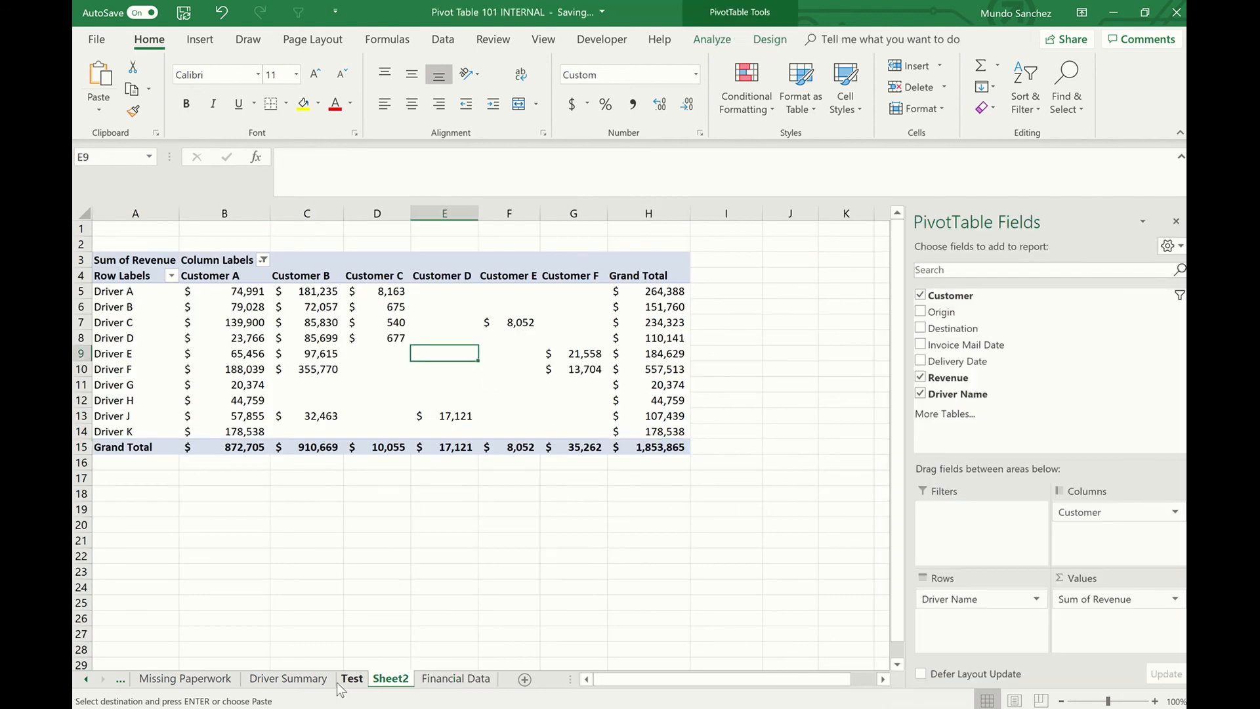
pyautogui.click(504, 318)
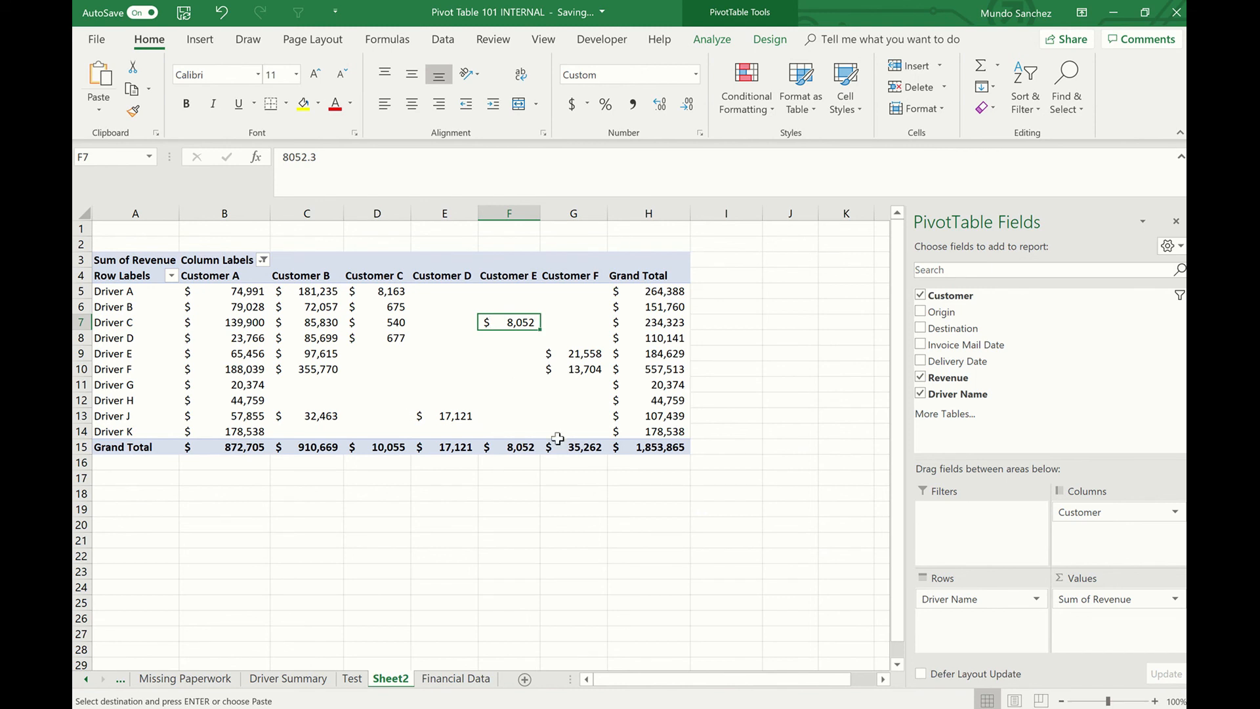
pyautogui.click(449, 47)
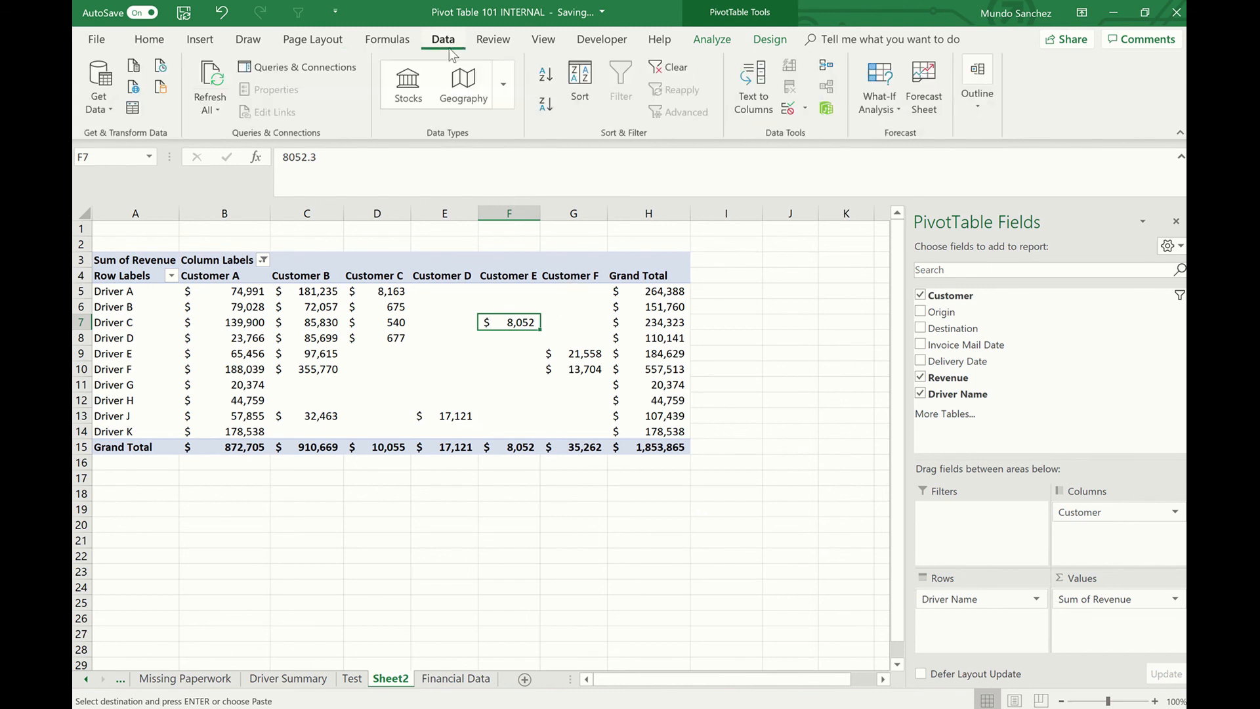
pyautogui.click(211, 72)
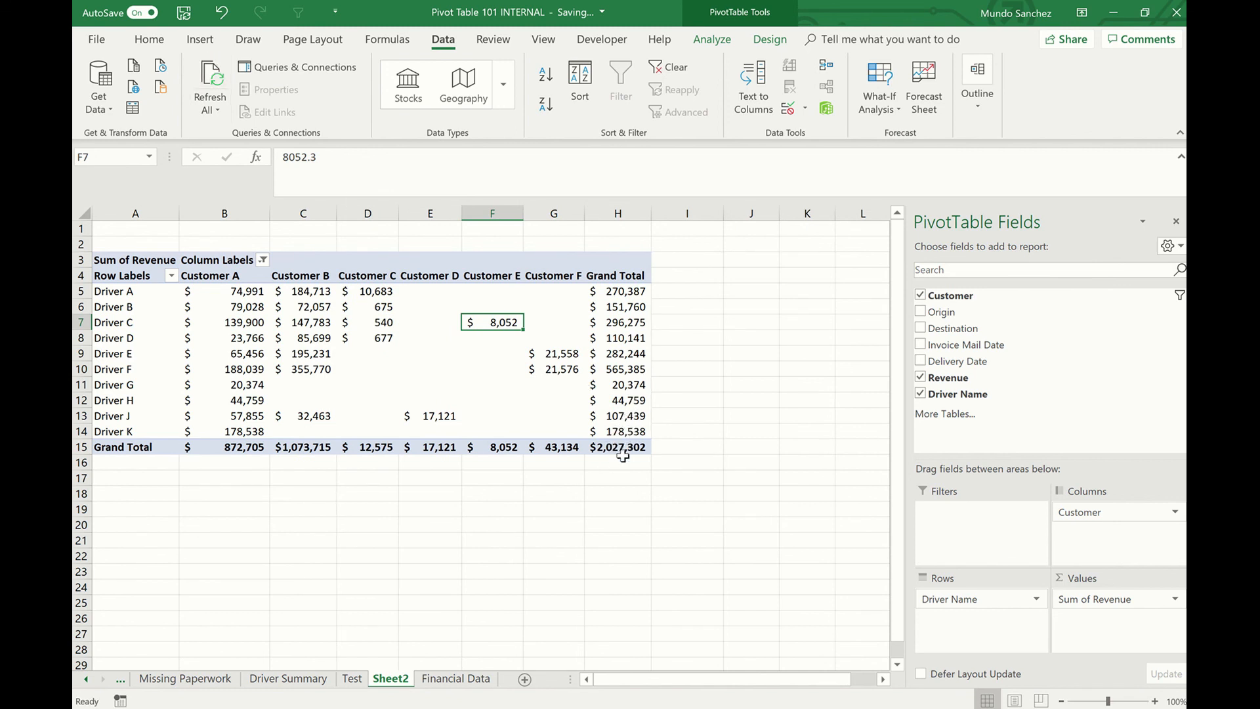
pyautogui.click(352, 678)
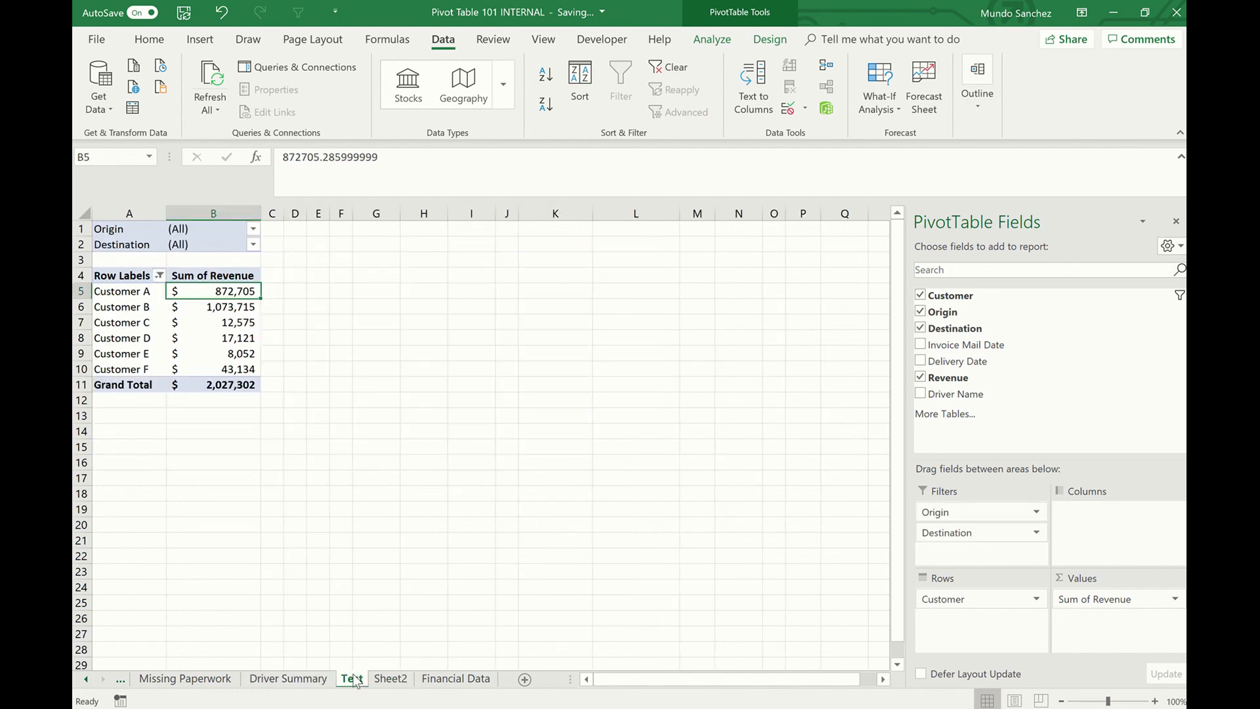
# - Change the data source of the Driver Summary pivot table in columns K to R to 'Financial Data'!$A:$G, and check the Missing Paperwork sheet
pyautogui.click(305, 680)
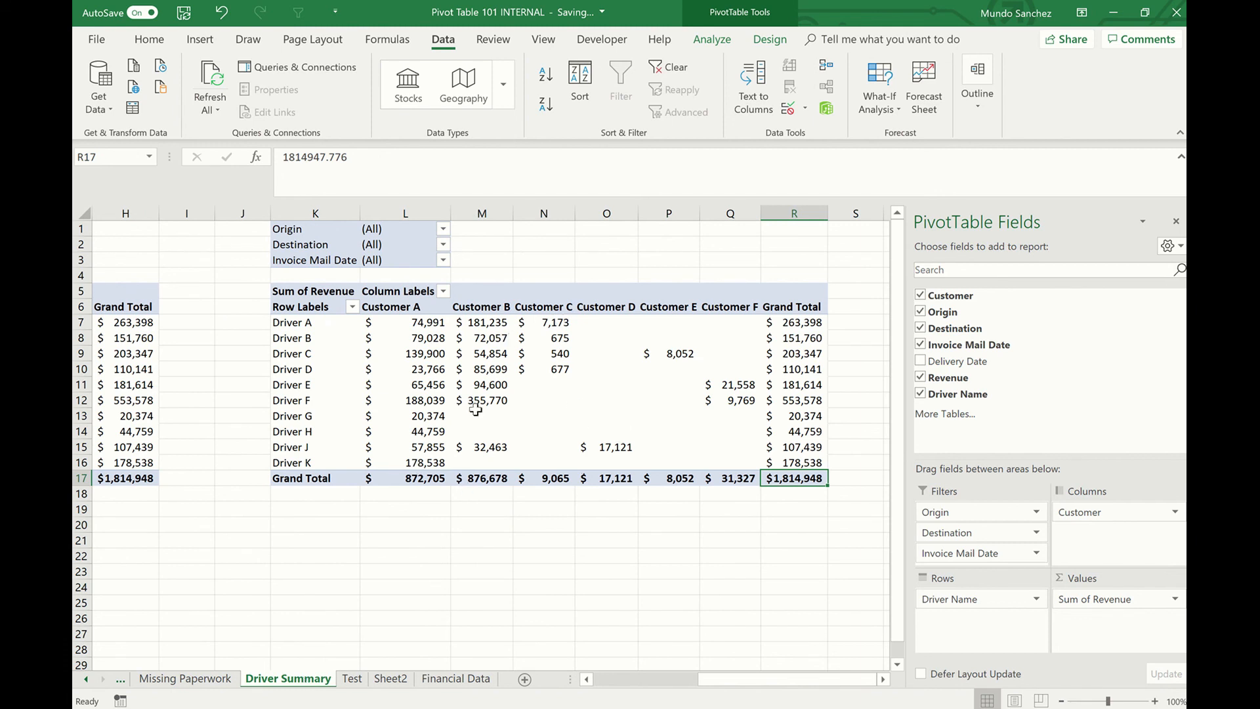
pyautogui.click(623, 346)
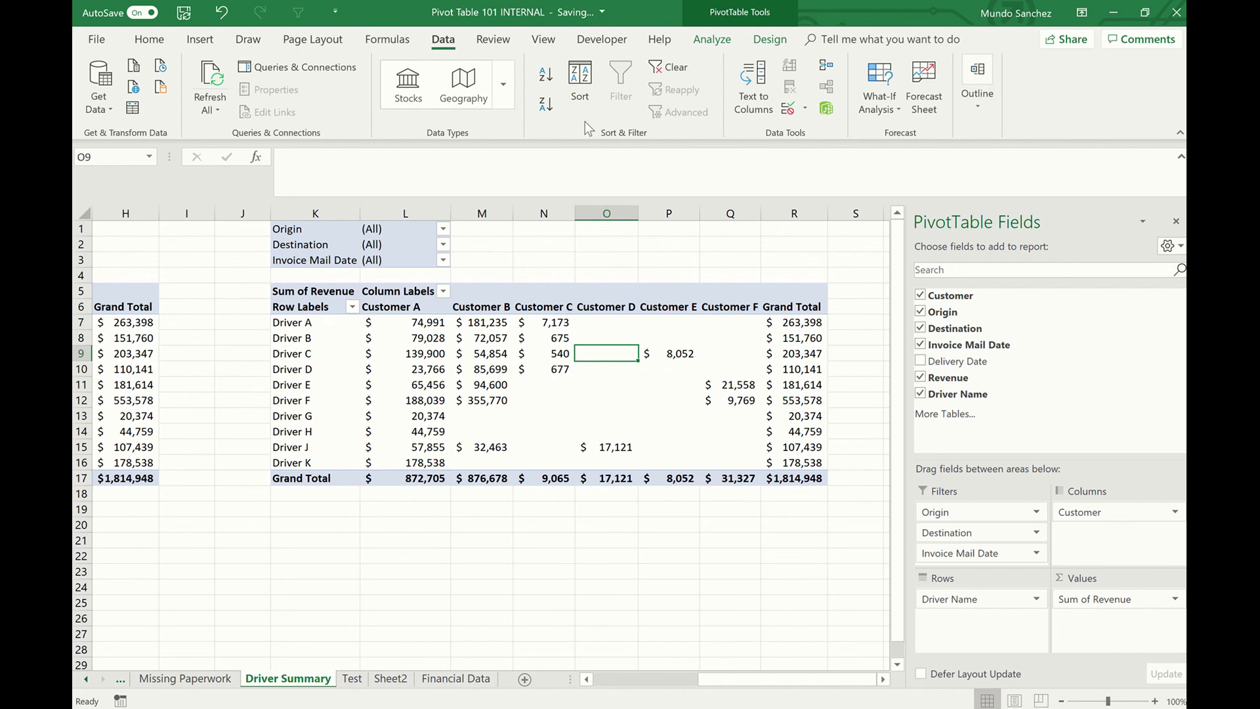
pyautogui.click(711, 39)
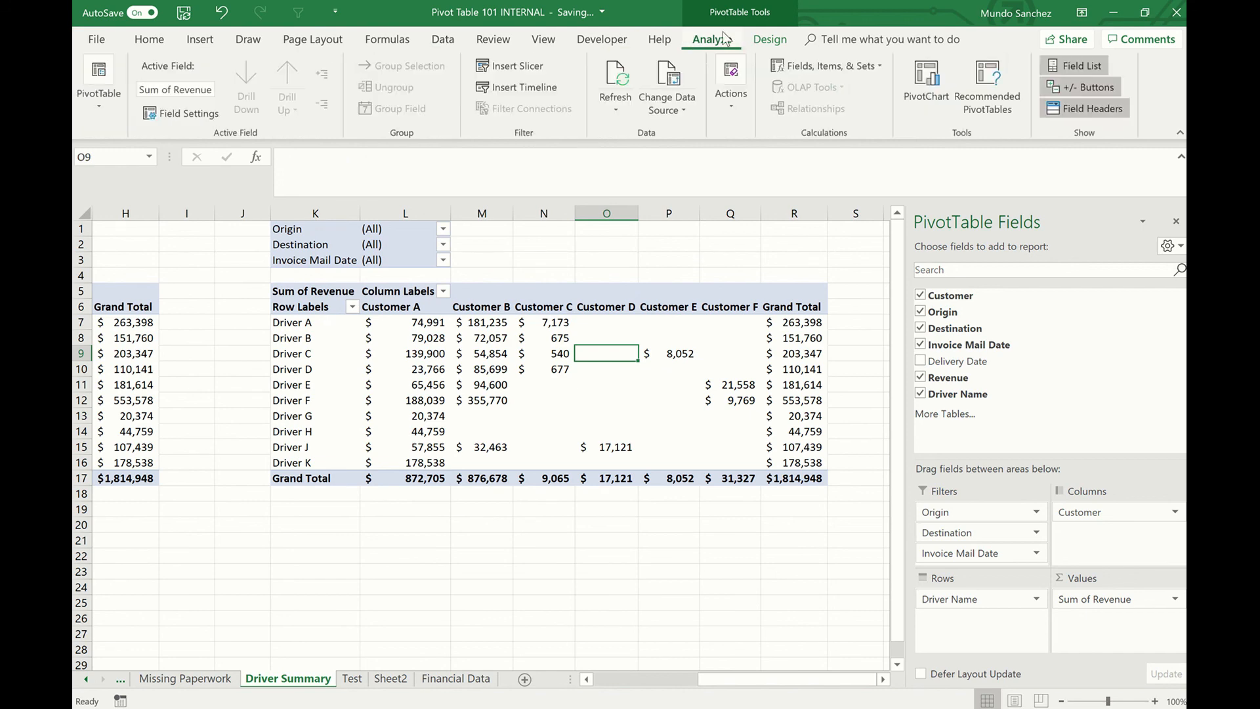
pyautogui.click(680, 108)
pyautogui.click(700, 136)
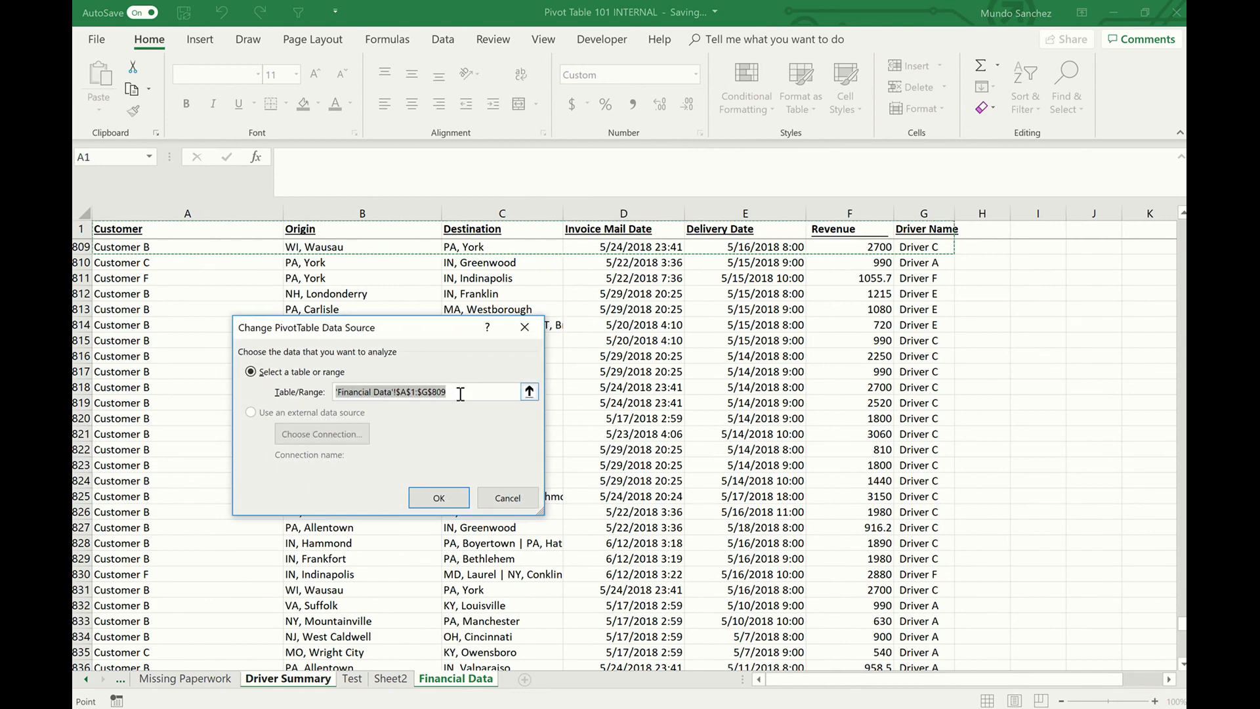
pyautogui.click(457, 392)
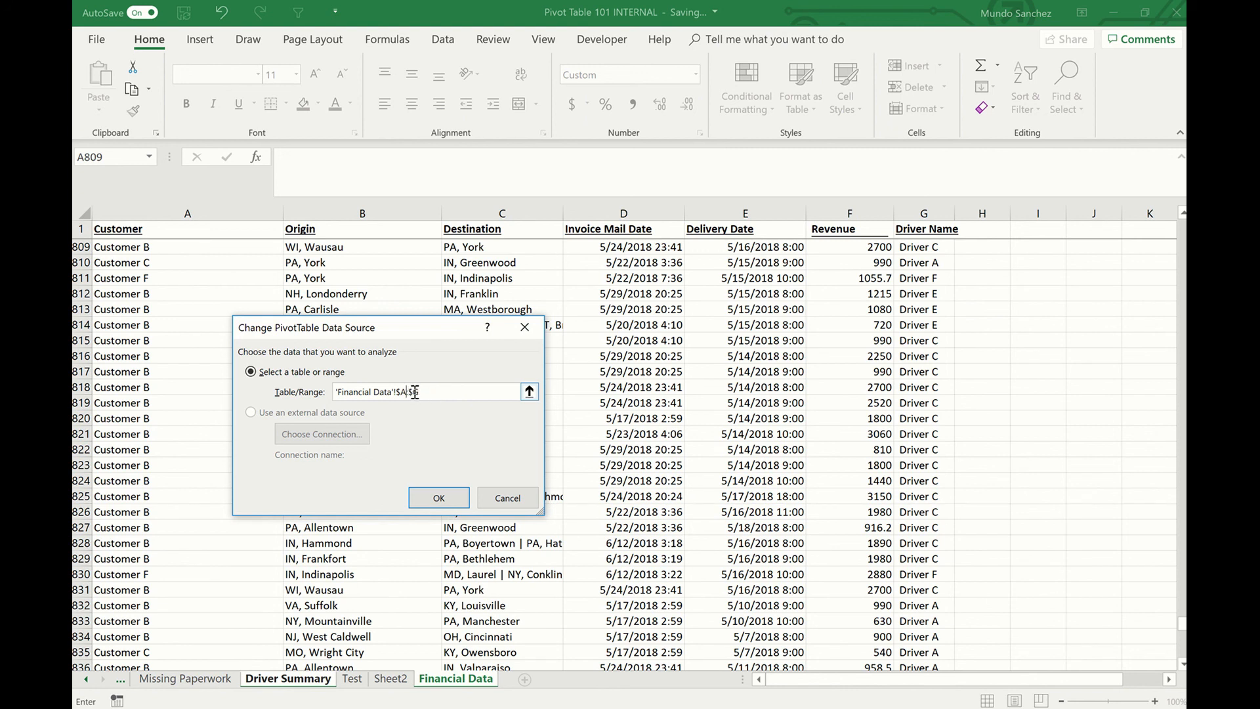
pyautogui.click(437, 500)
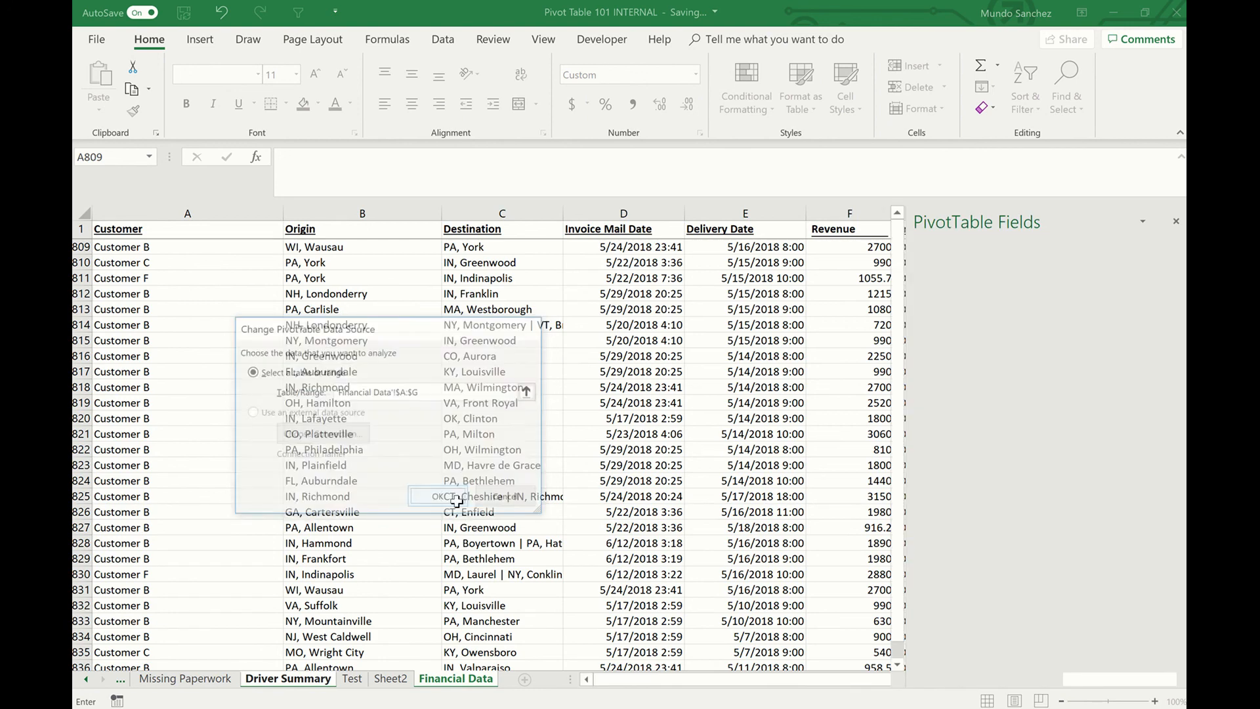
pyautogui.click(197, 678)
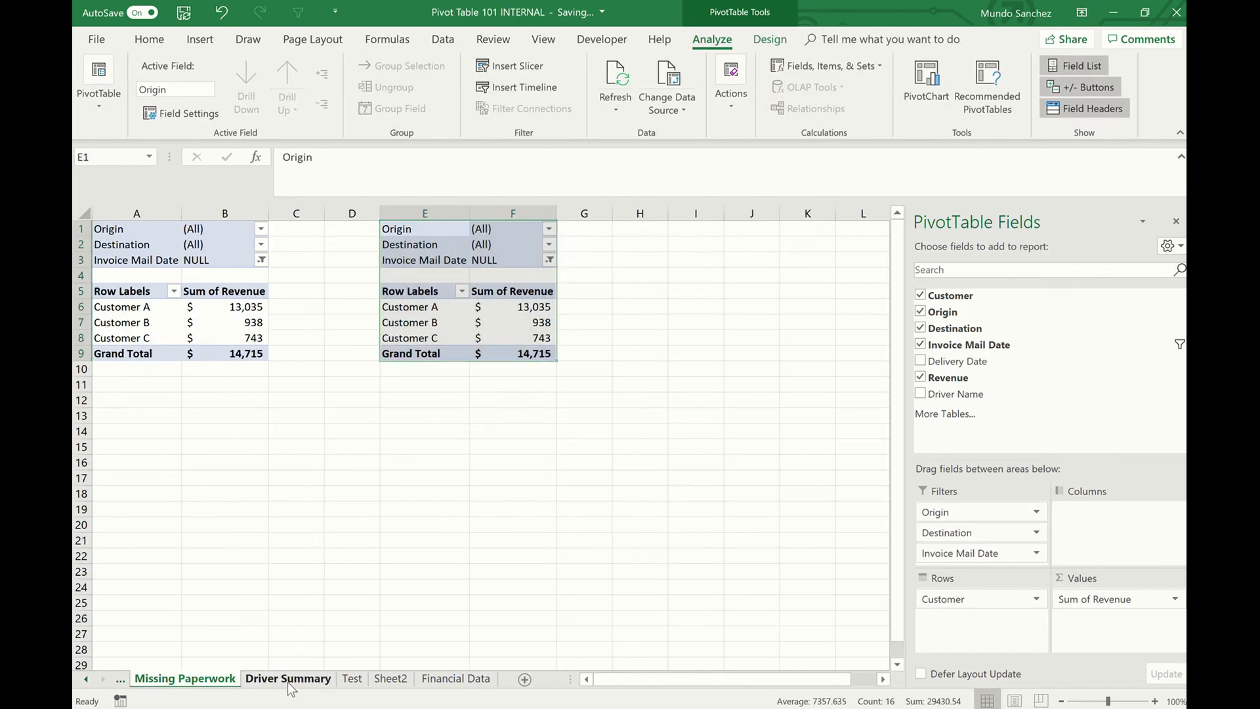
pyautogui.click(288, 683)
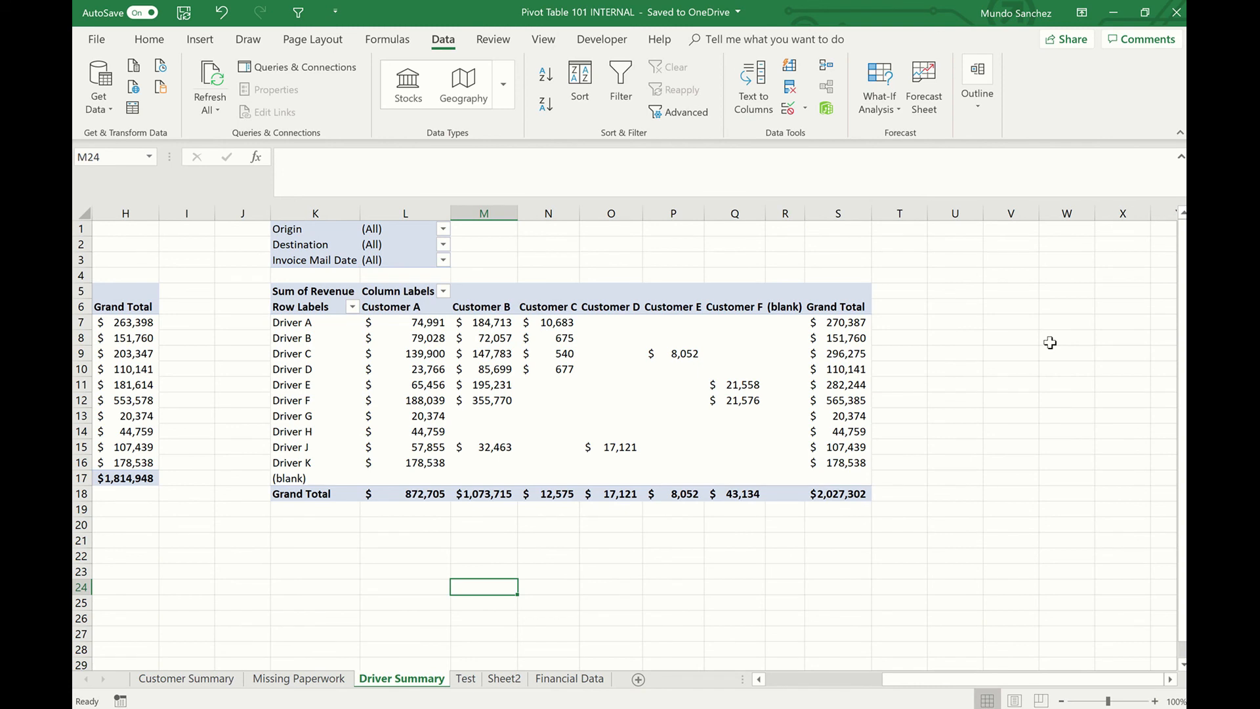